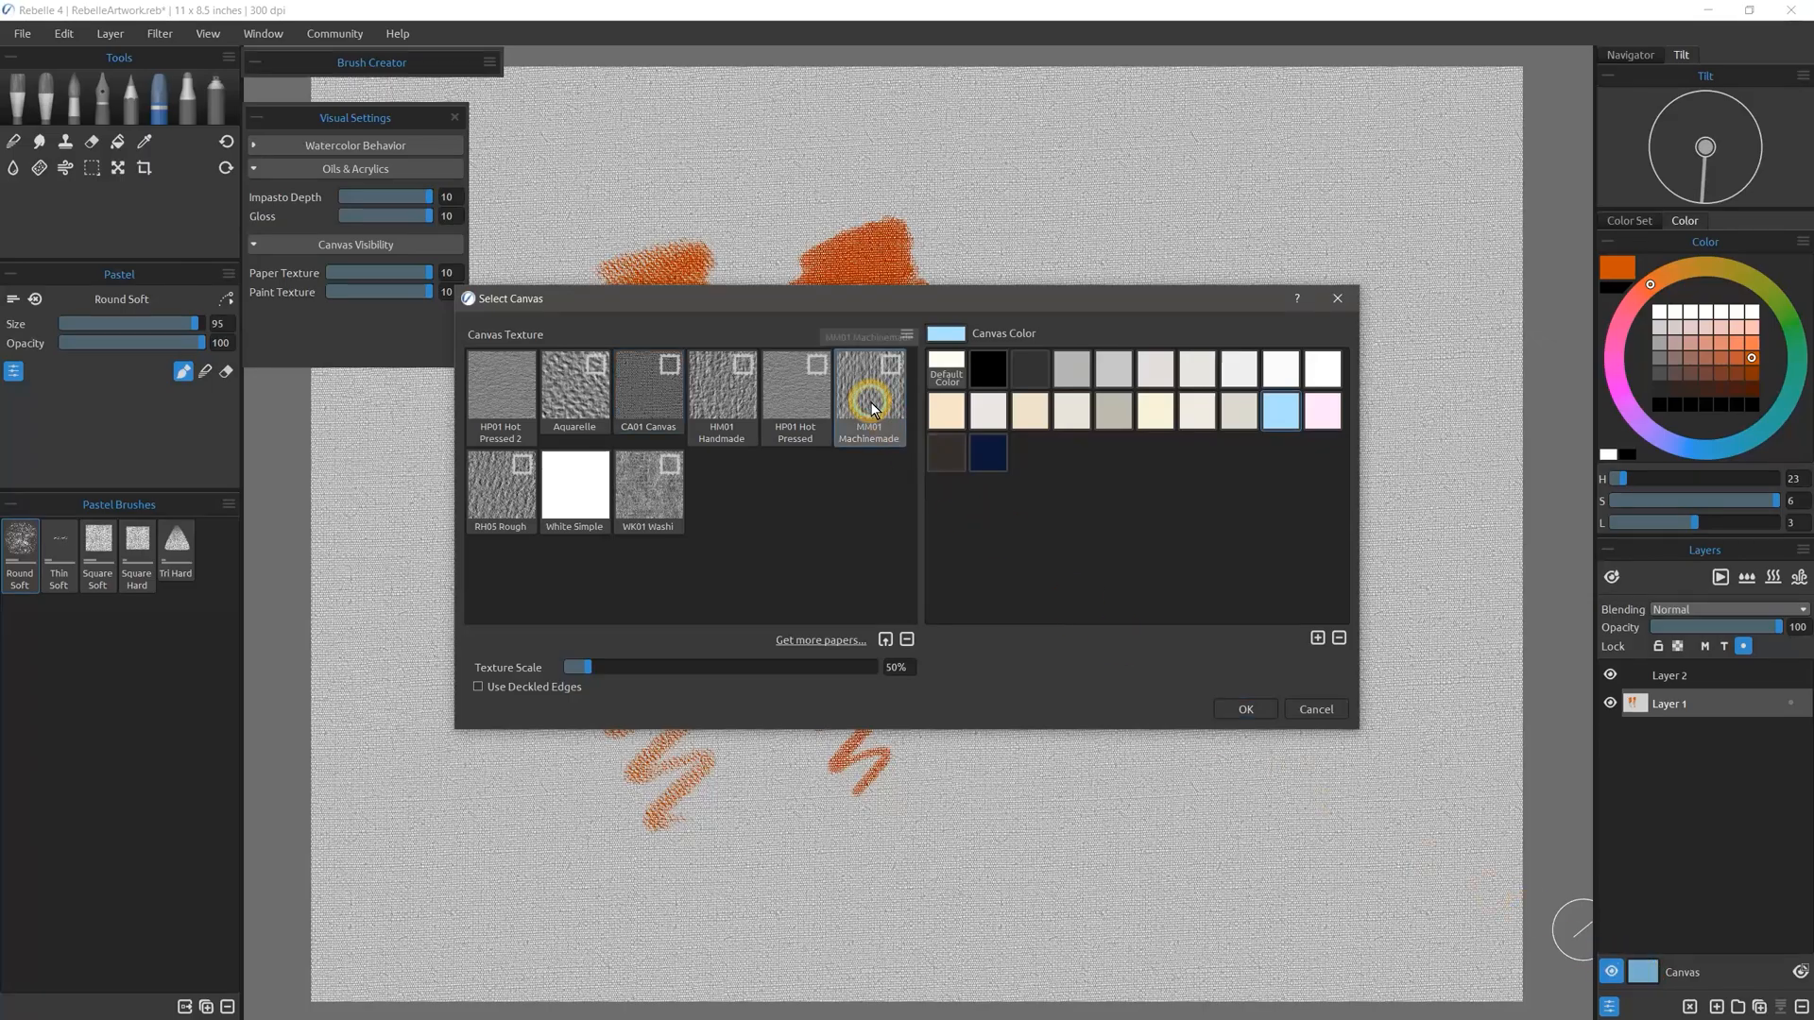
Apply the Machinemade canvas texture to the artwork and draw a pastel stroke across it
double_click(871, 408)
mouse_move(1061, 303)
left_mouse_down()
mouse_move(1018, 407)
mouse_move(1072, 531)
mouse_move(1058, 726)
left_mouse_up()
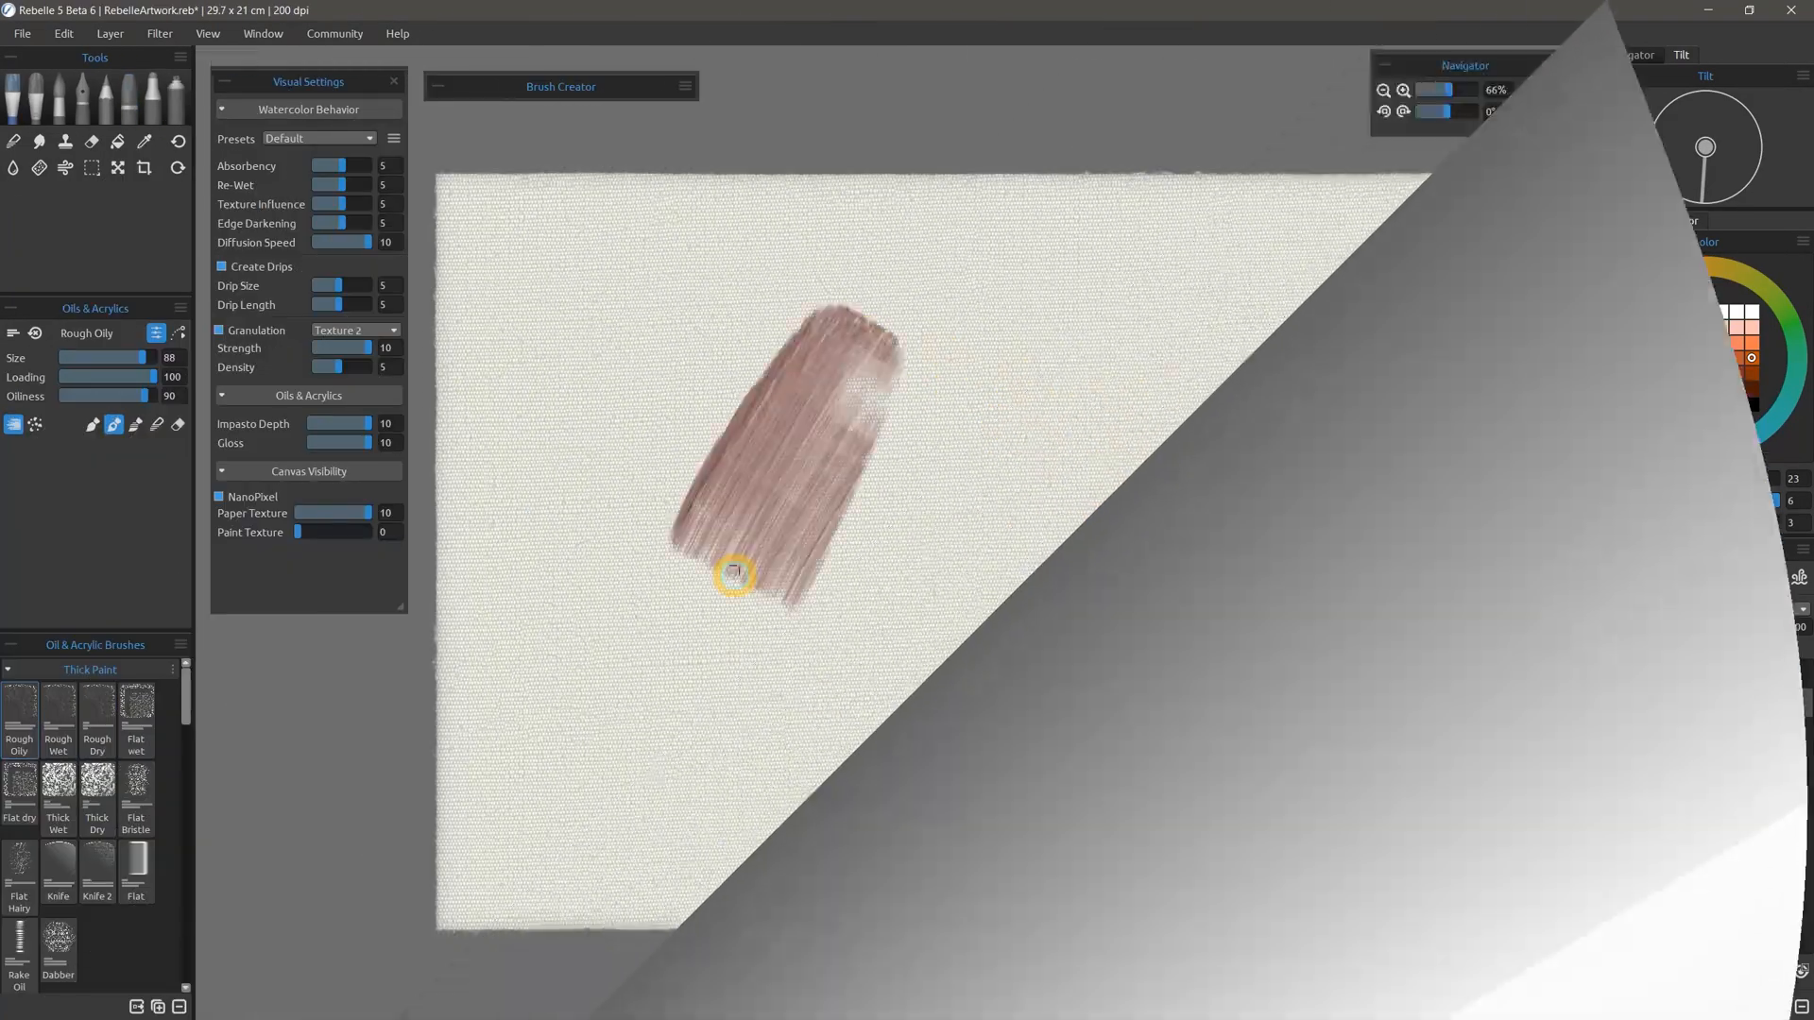
Paint a broad brown patch with oil brushes and layer red and blue zigzag strokes over it
mouse_move(729, 567)
left_mouse_down()
mouse_move(1077, 396)
mouse_move(962, 670)
mouse_move(1101, 487)
mouse_move(1189, 618)
mouse_move(1262, 598)
left_mouse_up()
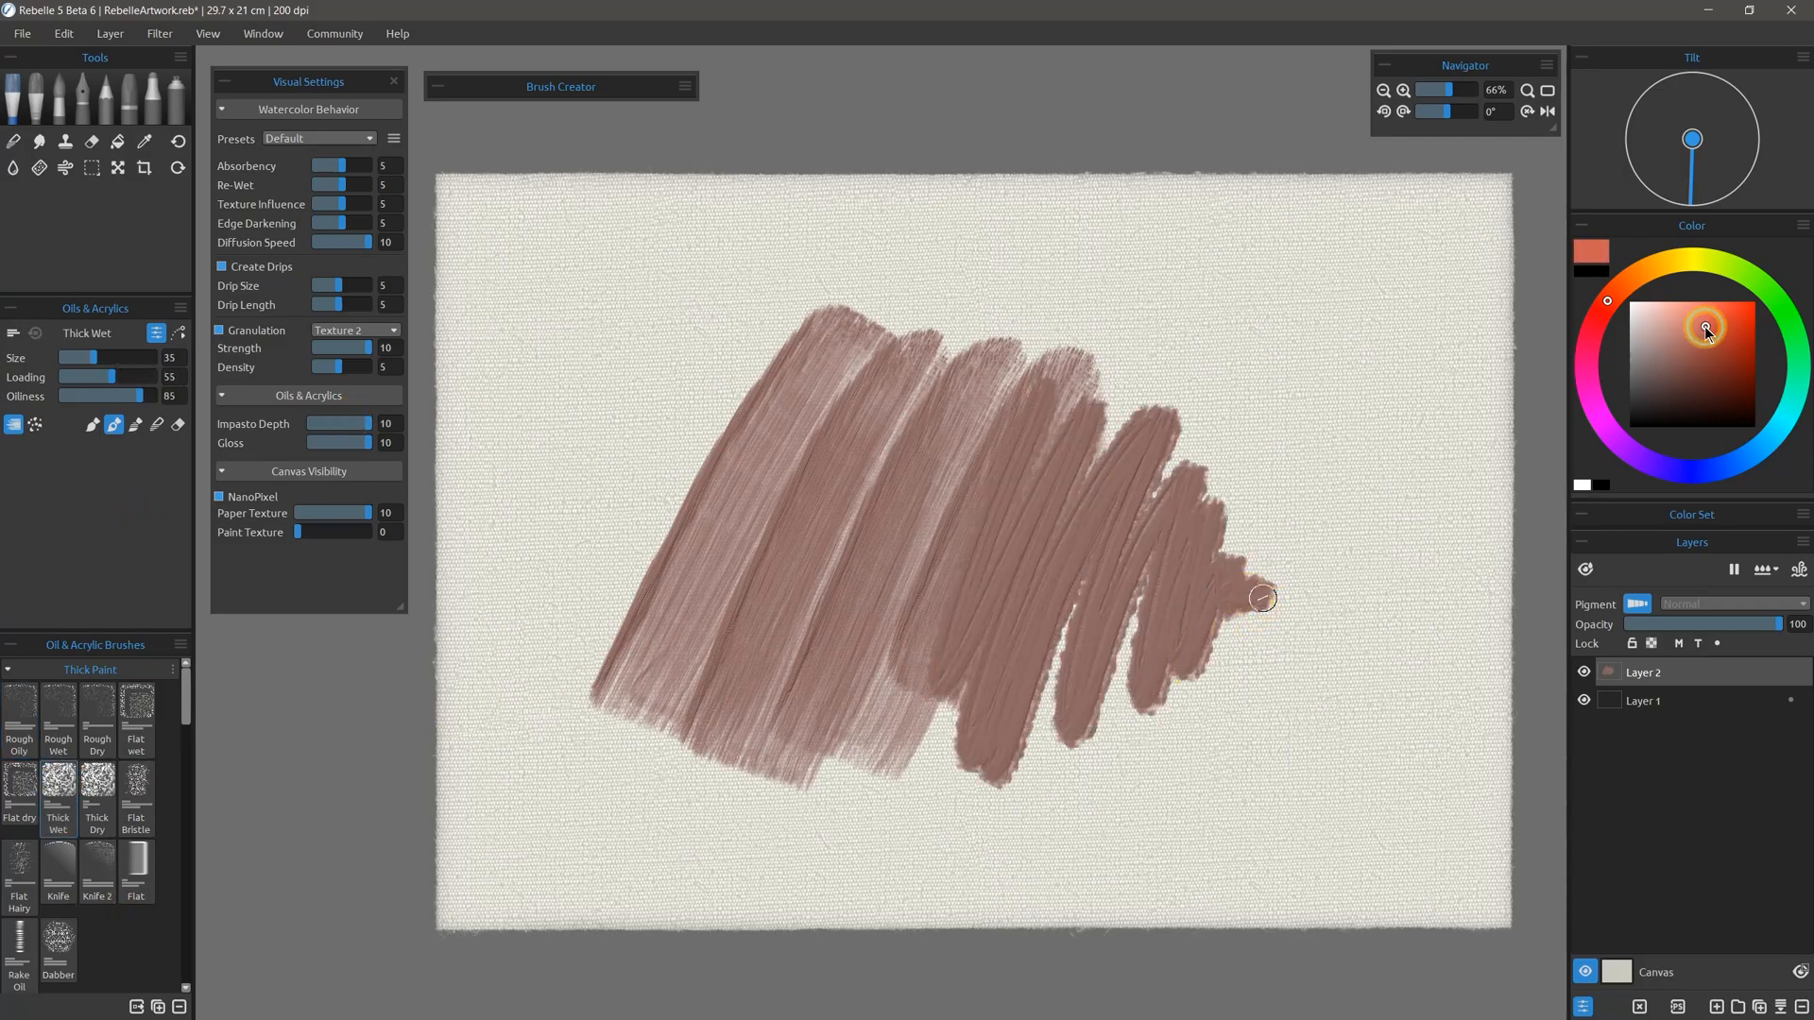
left_click_drag(861, 355, 870, 603)
left_click(1758, 448)
left_click(1691, 333)
left_click_drag(1003, 427, 1117, 555)
Turn off NanoPixel and preview the paint with Impasto Depth at 0 and with Gloss lowered
left_click(221, 496)
left_click_drag(366, 423, 322, 423)
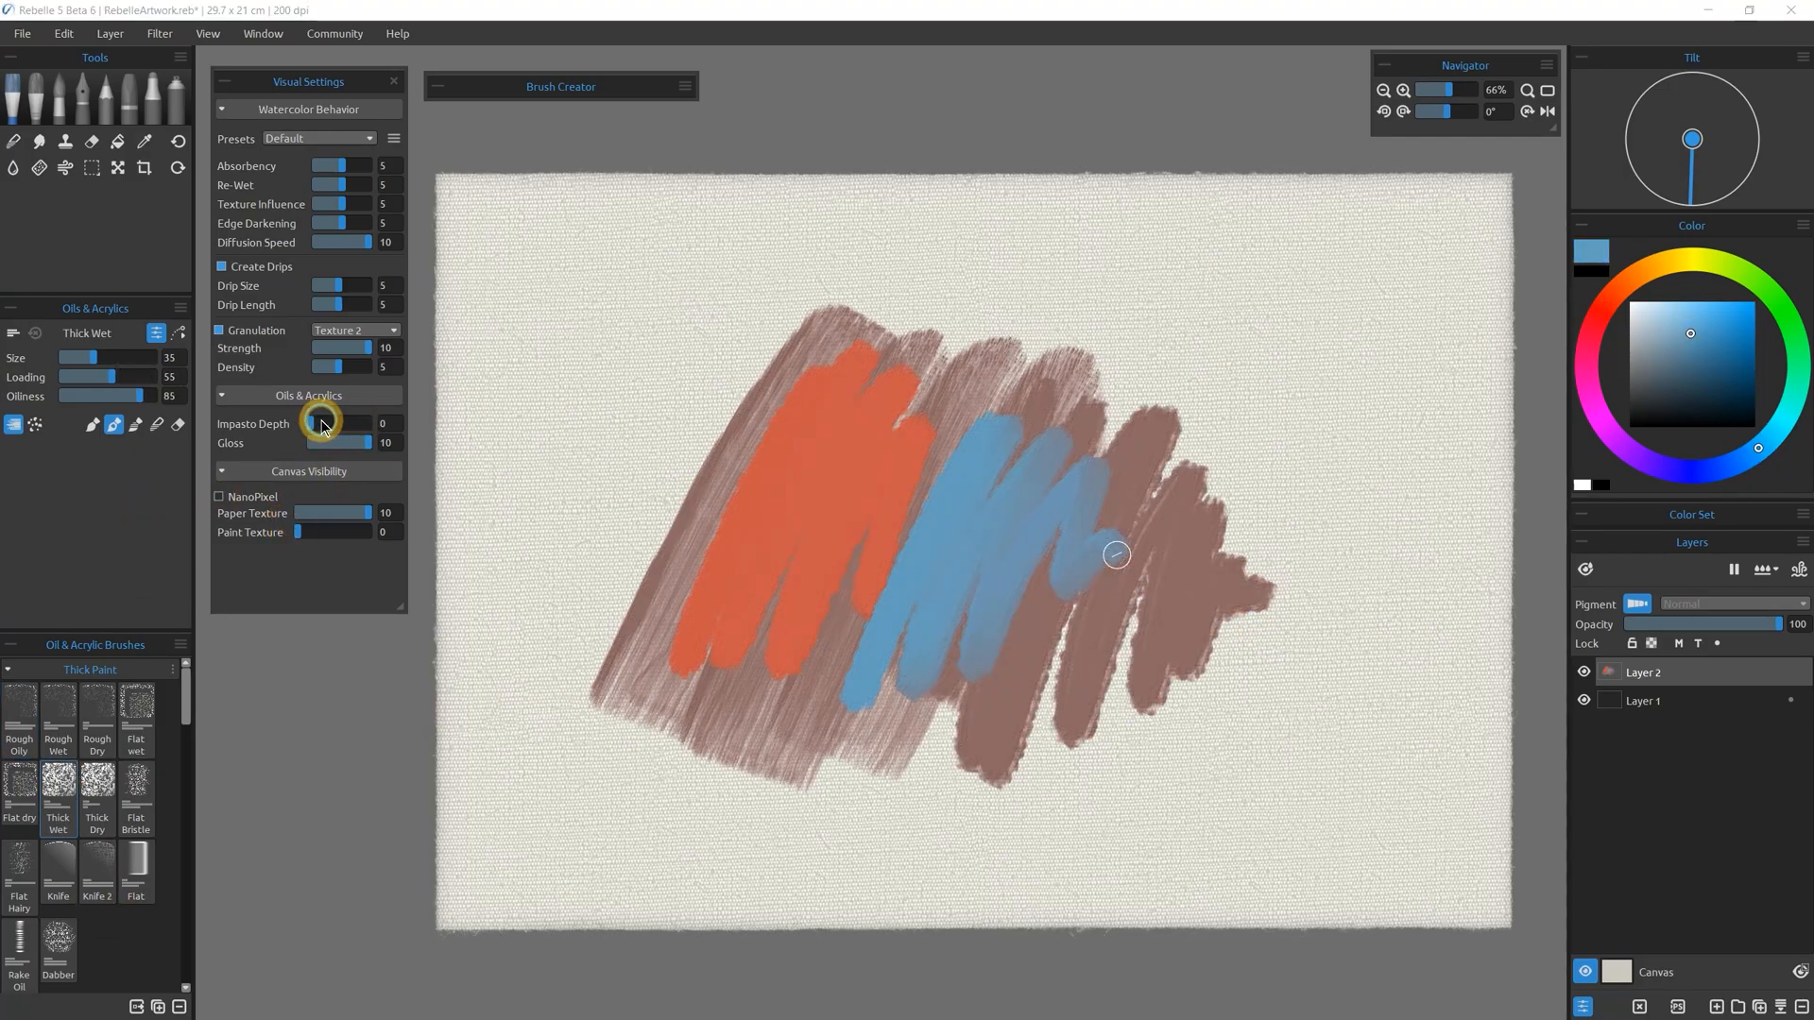
double_click(322, 424)
left_click(317, 443)
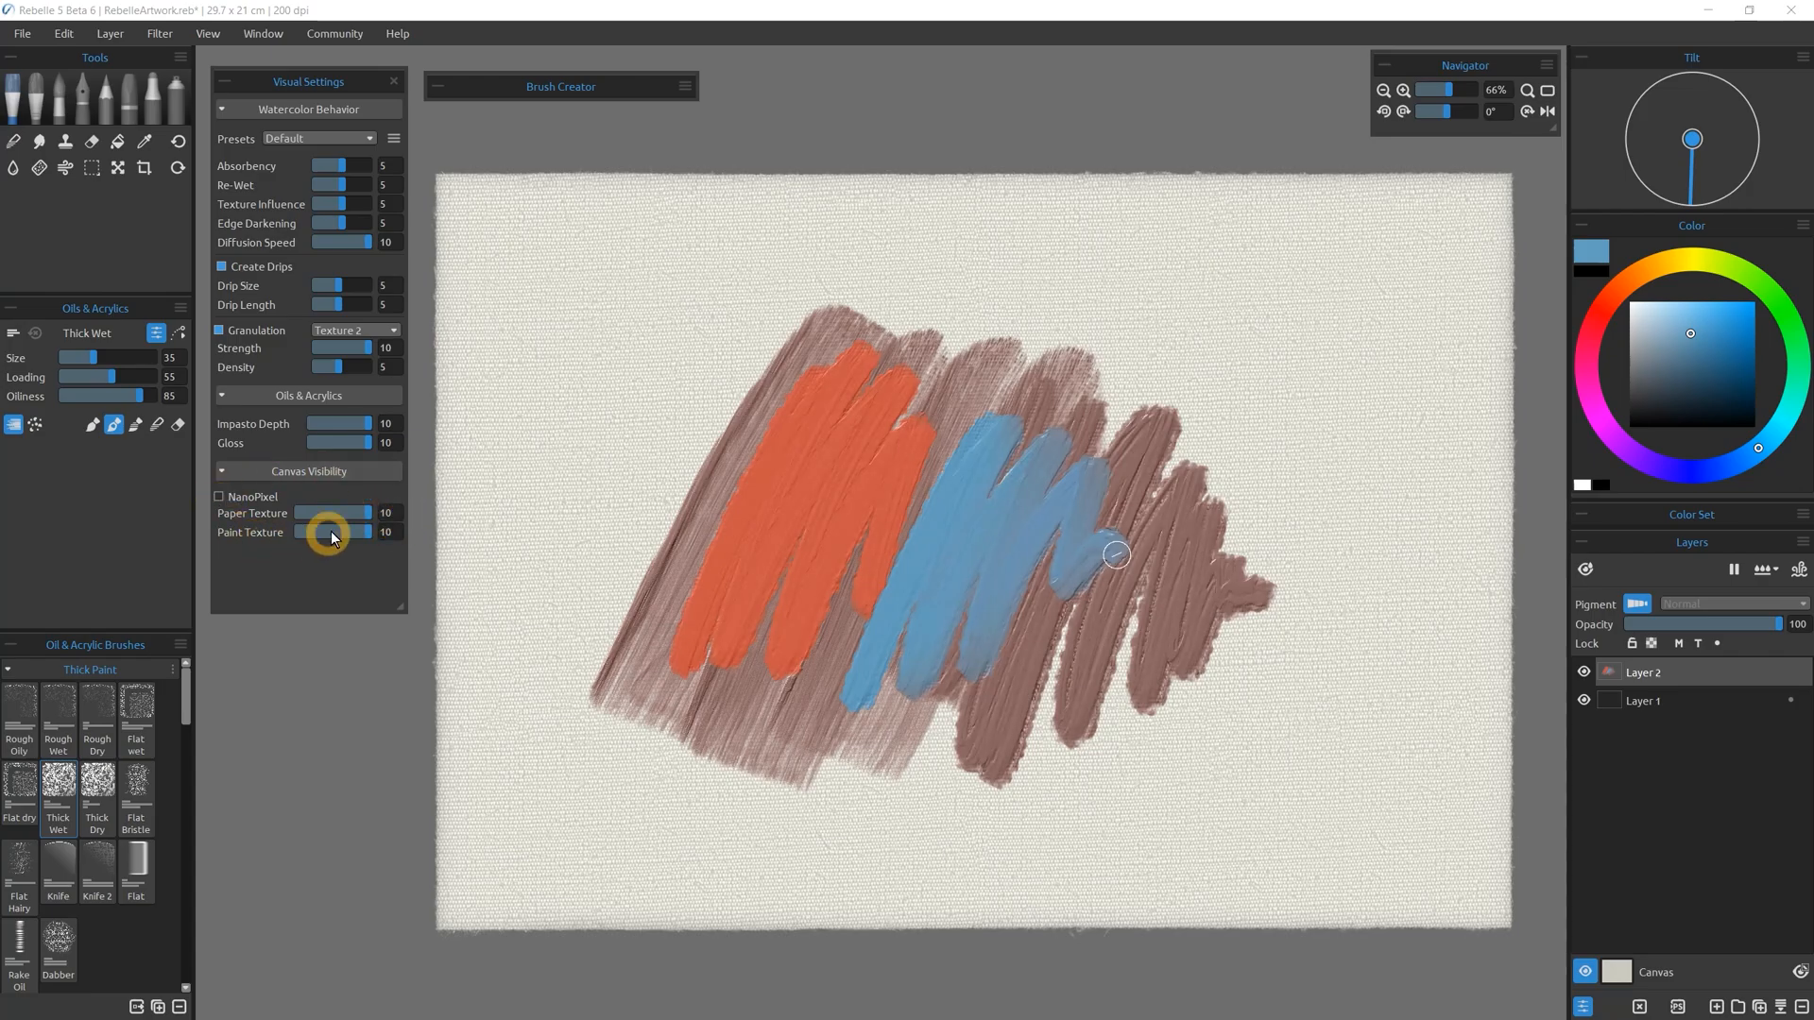
Paint textured blue strokes beside the brown patch, set Paint Texture to 0, and paint further strokes across the patch
mouse_move(718, 383)
left_mouse_down()
mouse_move(587, 681)
mouse_move(746, 284)
left_mouse_up()
left_click(296, 536)
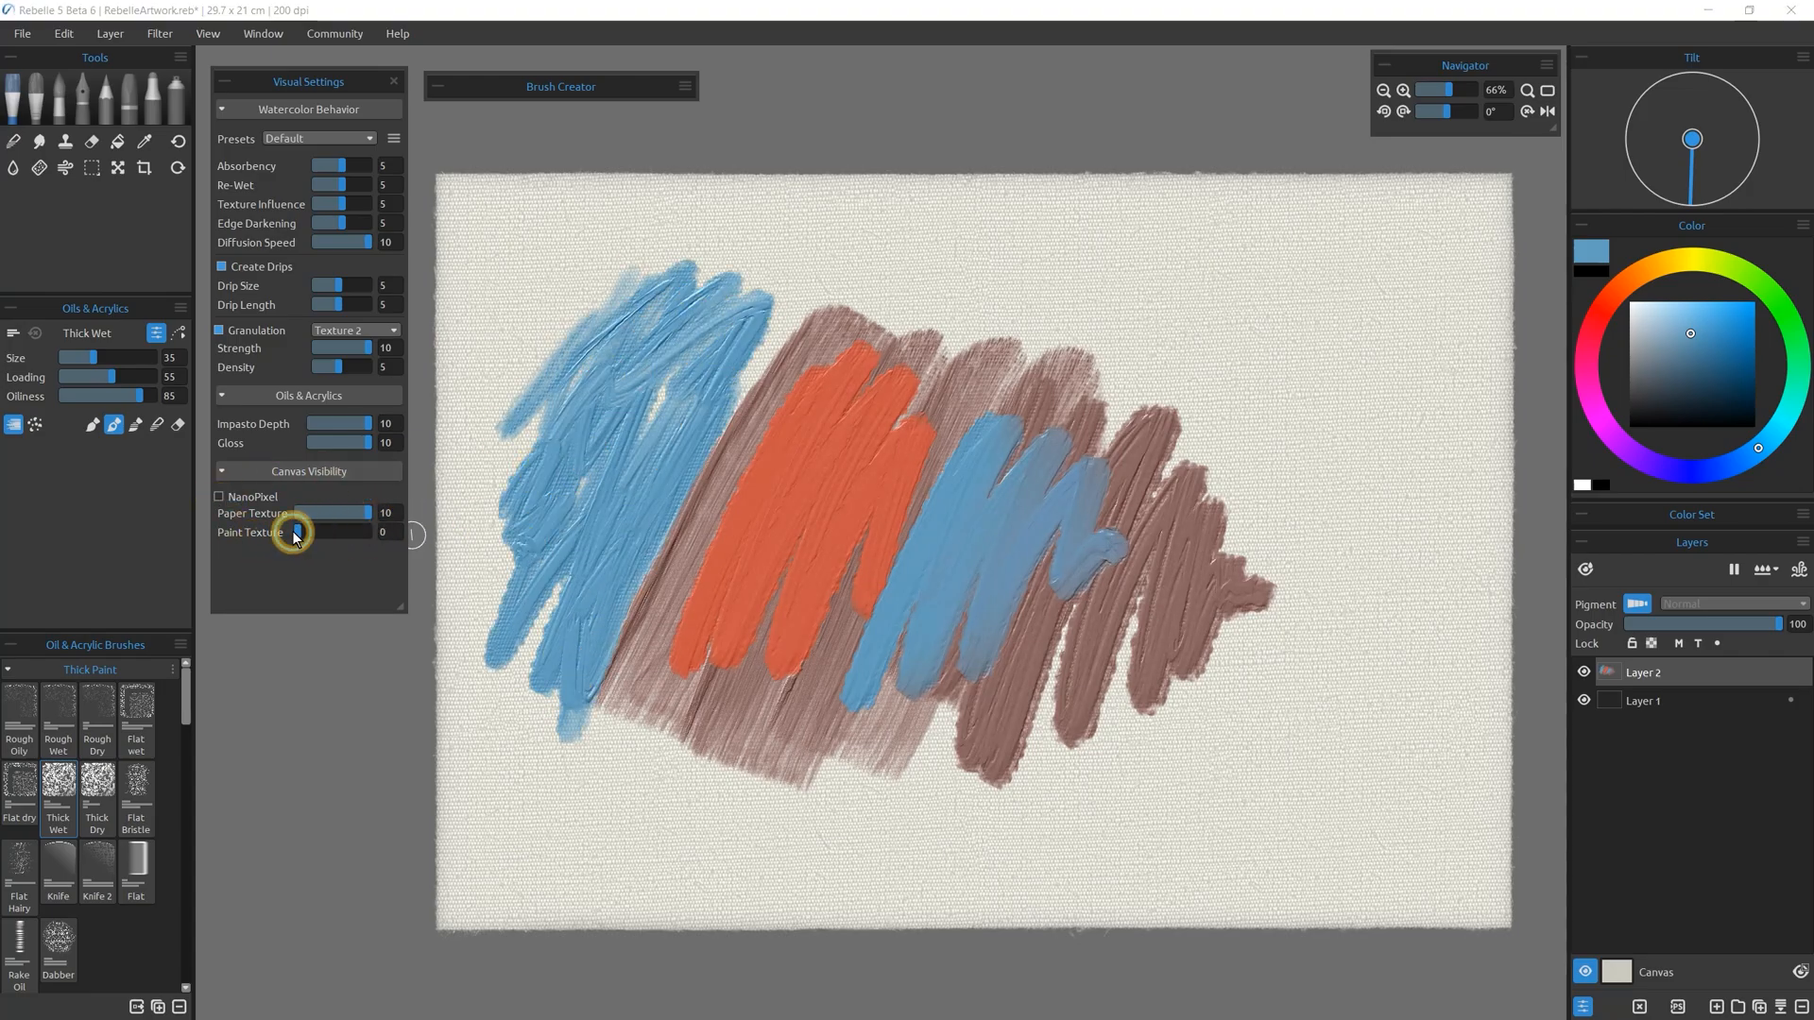
double_click(295, 534)
mouse_move(681, 529)
left_mouse_down()
mouse_move(797, 324)
mouse_move(1304, 406)
left_mouse_up()
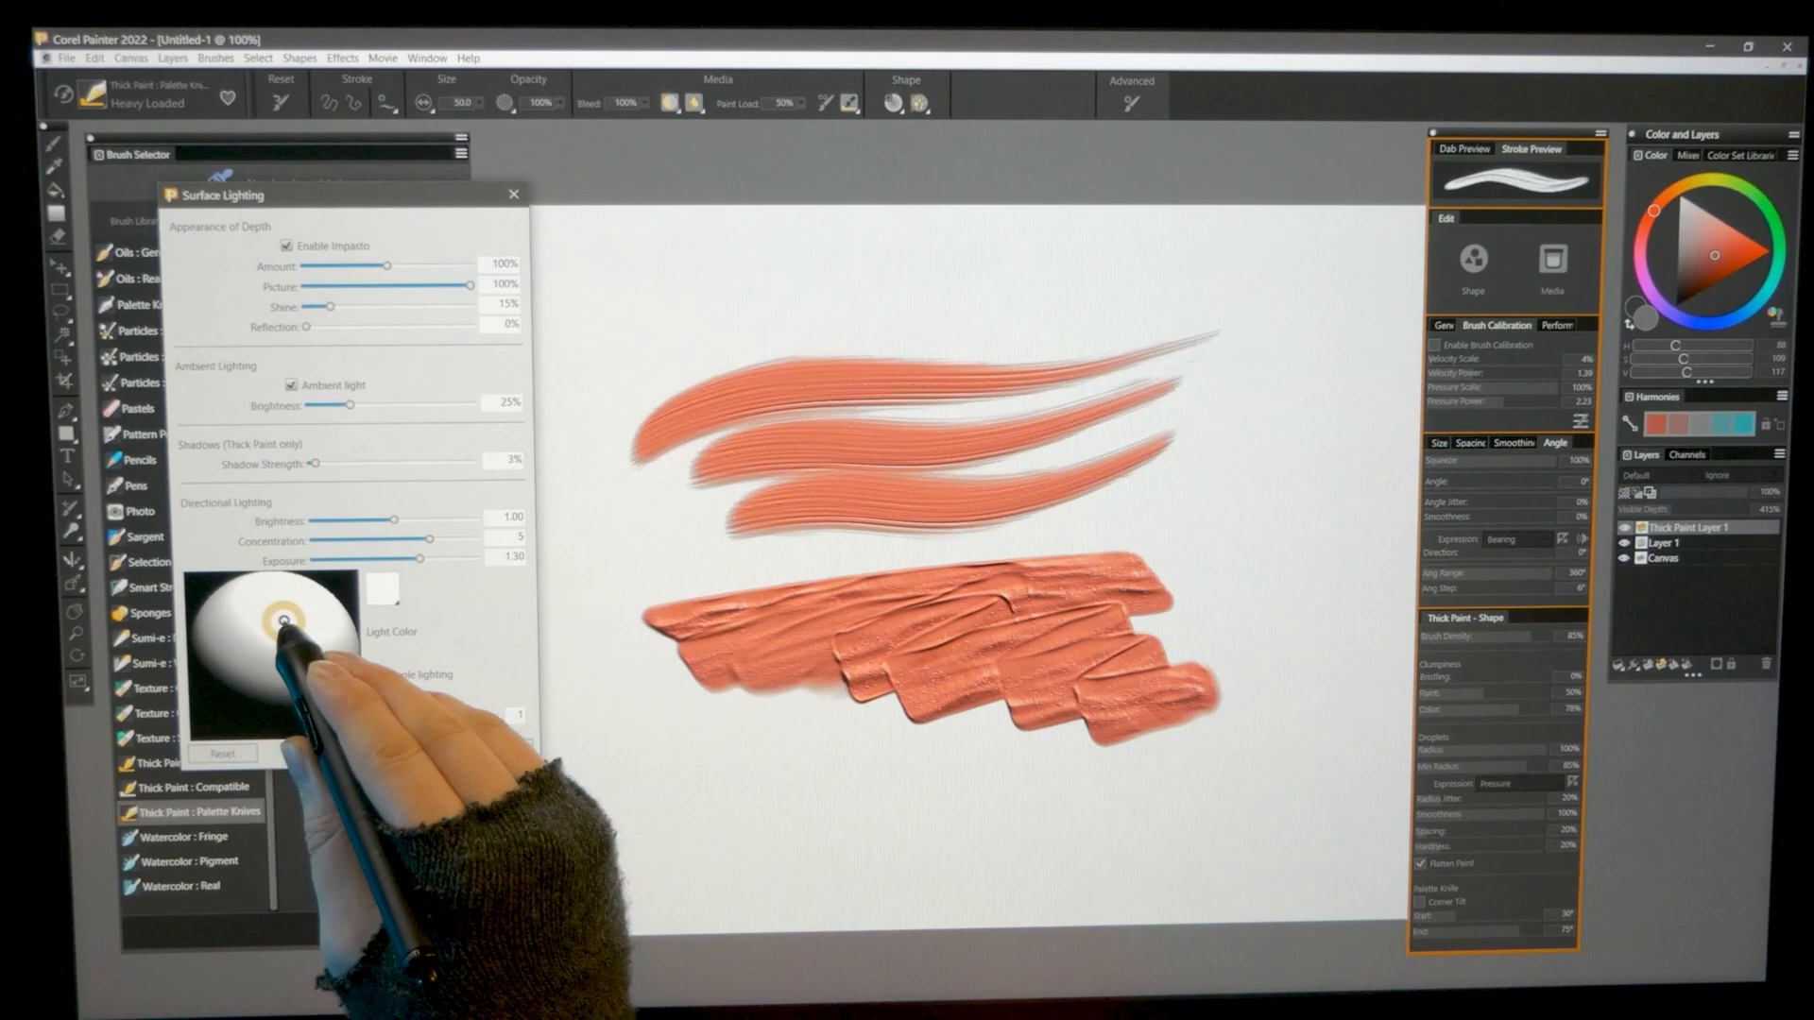
Switch to Corel Painter and reposition the light on the Surface Lighting sphere
mouse_move(275, 615)
left_mouse_down()
mouse_move(238, 652)
mouse_move(235, 631)
mouse_move(249, 659)
mouse_move(255, 609)
mouse_move(275, 608)
mouse_move(253, 615)
mouse_move(332, 652)
mouse_move(283, 635)
mouse_move(307, 652)
left_mouse_up()
left_click(374, 675)
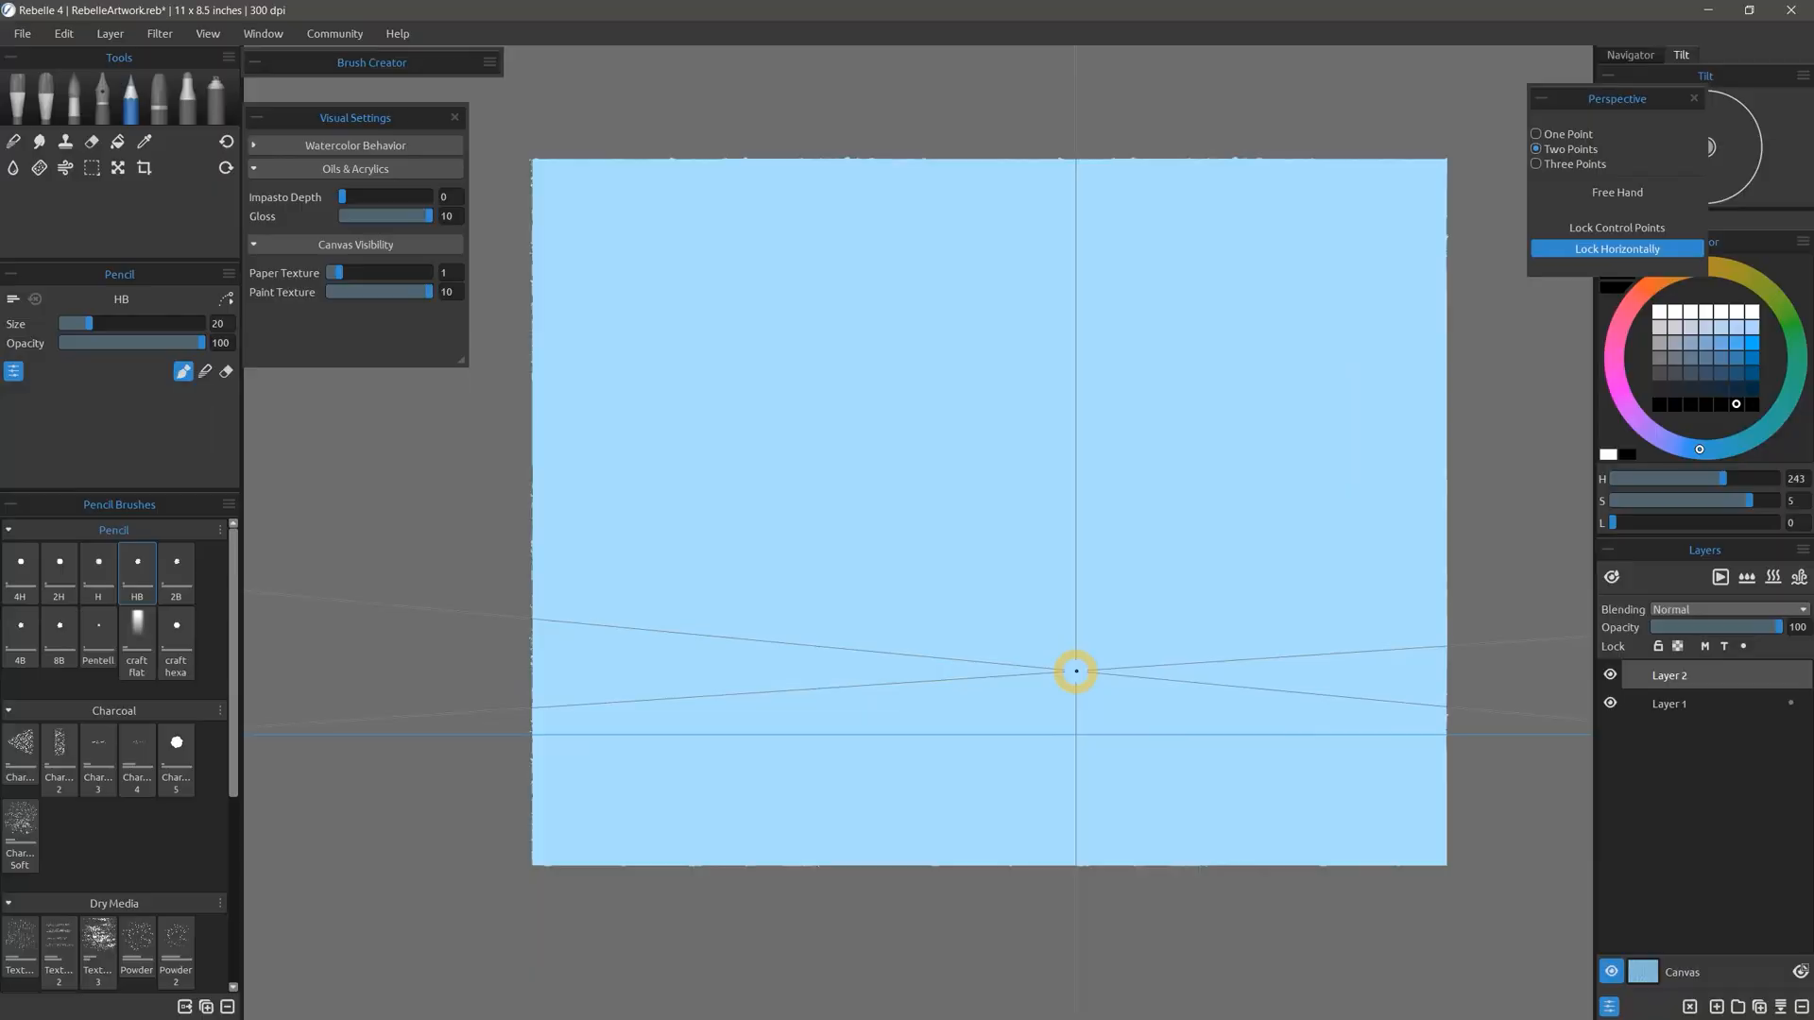
Sketch a box with the HB pencil along the two-point perspective guides and add lines to its faces
mouse_move(1073, 668)
left_mouse_down()
mouse_move(737, 473)
mouse_move(893, 848)
mouse_move(1222, 819)
mouse_move(1033, 827)
left_mouse_up()
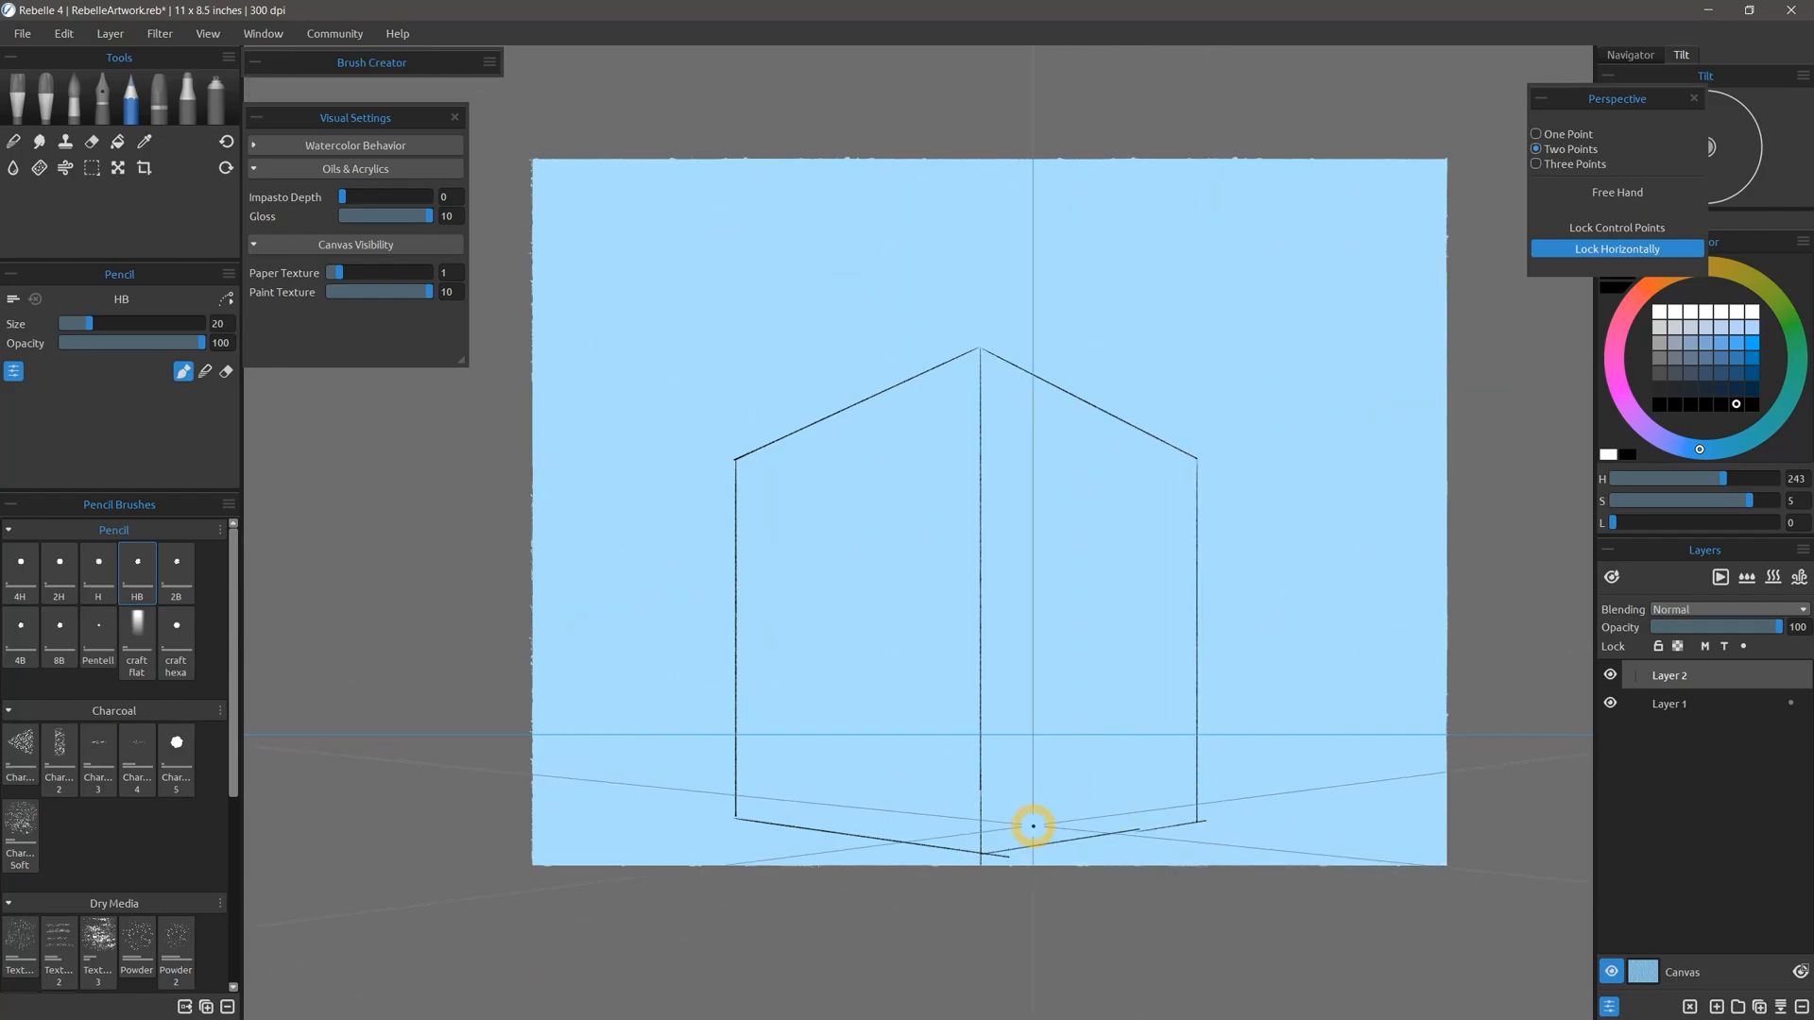
mouse_move(813, 831)
left_mouse_down()
mouse_move(809, 705)
mouse_move(885, 839)
mouse_move(1158, 619)
mouse_move(1036, 510)
mouse_move(1040, 640)
mouse_move(787, 628)
mouse_move(894, 518)
left_mouse_up()
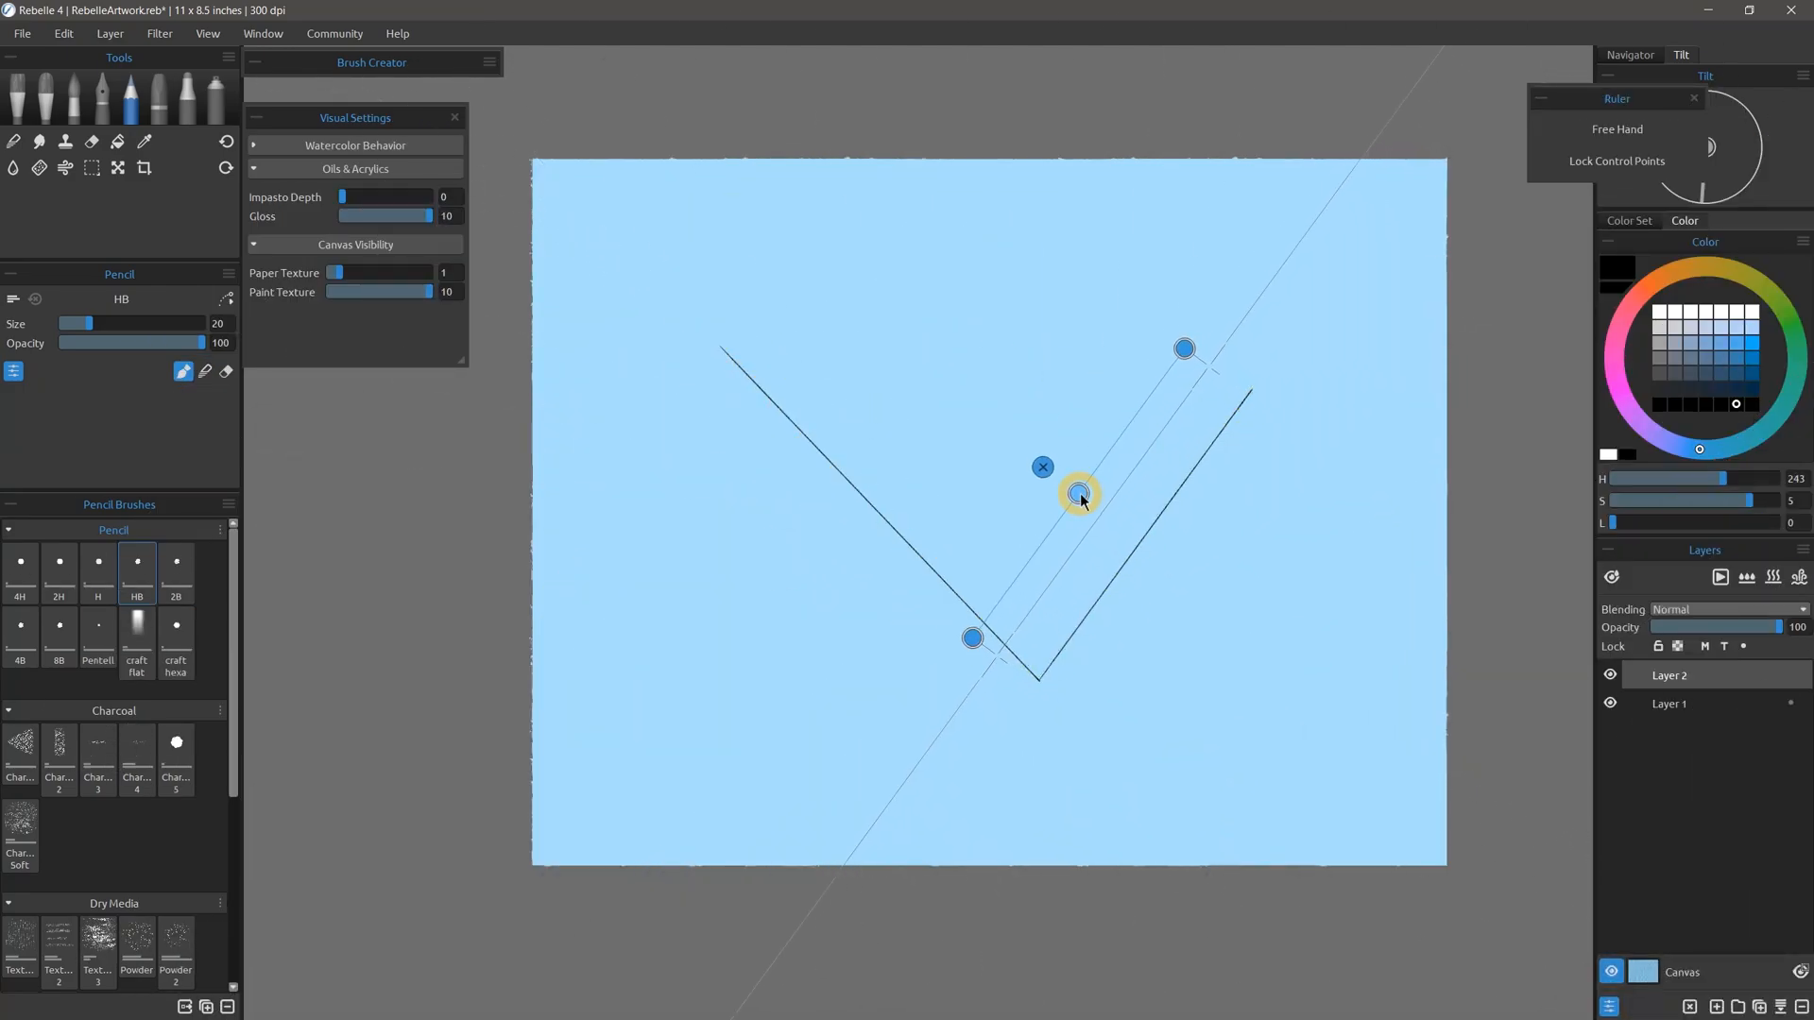
Draw straight pencil lines along the repositioned ruler to form an inverted triangle
mouse_move(974, 621)
left_mouse_down()
mouse_move(709, 352)
mouse_move(721, 308)
left_mouse_up()
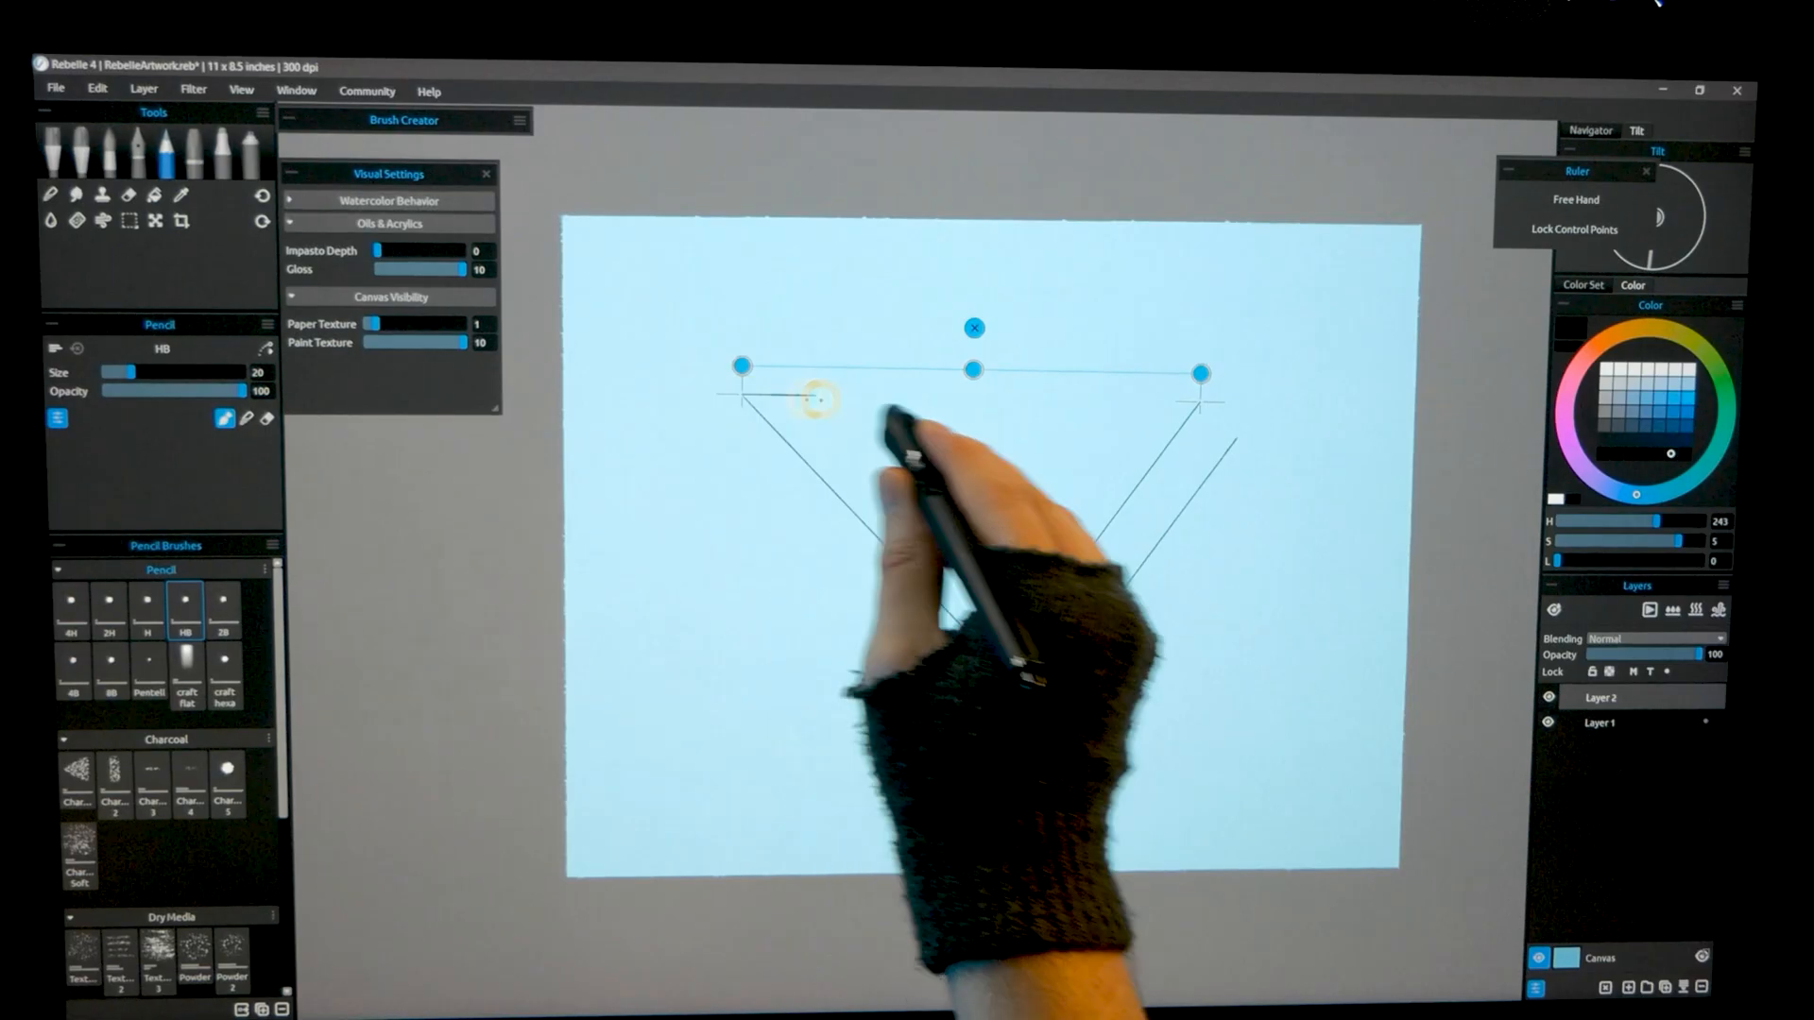
left_click_drag(792, 358, 1210, 355)
left_click_drag(1210, 421, 1069, 656)
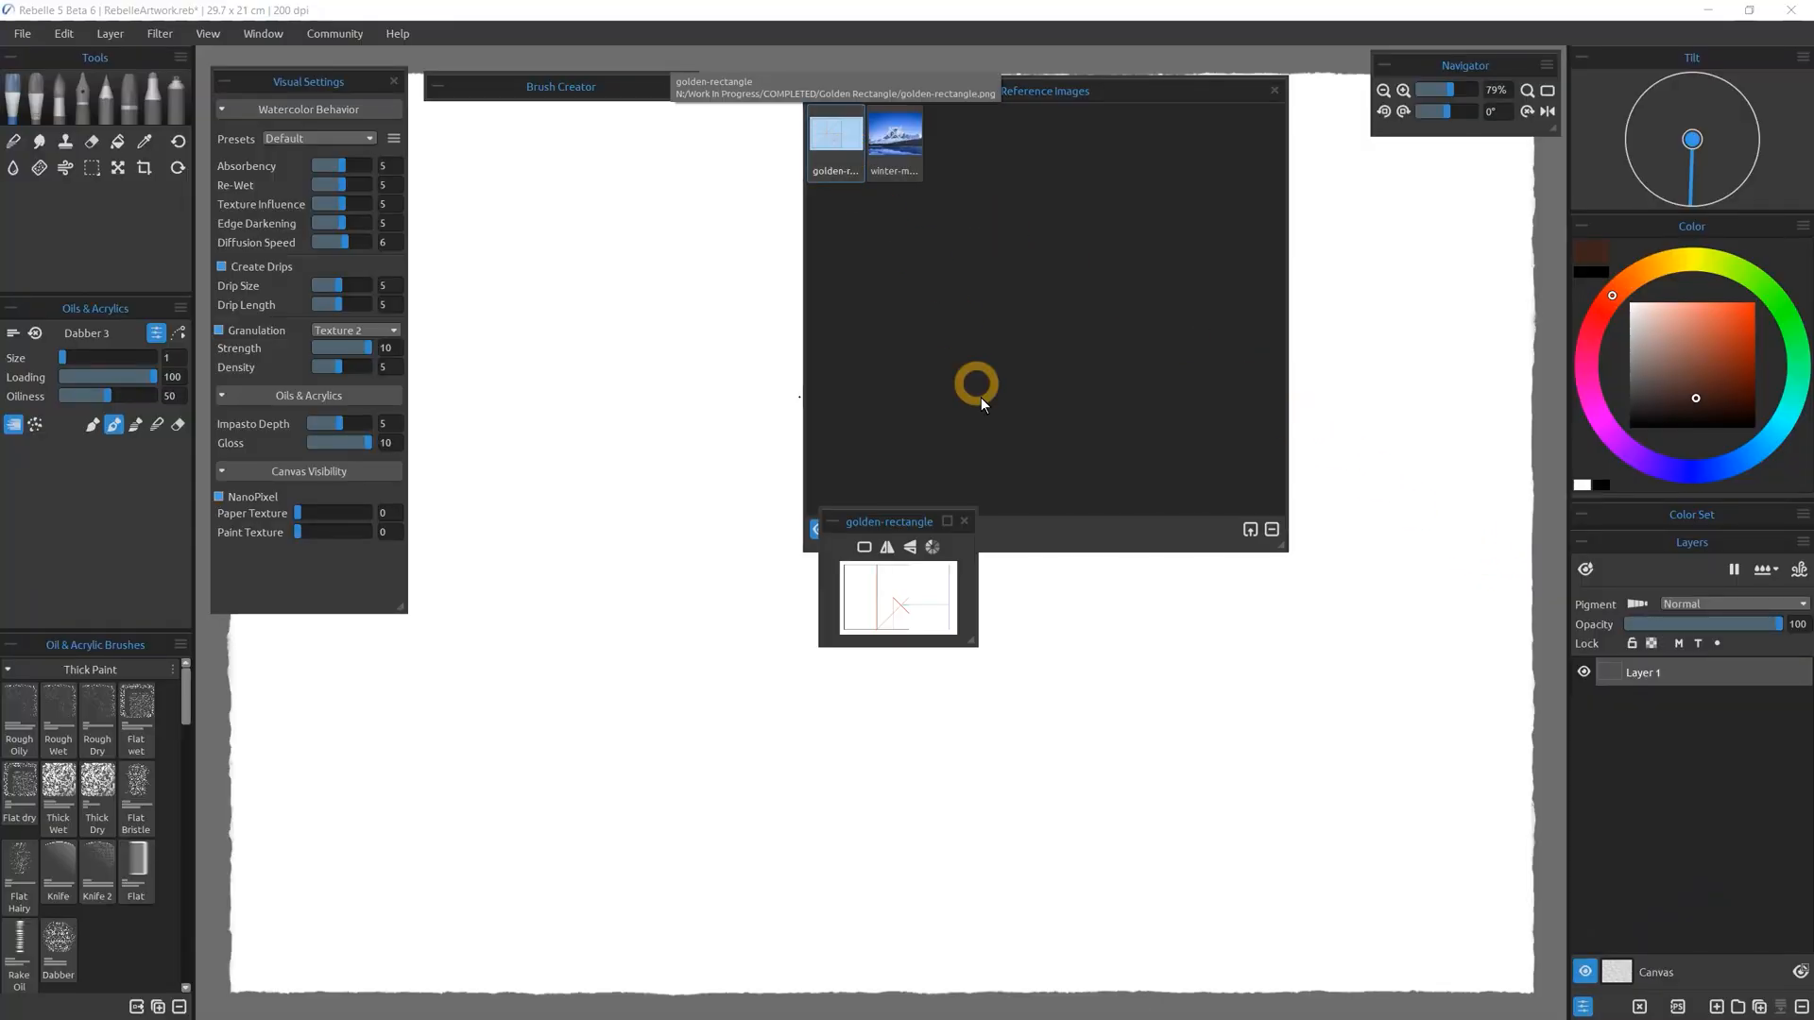
Enlarge the golden-rectangle reference window, open the winter-mountain-lake reference, and enlarge and reposition its window
left_click_drag(973, 642, 1225, 832)
double_click(894, 141)
left_click_drag(896, 806, 1115, 915)
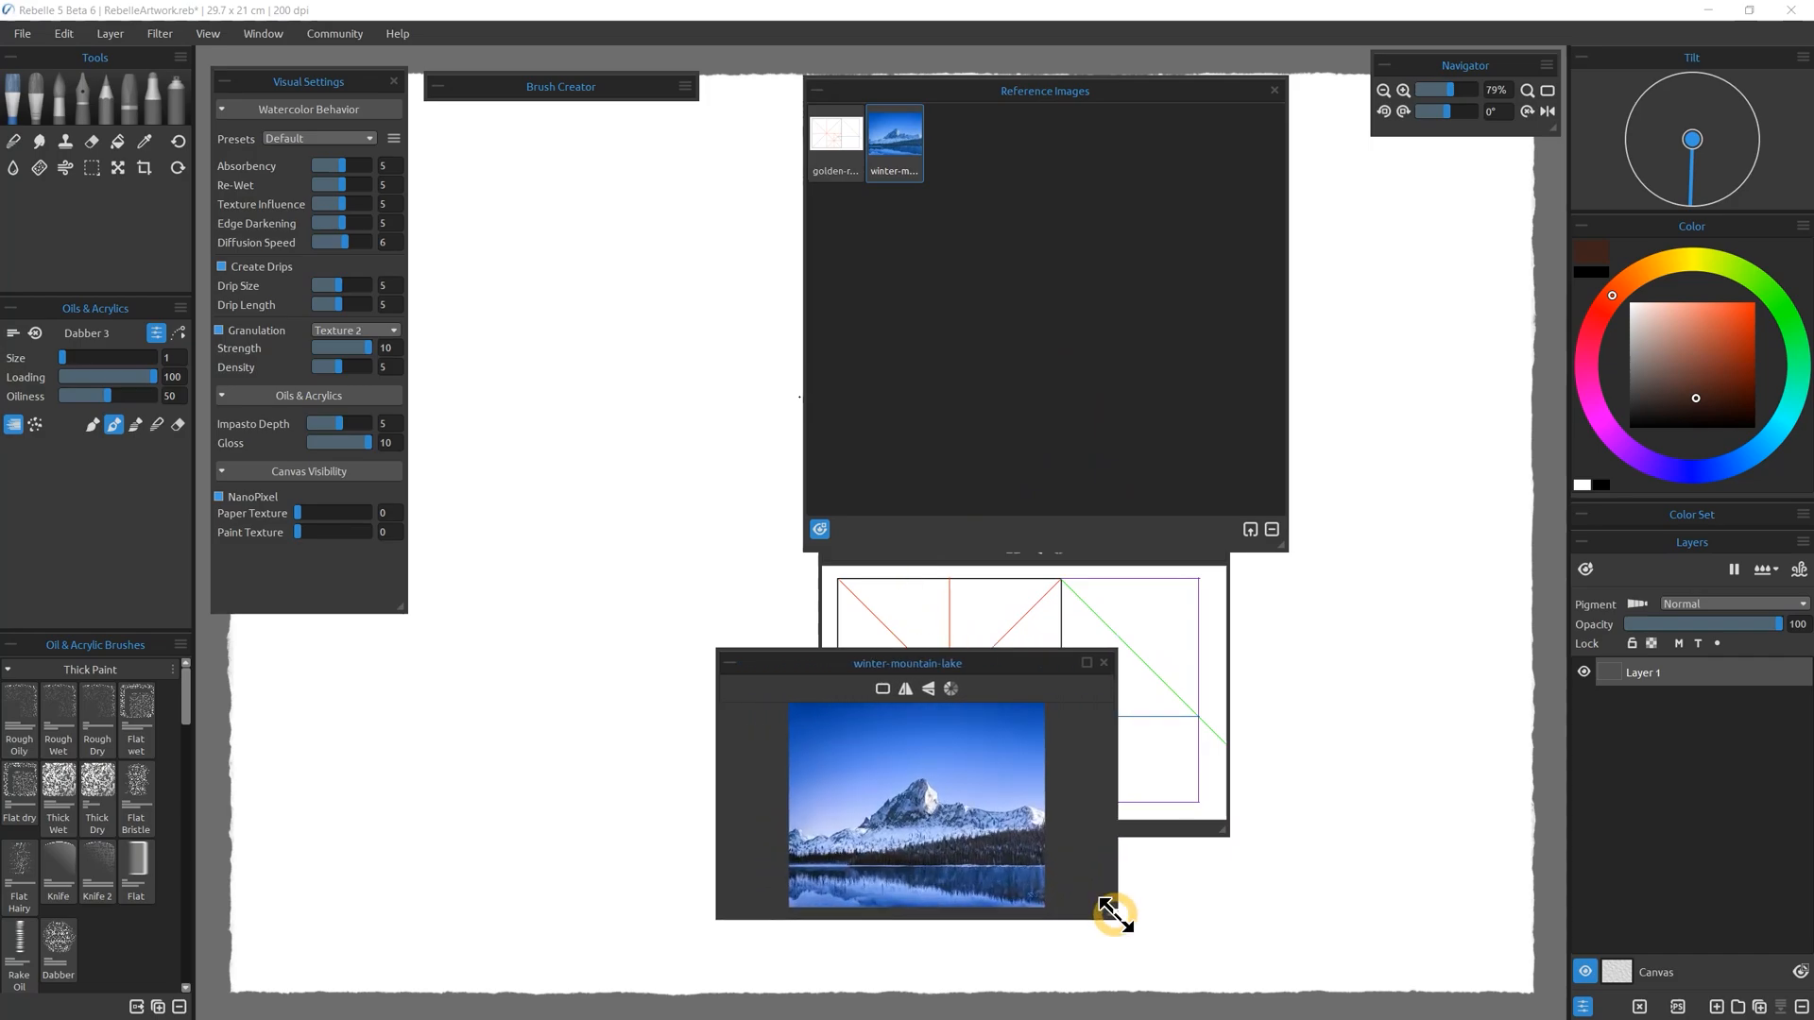
left_click_drag(1005, 666, 668, 171)
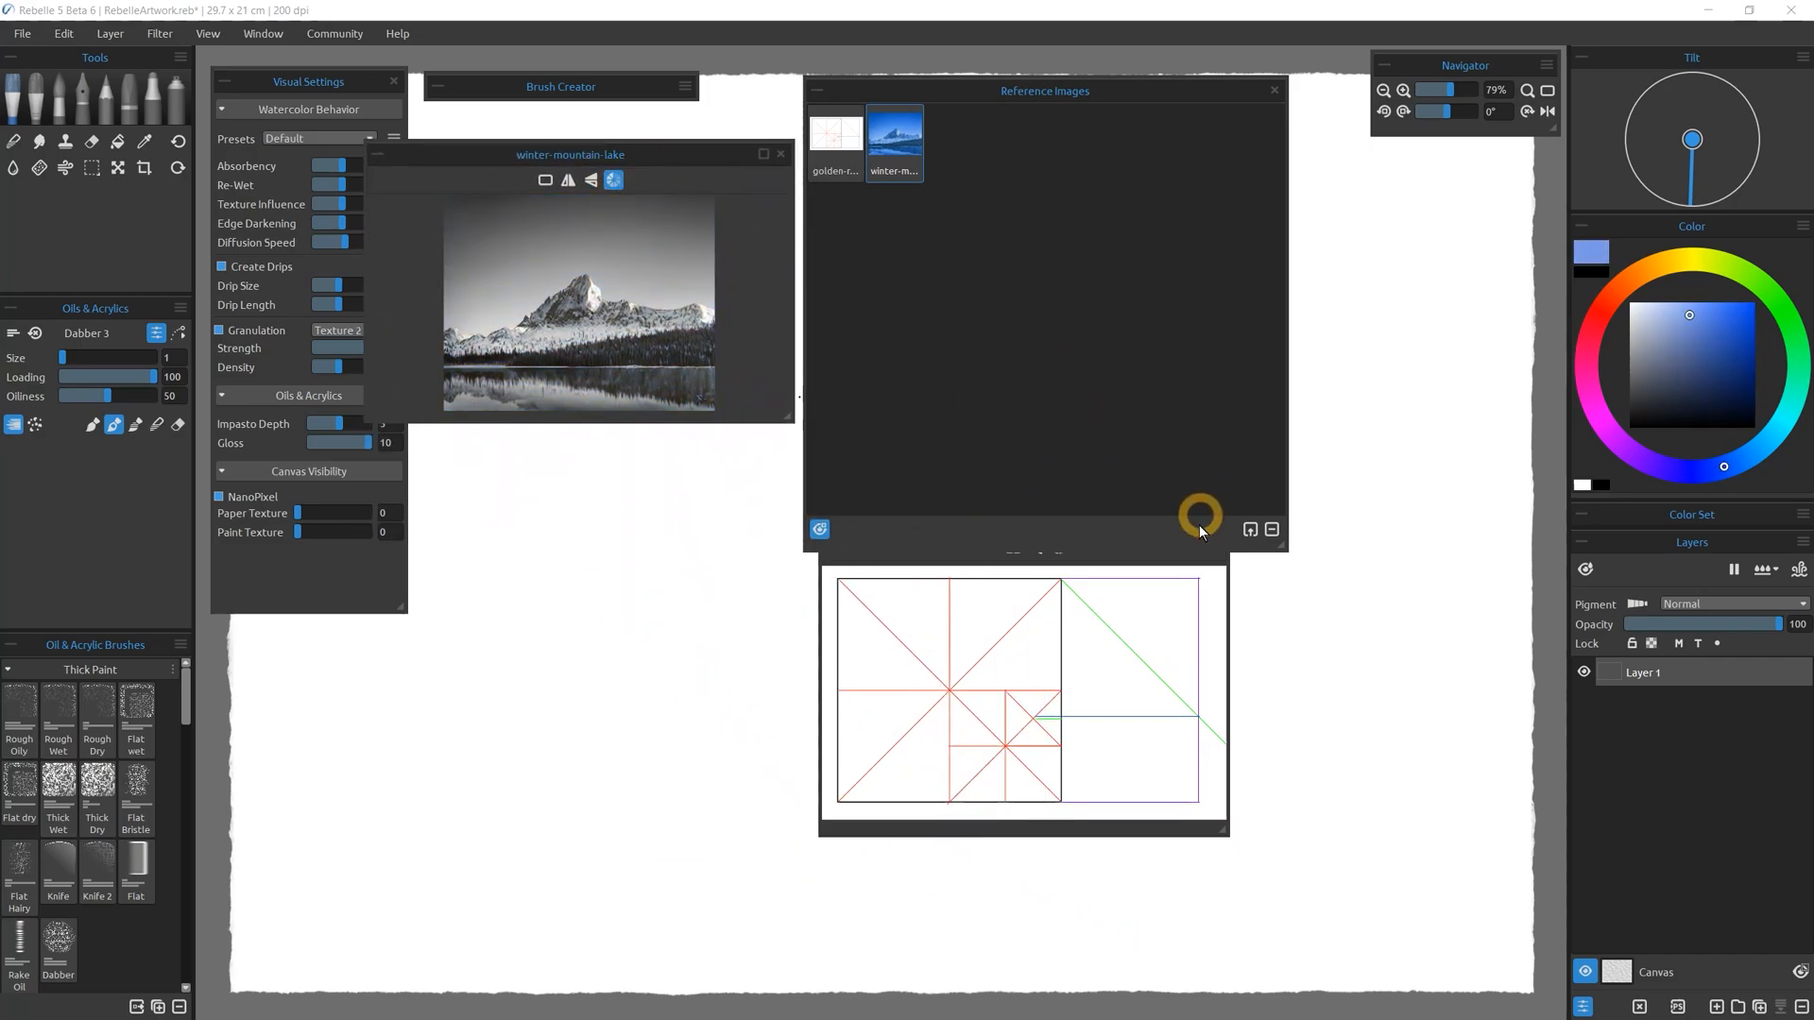
left_click_drag(1199, 525, 732, 502)
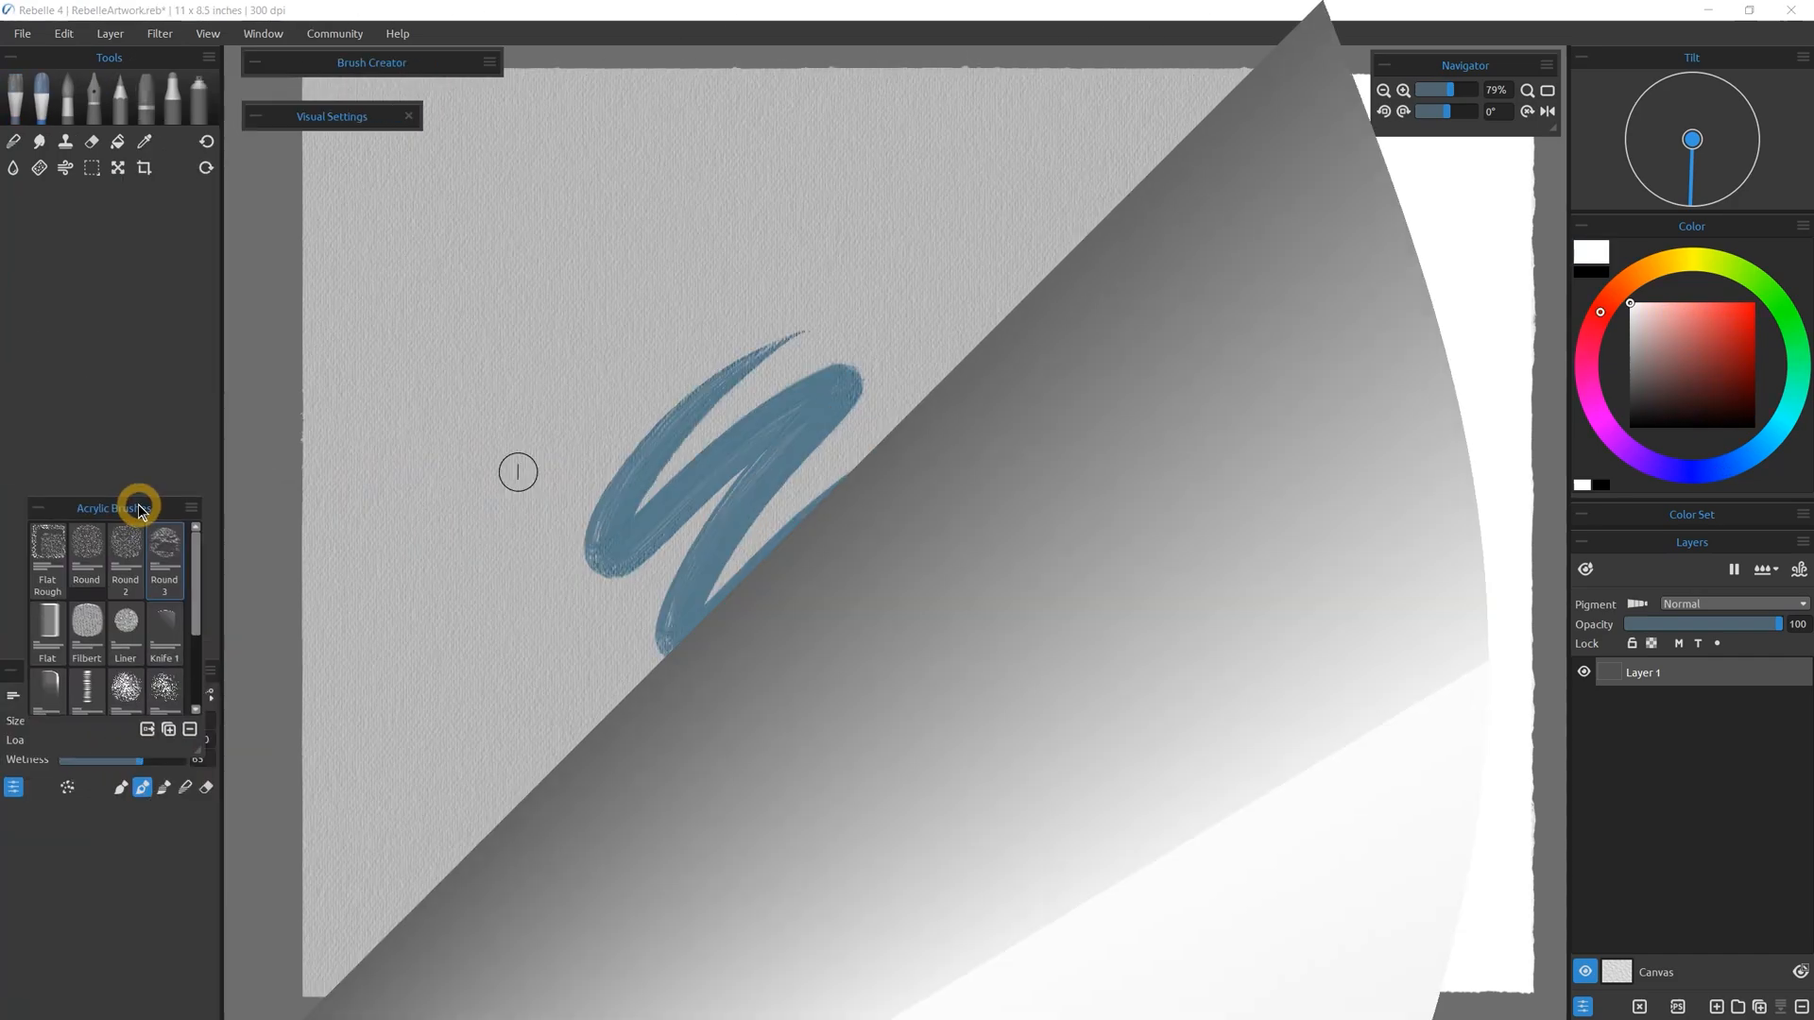
Move the Acrylic Brushes panel out over the canvas
mouse_move(141, 502)
left_mouse_down()
mouse_move(357, 368)
mouse_move(380, 378)
left_mouse_up()
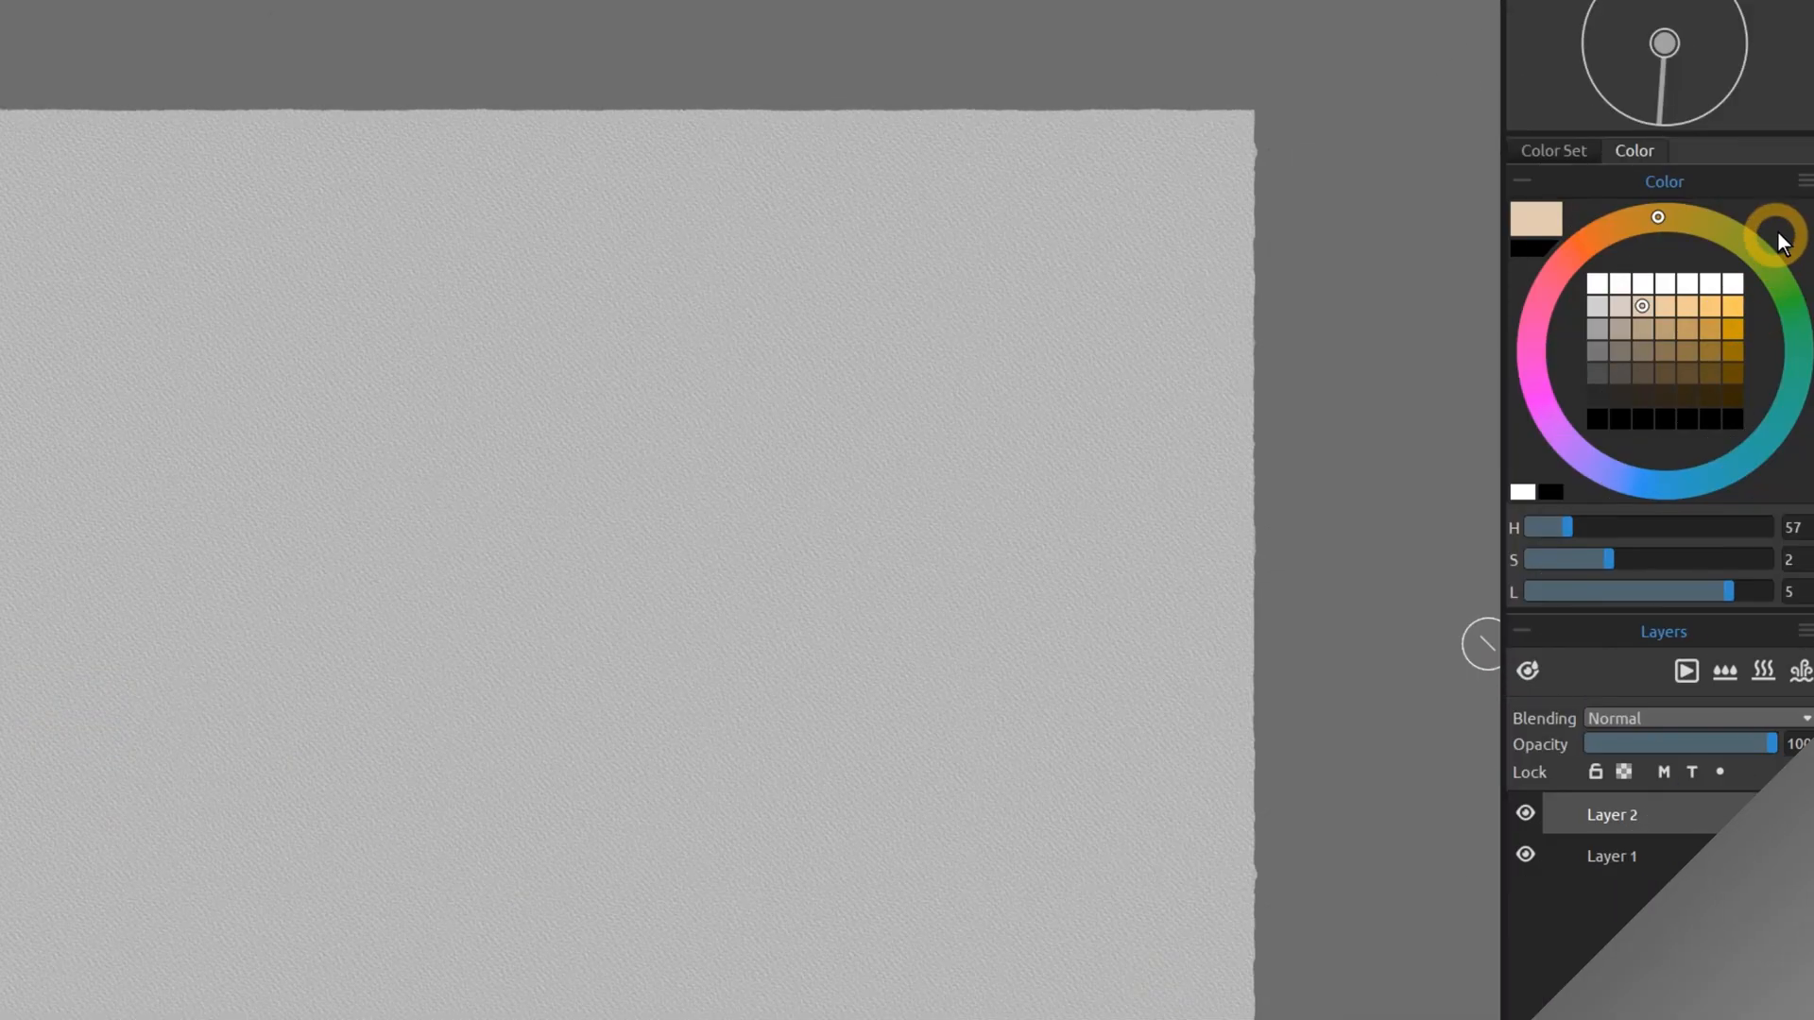
Try the Square layout of the color picker and return to the Circle layout
left_click(1798, 182)
left_click(1786, 209)
left_click(1805, 181)
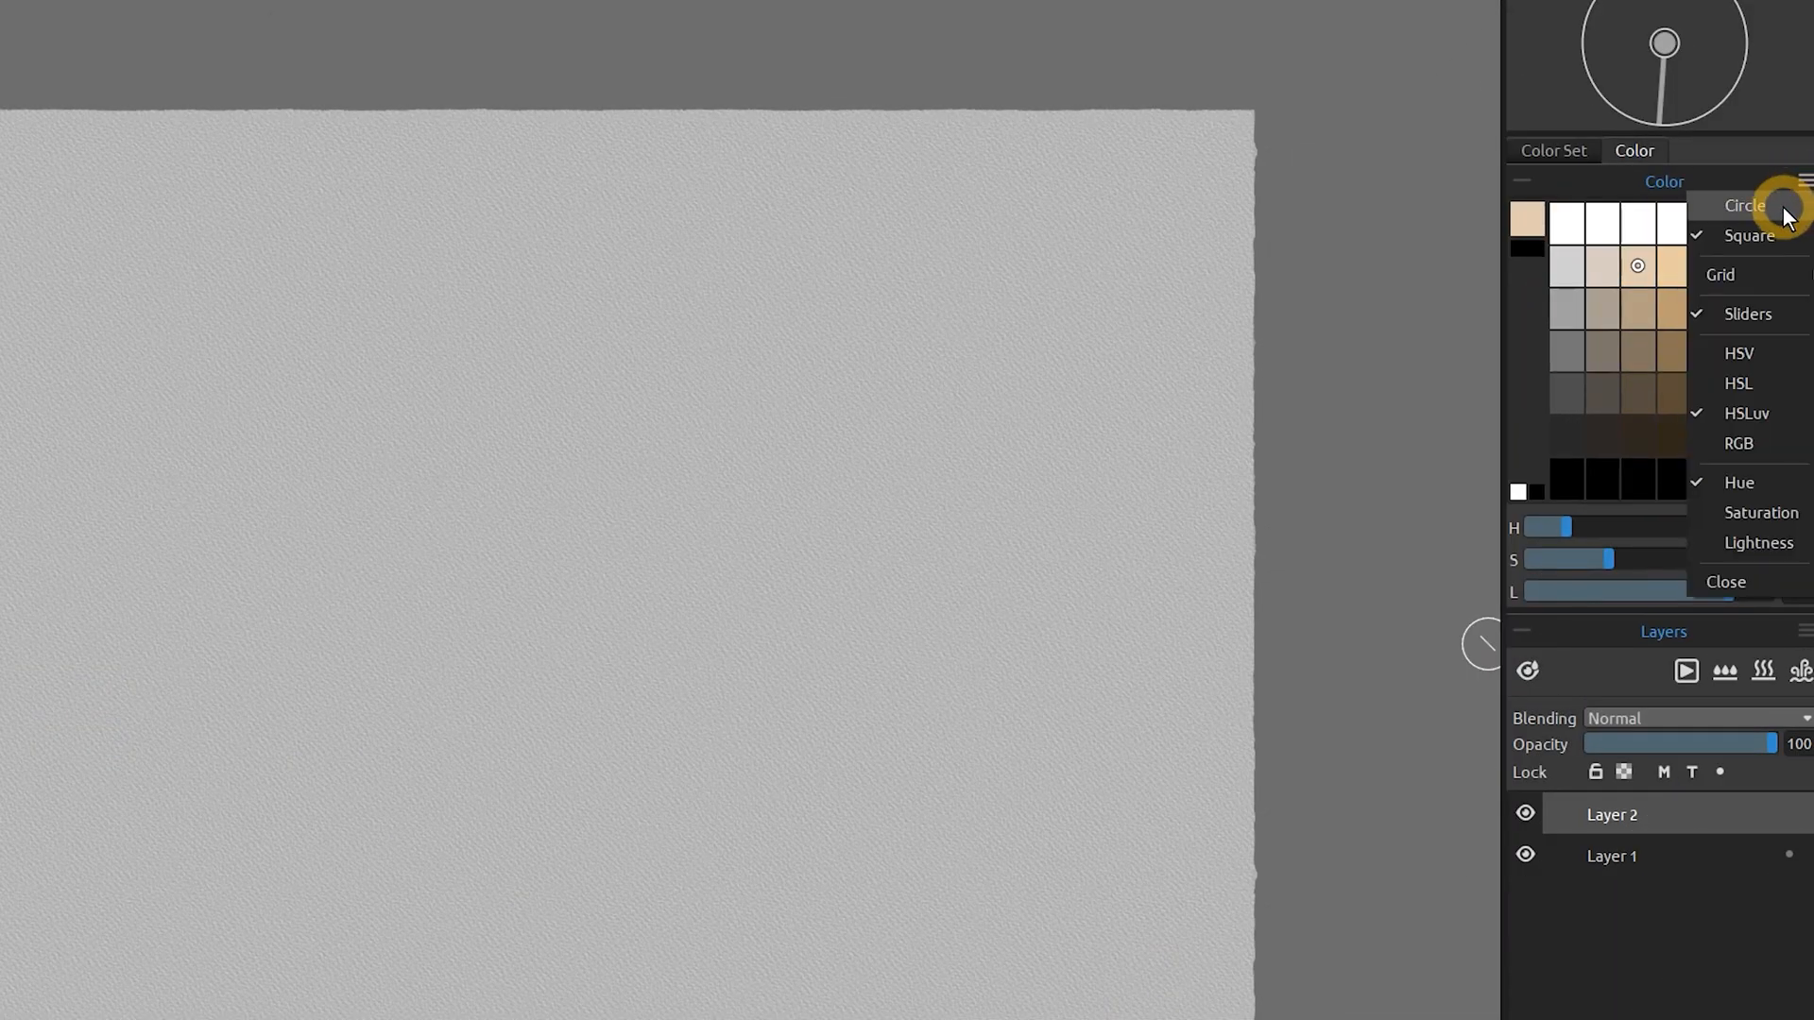
left_click(1784, 208)
Try the 9x9 and 7x7 grids in the color picker and divide its hue ring into 24 segments
left_click(1804, 182)
mouse_move(1780, 276)
left_click(1642, 343)
left_click(1803, 183)
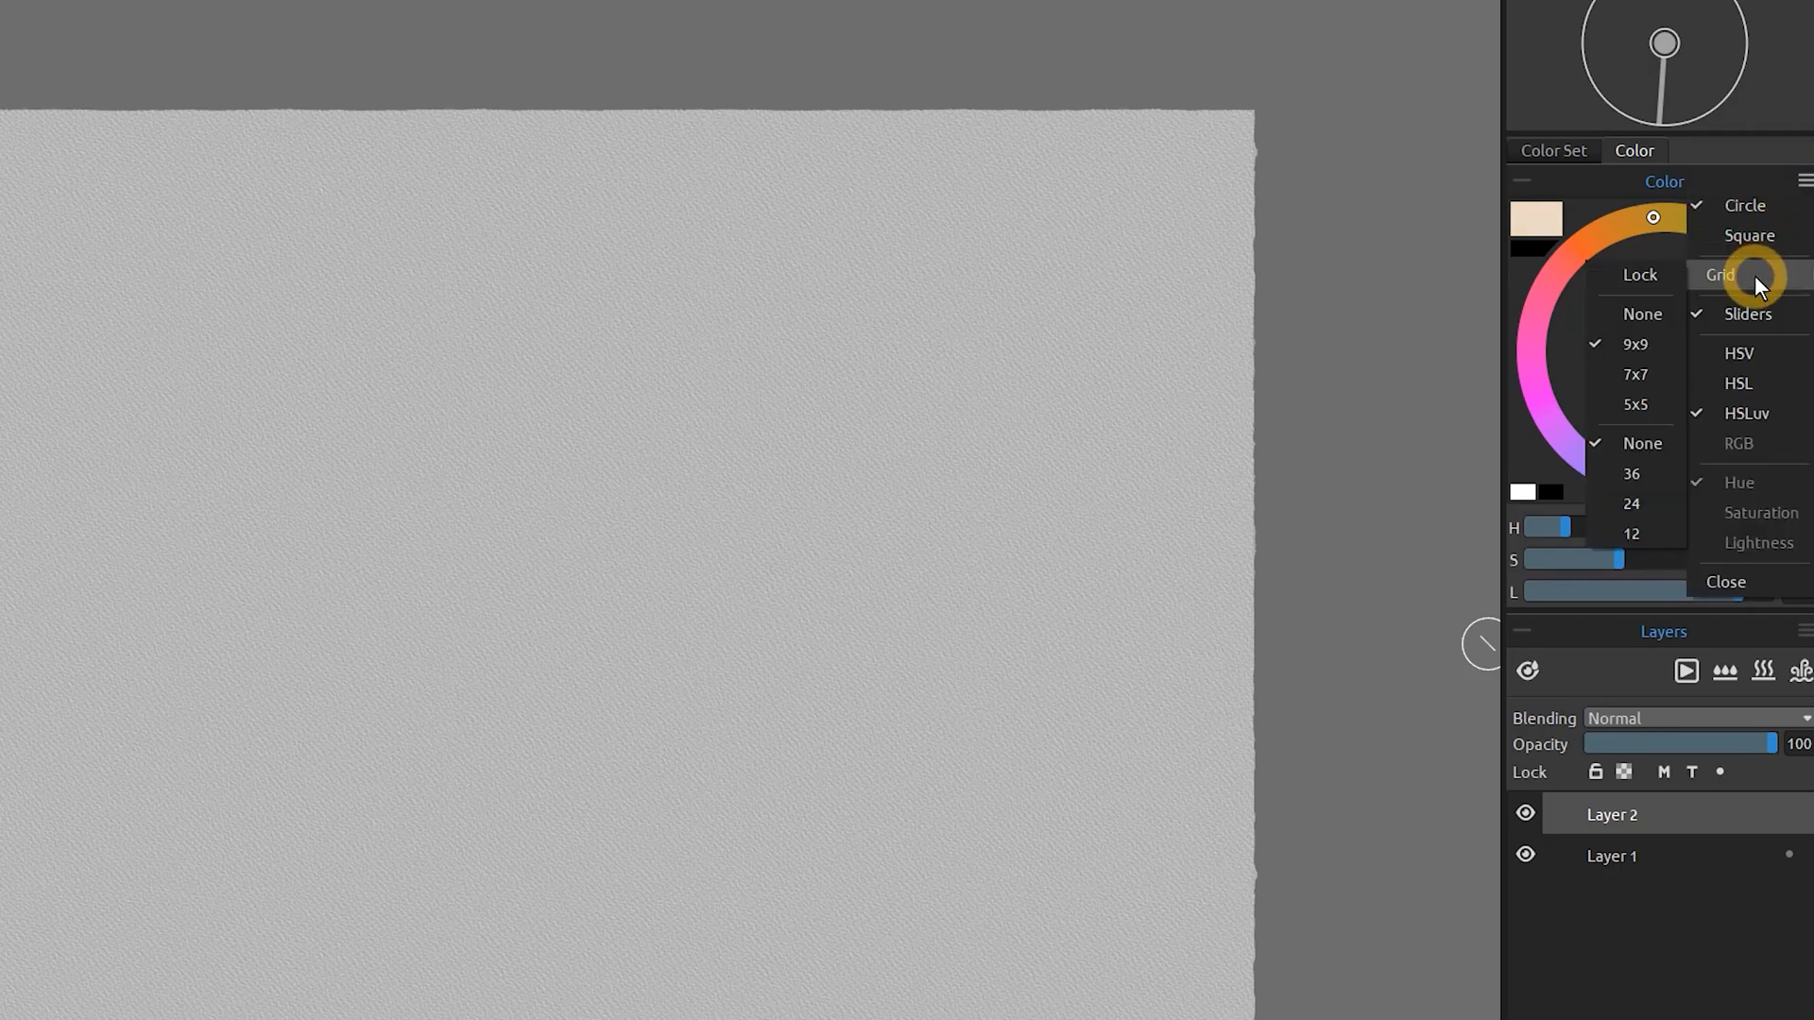
left_click(1635, 374)
left_click(1802, 184)
left_click(1634, 504)
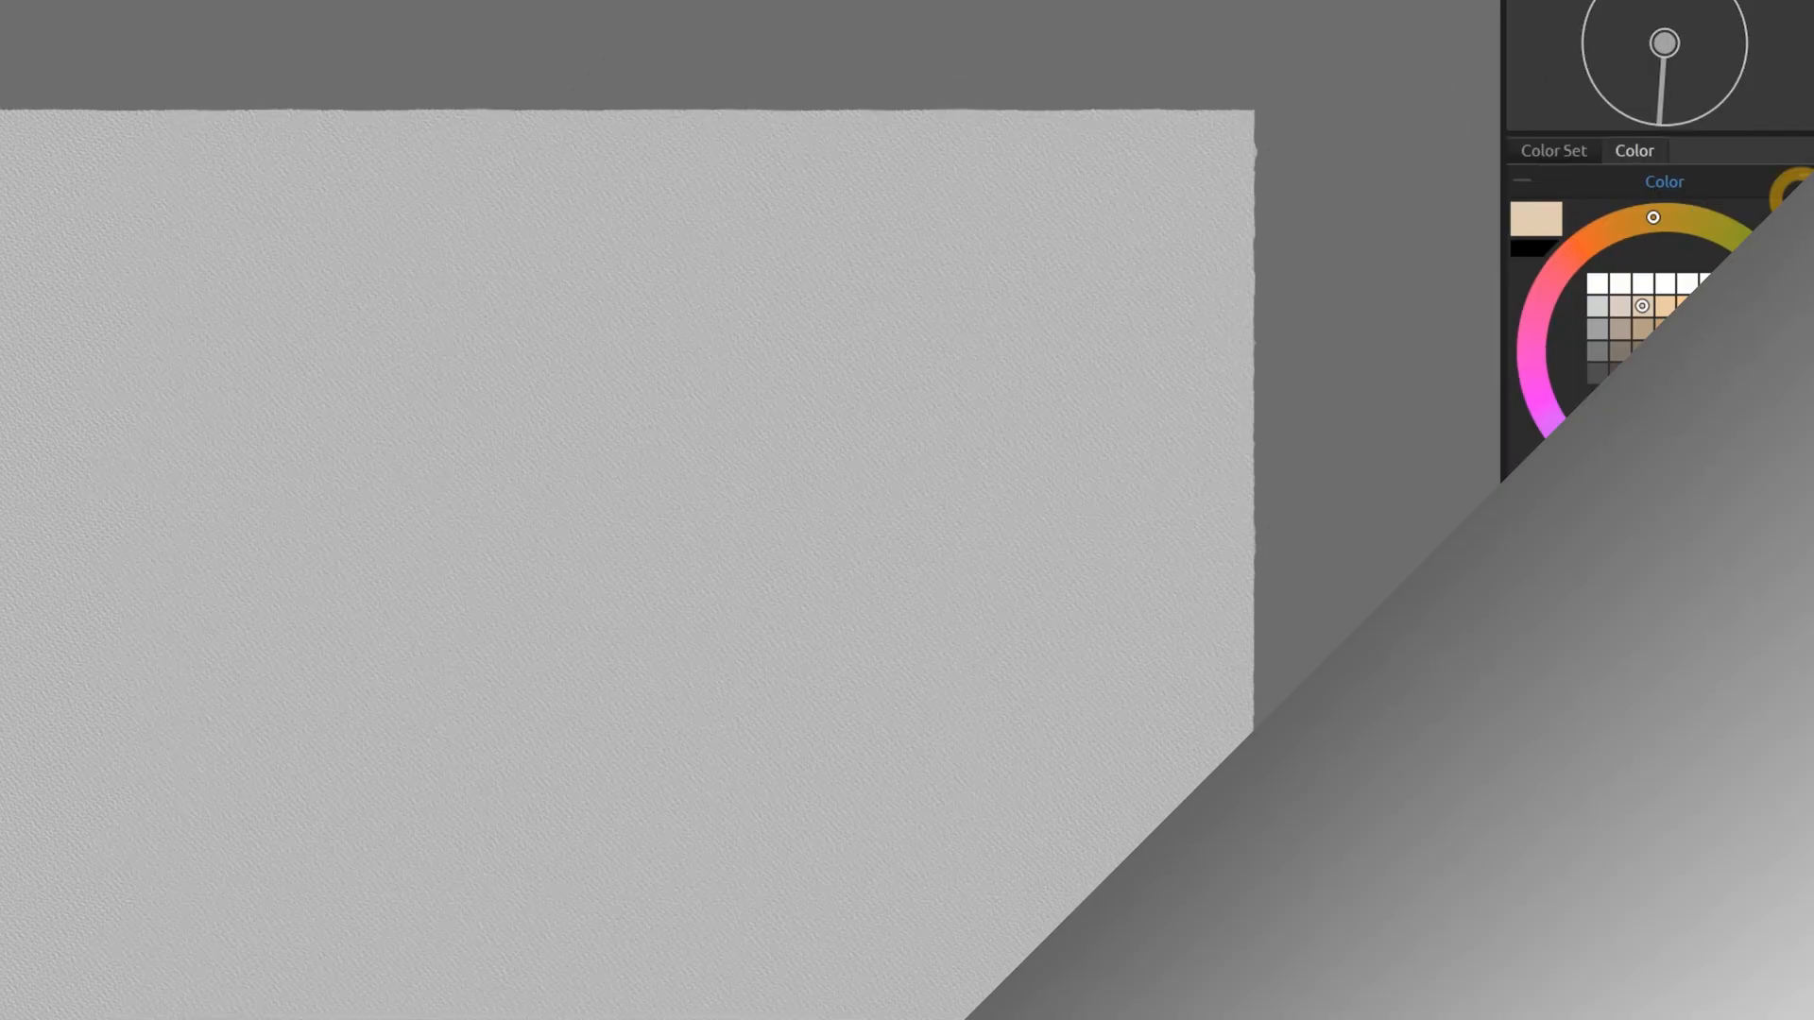
Try the HSV and HSL color models in the color picker and switch back to HSLuv
left_click(1803, 182)
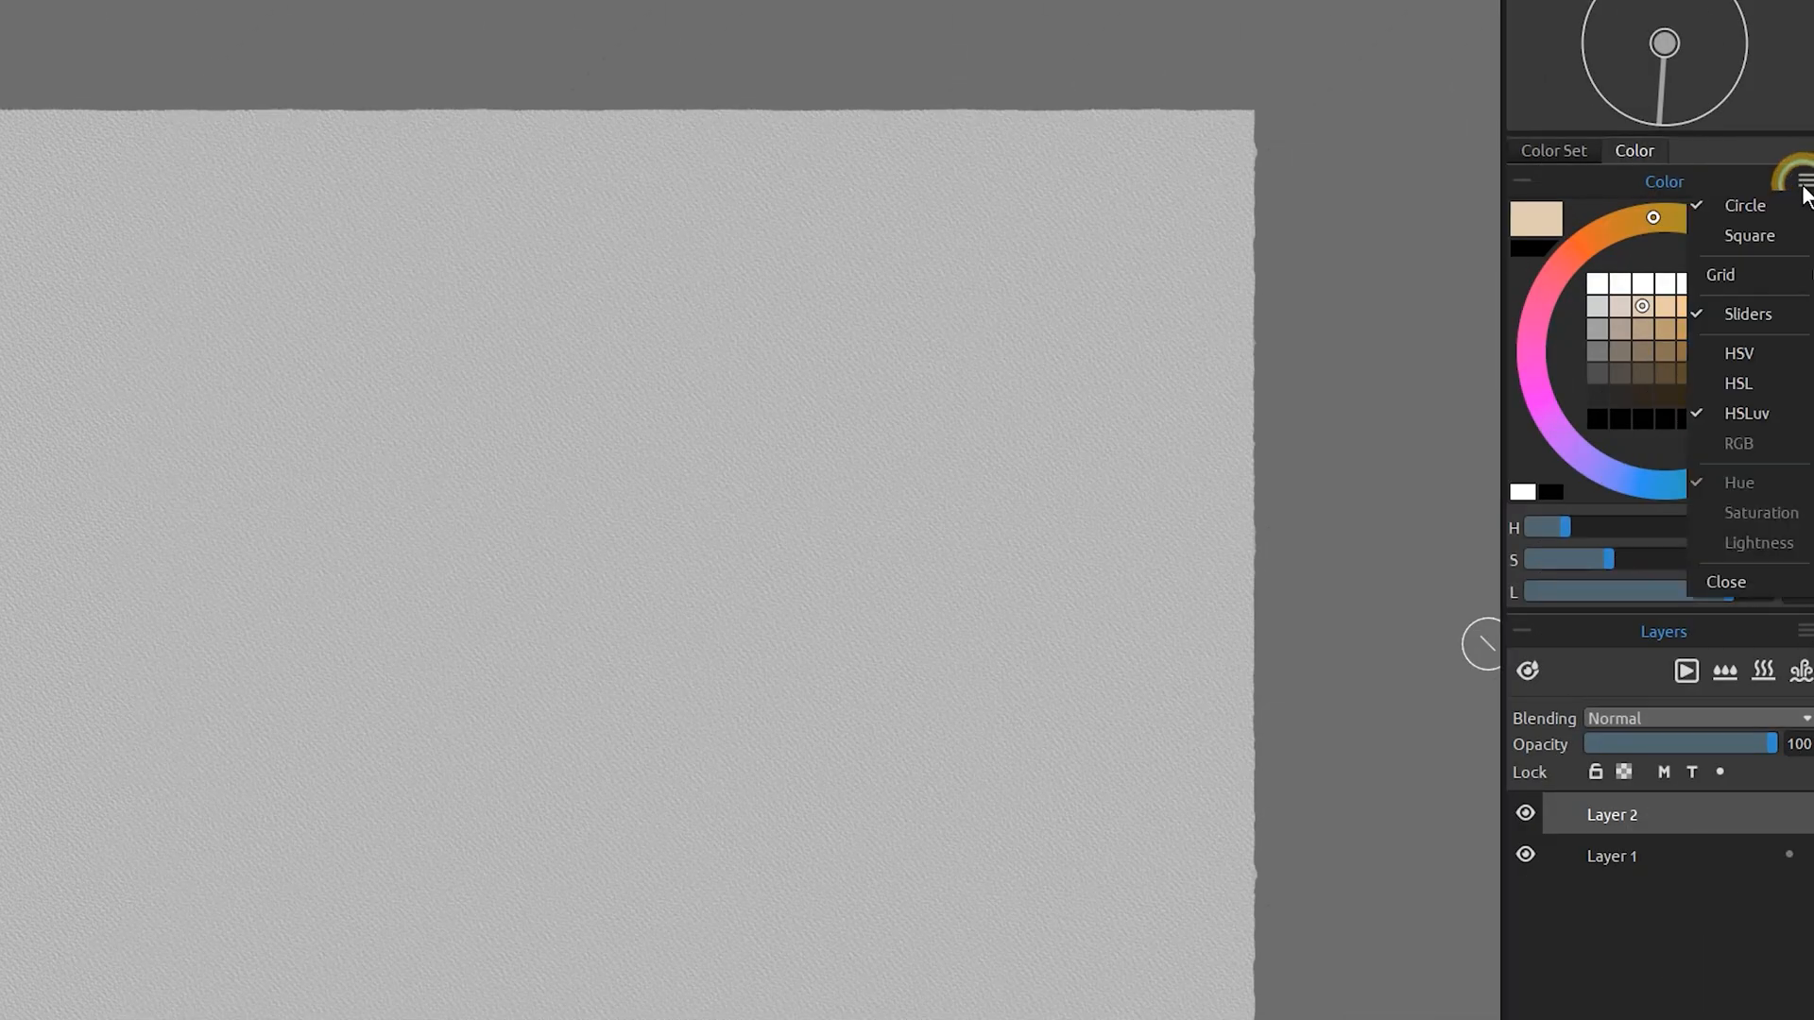
left_click(1761, 354)
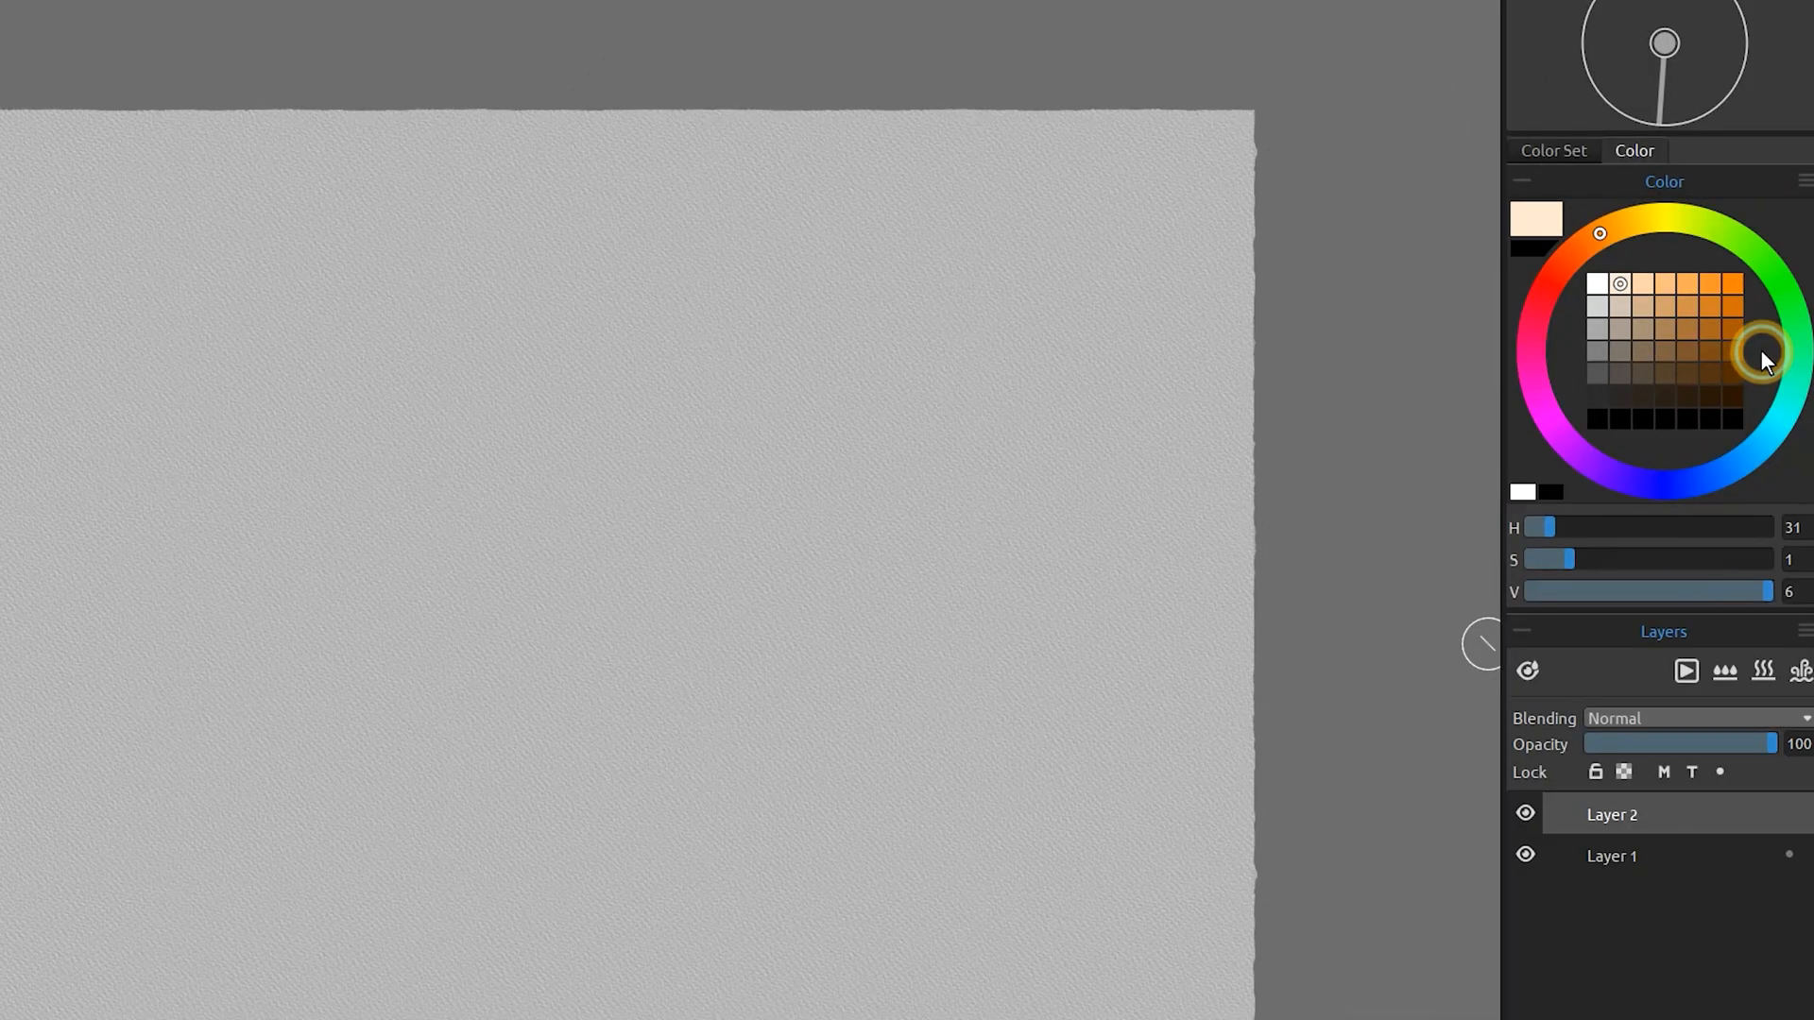
left_click(1802, 181)
left_click(1743, 383)
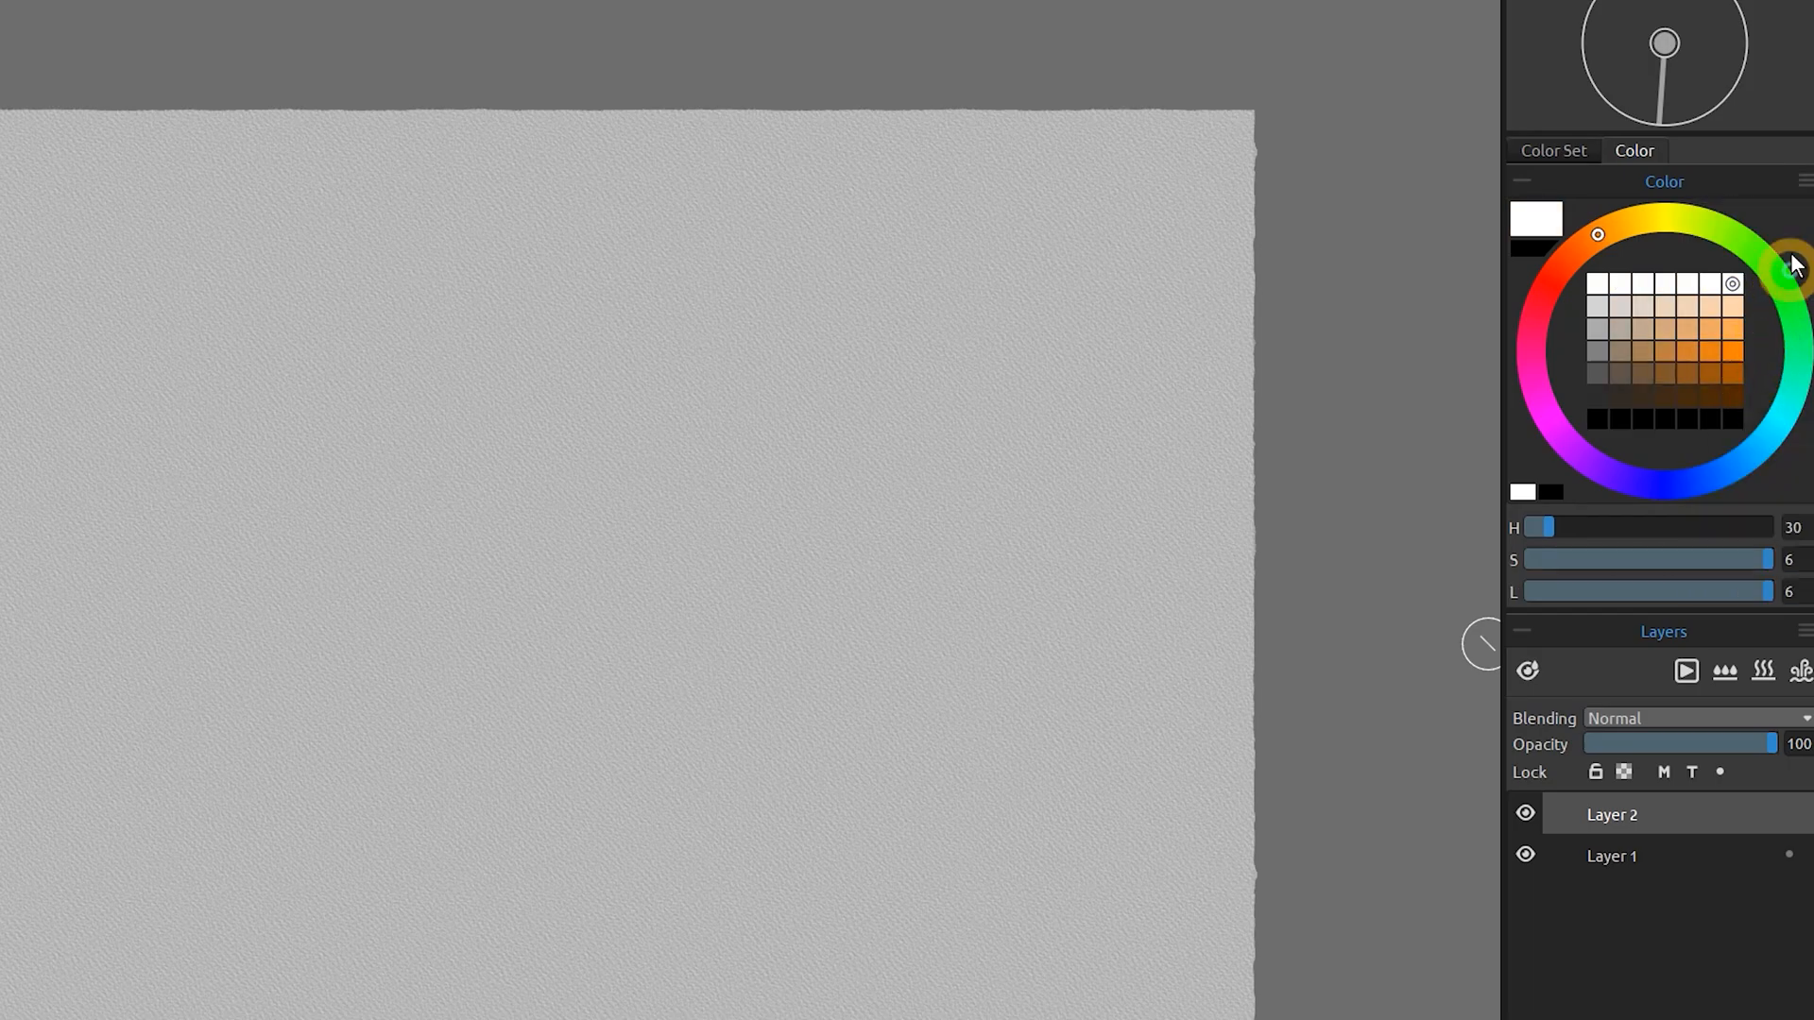
left_click(1803, 182)
left_click(1754, 412)
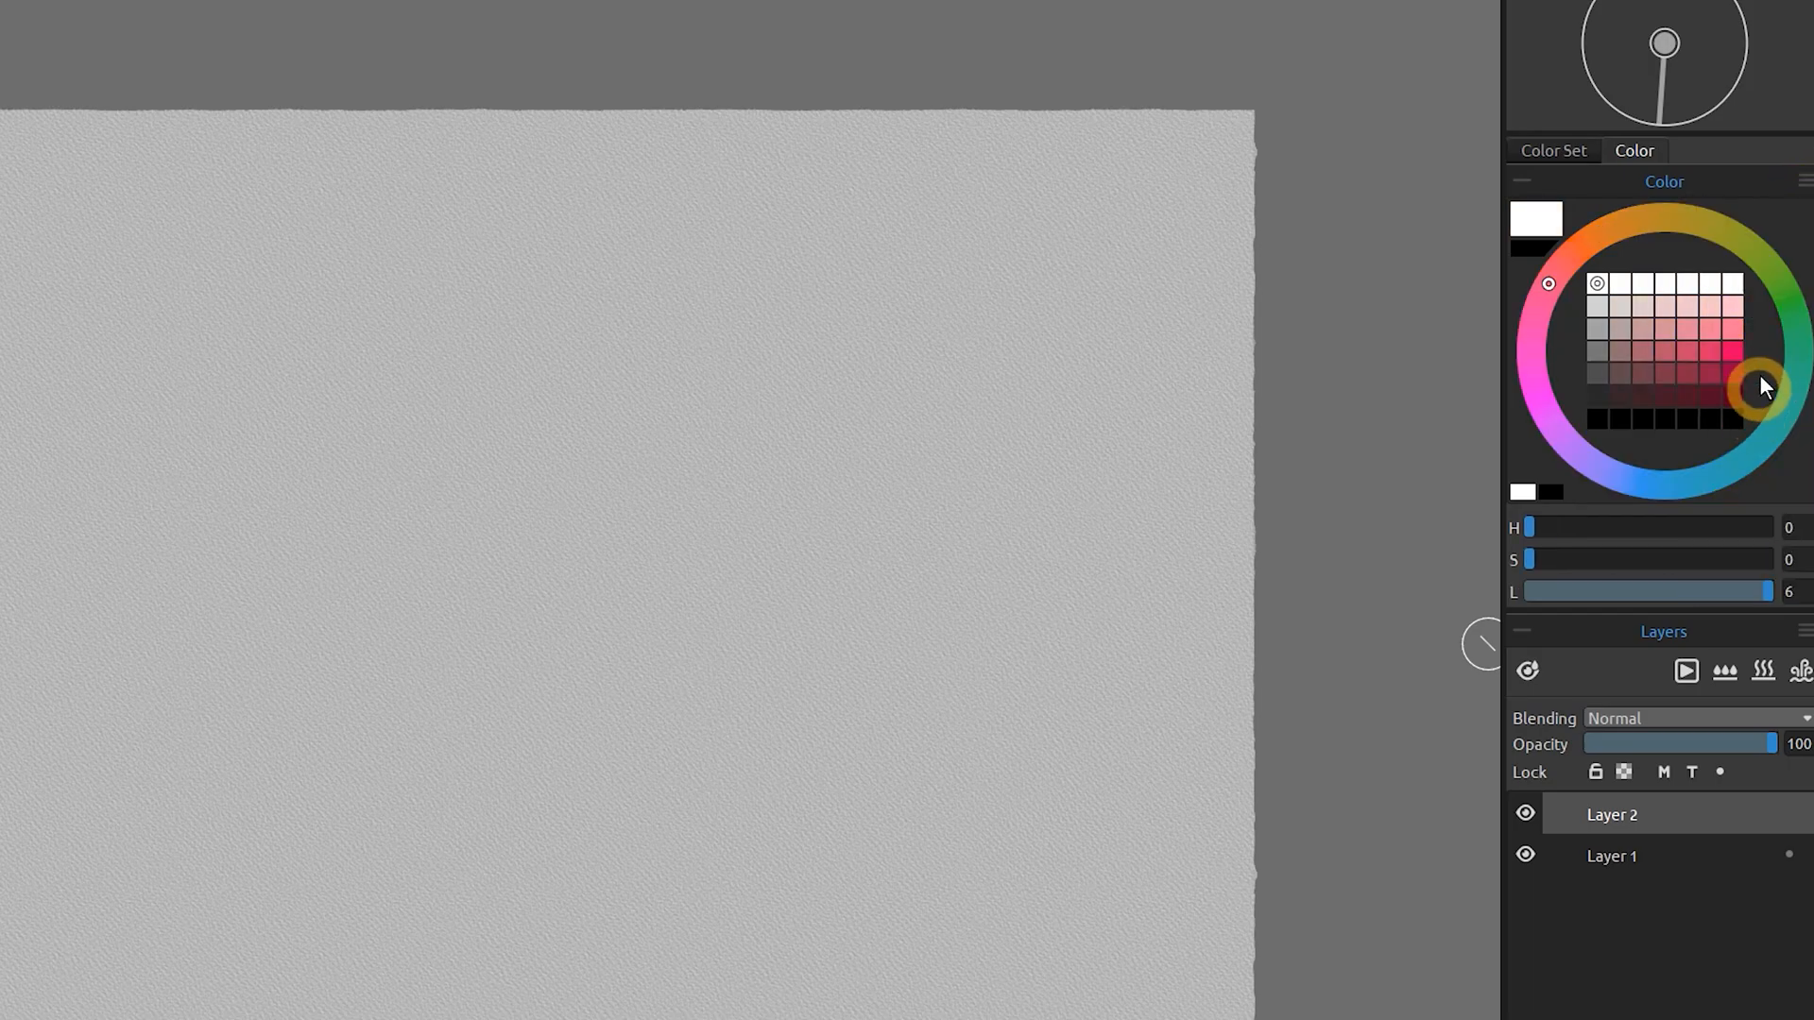
left_click(1804, 182)
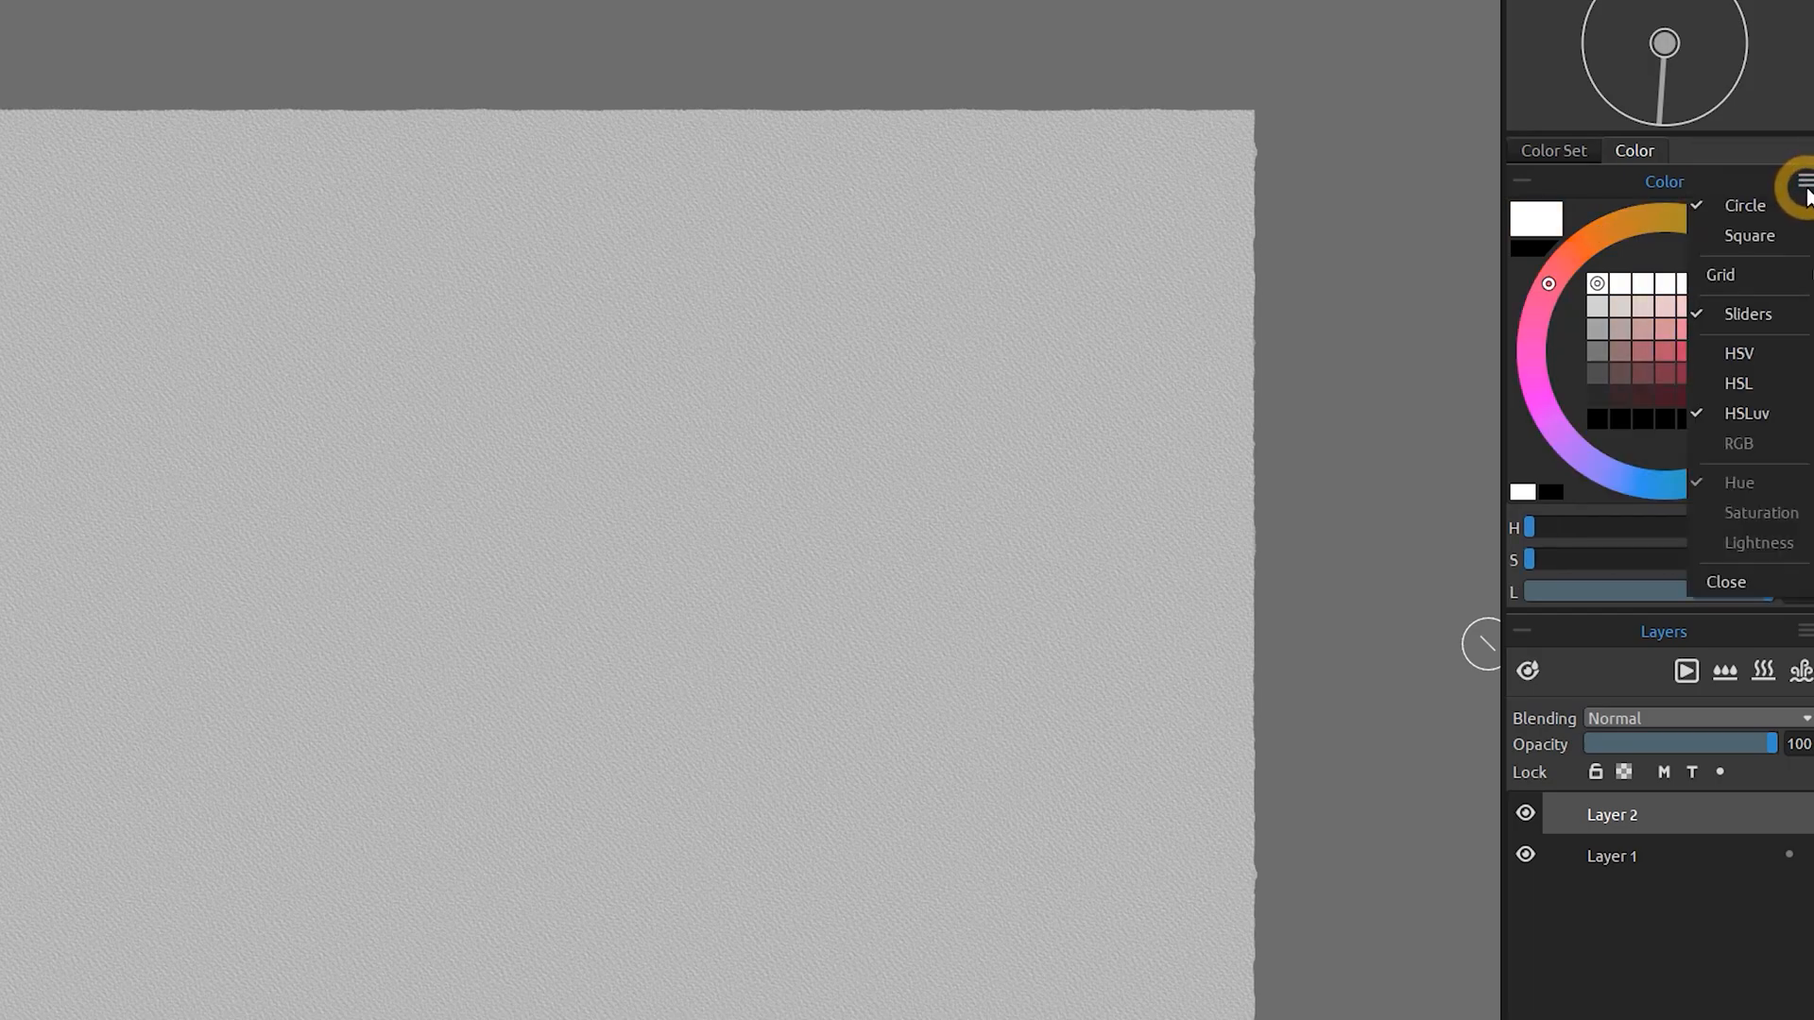
left_click(1734, 178)
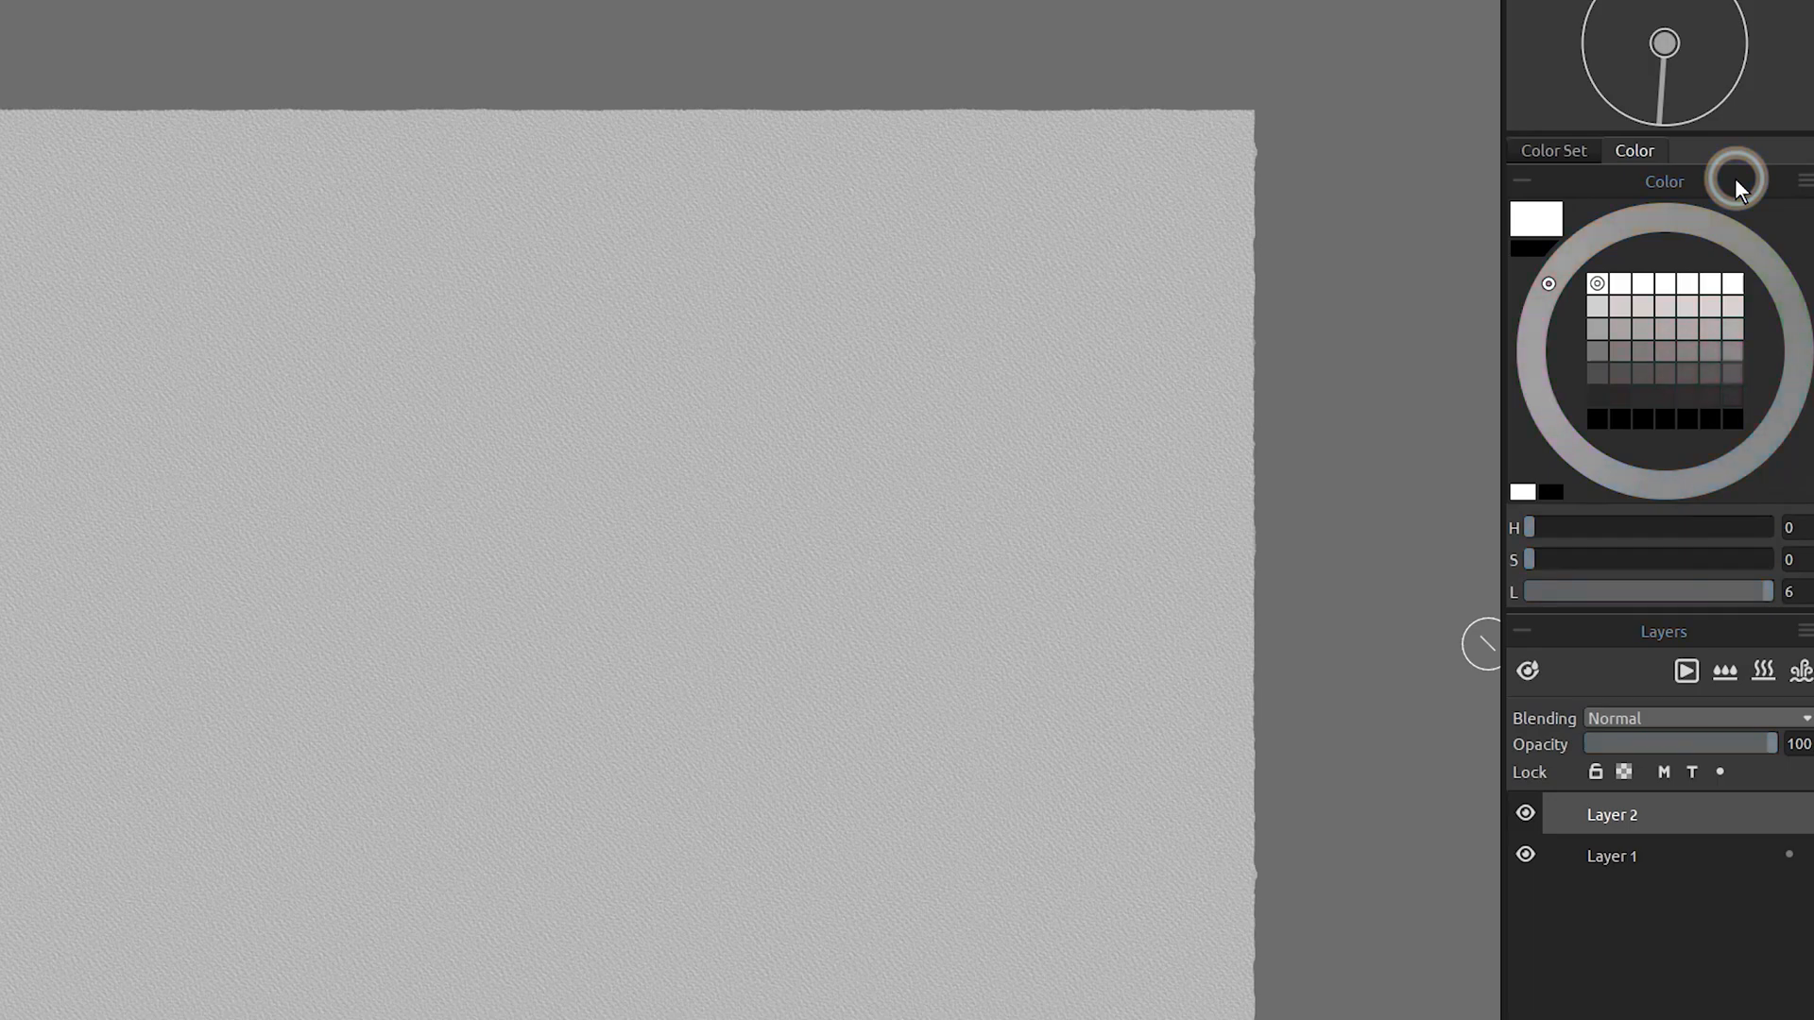
left_click(1735, 178)
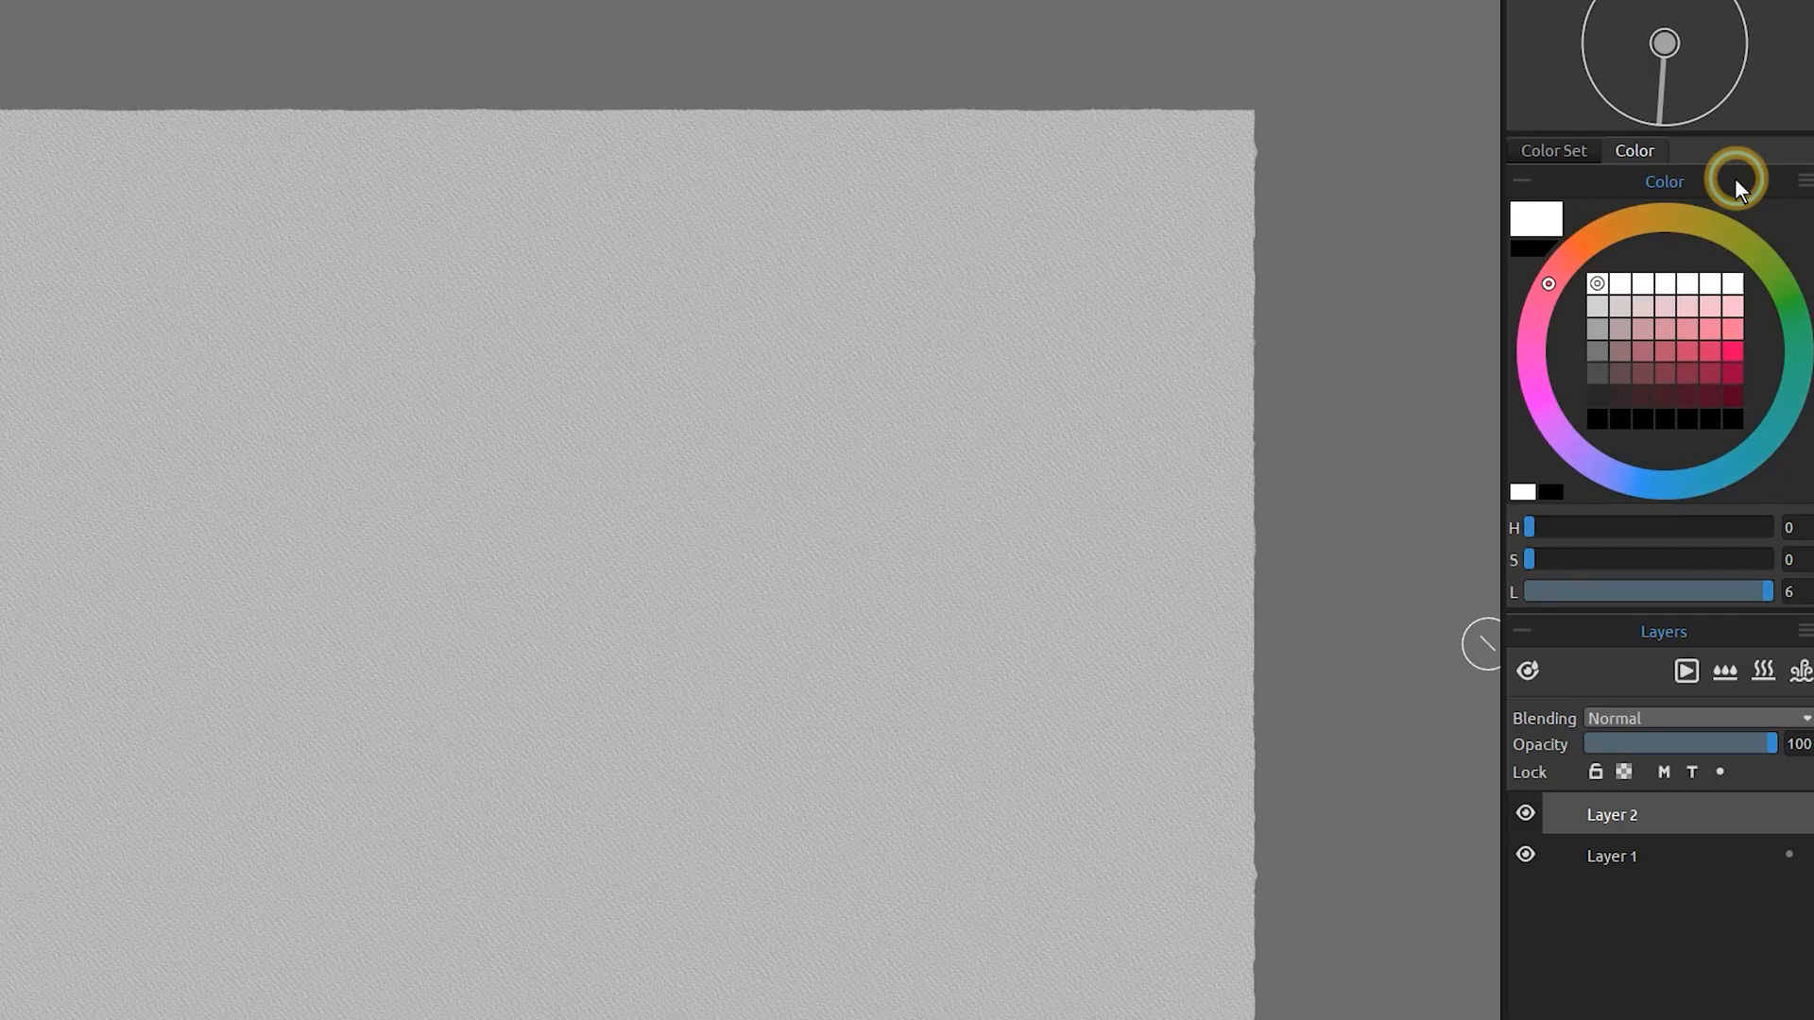
left_click(1734, 178)
left_click(1735, 178)
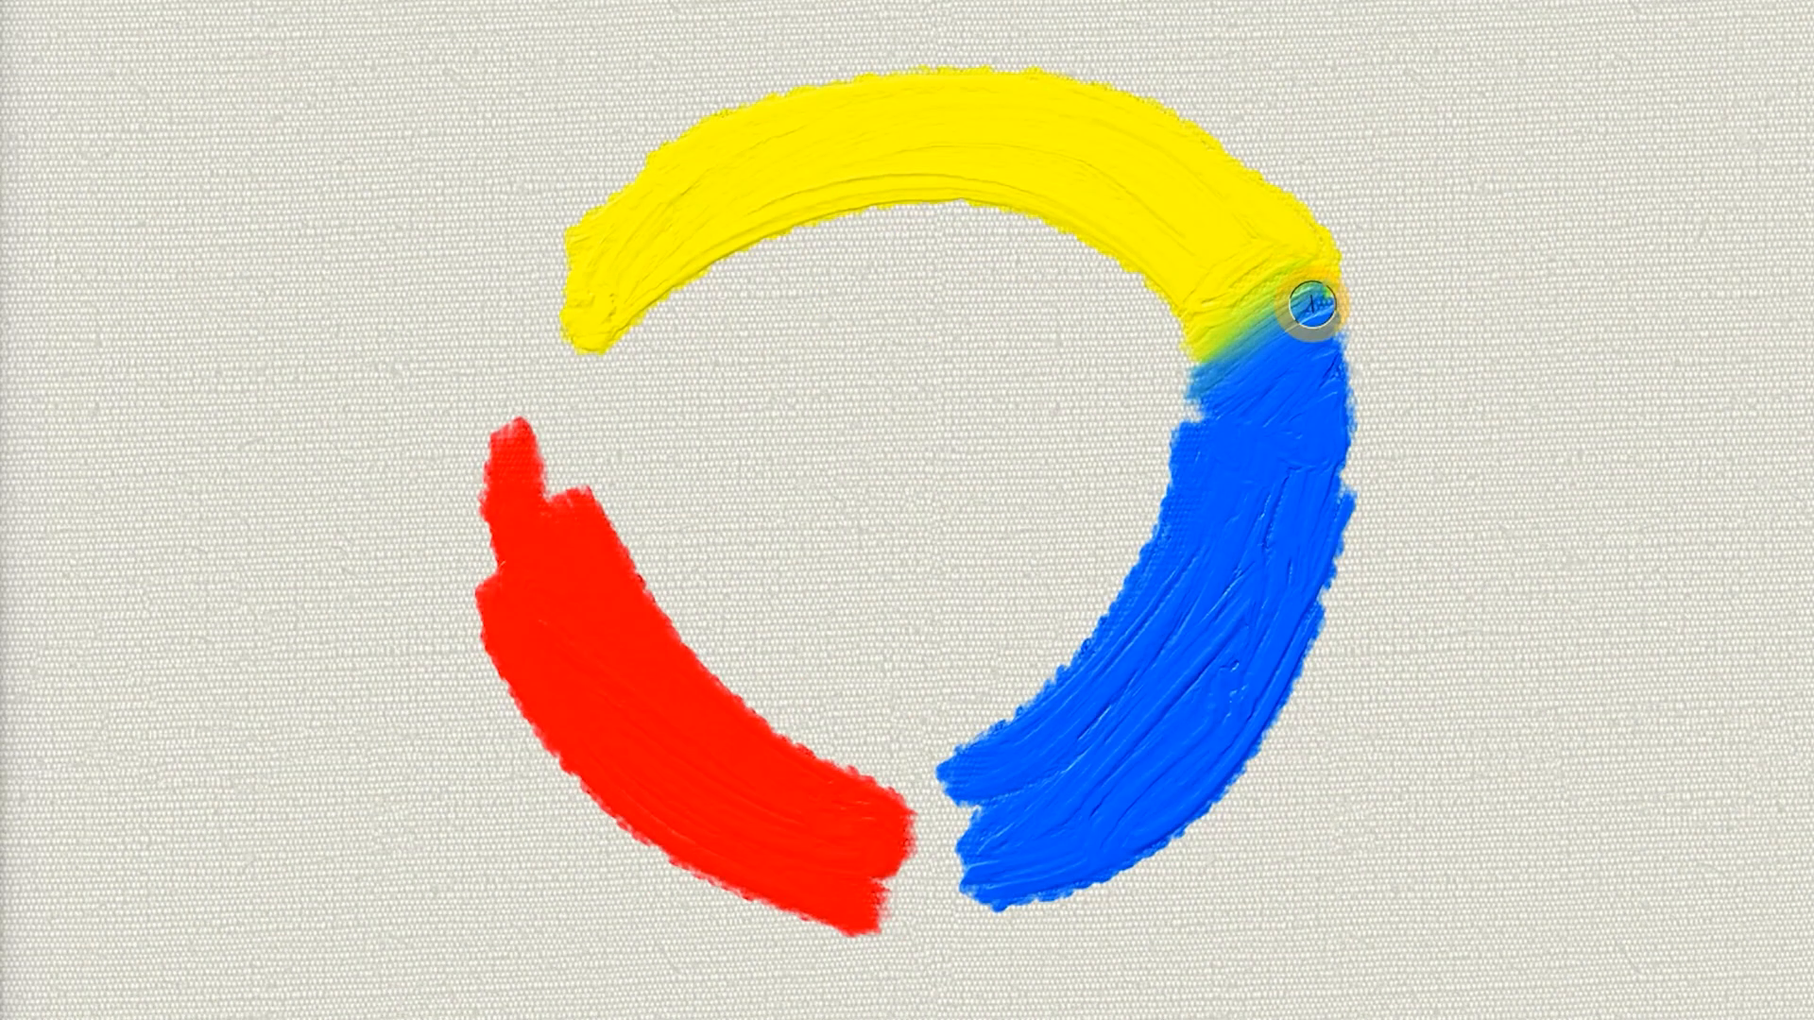
Blend the yellow, blue and red arcs into one another where they meet around the painted color ring
left_click_drag(1304, 303, 1114, 300)
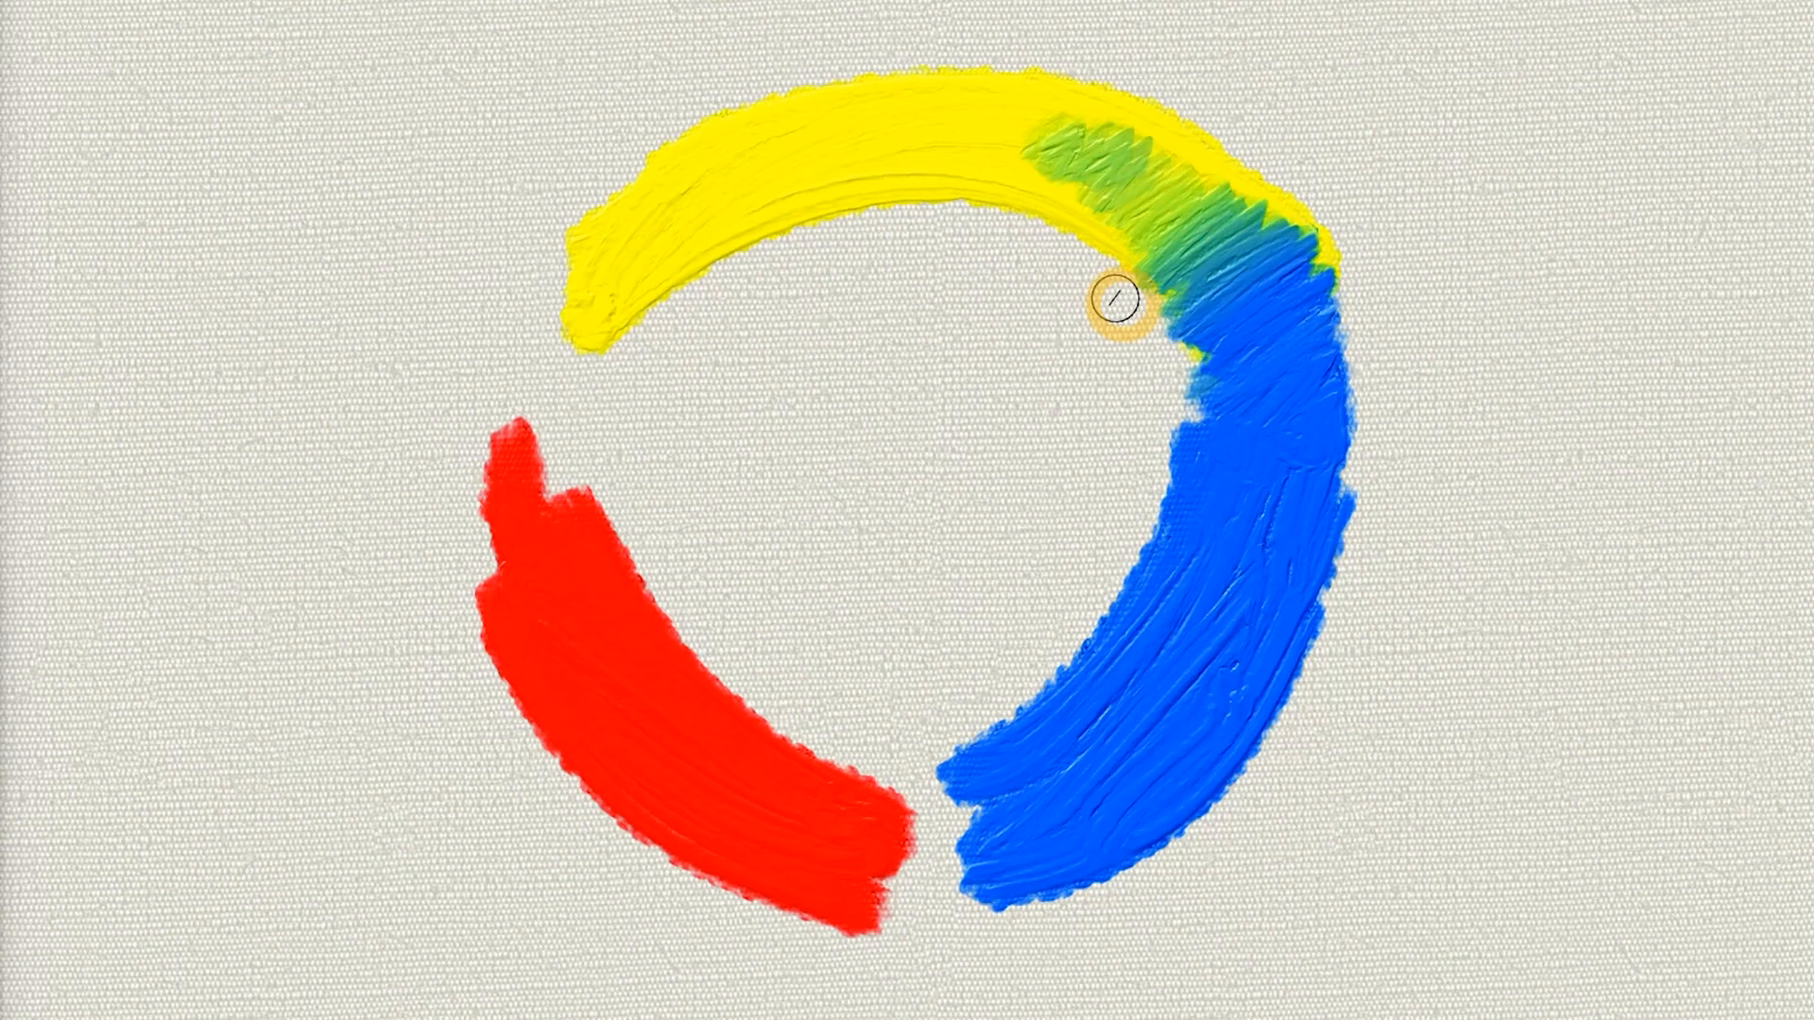
mouse_move(982, 822)
left_mouse_down()
mouse_move(751, 853)
mouse_move(887, 852)
left_mouse_up()
mouse_move(540, 506)
left_mouse_down()
mouse_move(530, 417)
mouse_move(609, 652)
left_mouse_up()
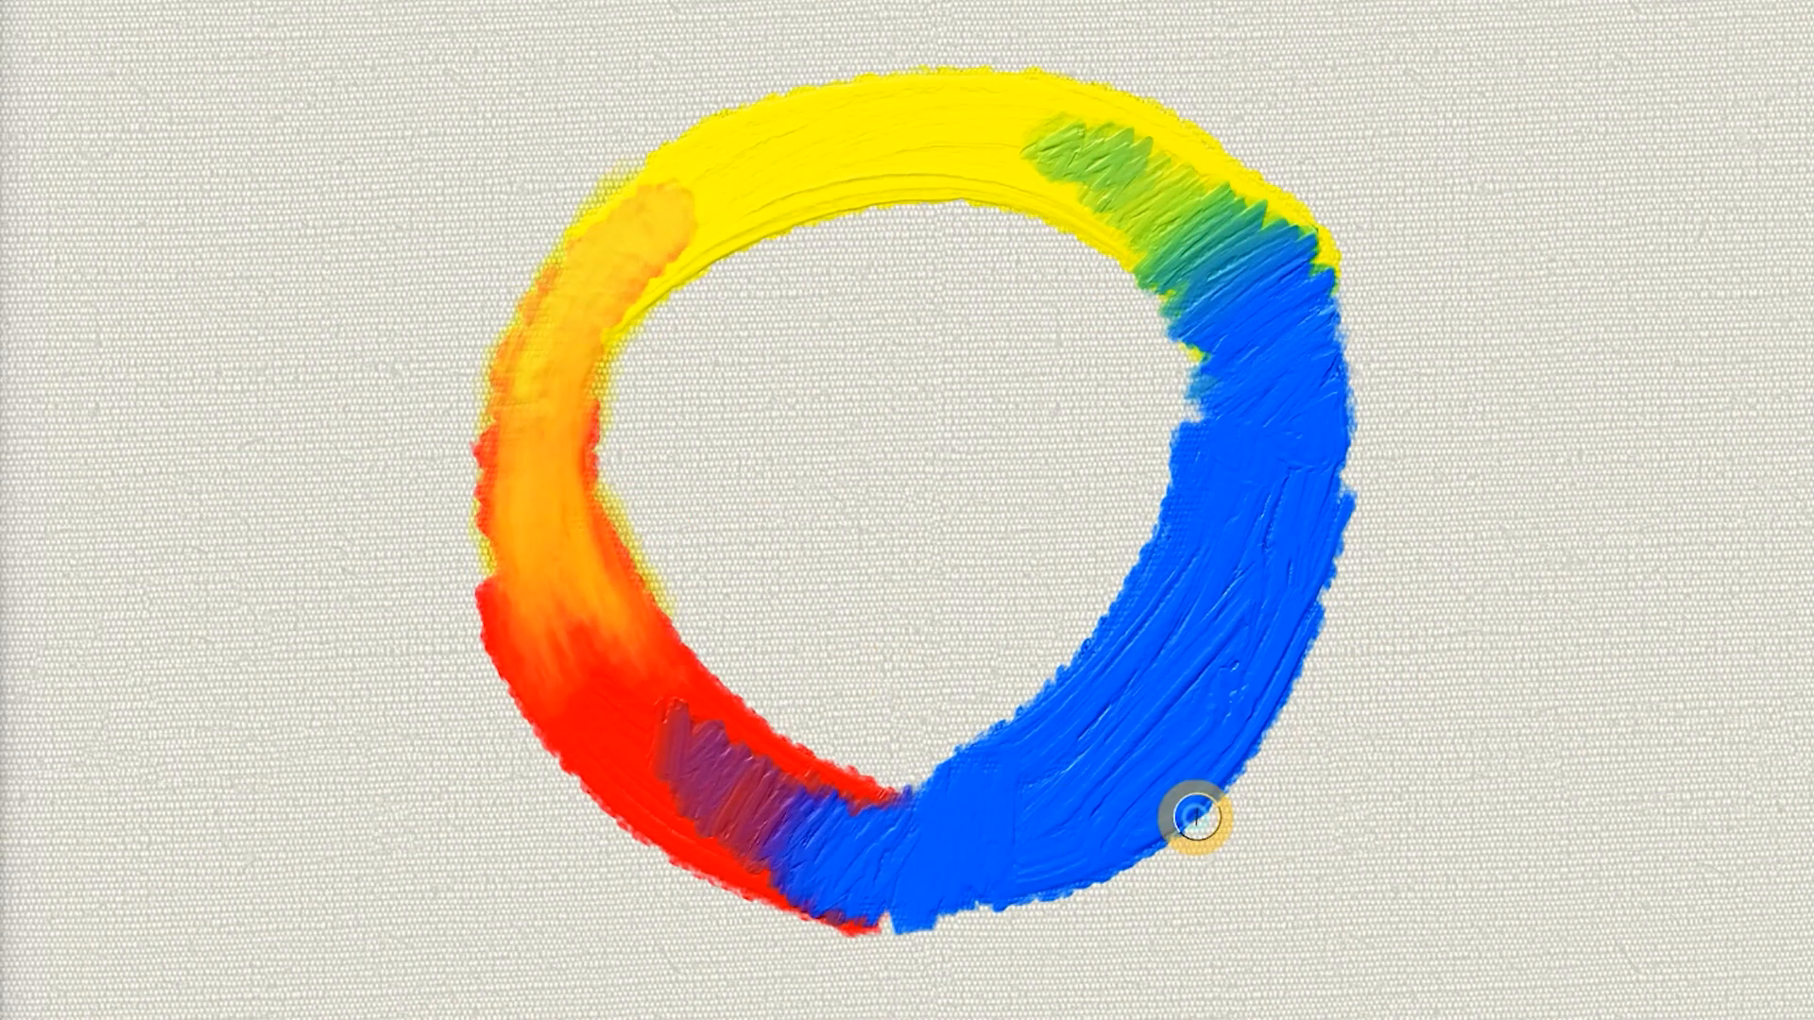
mouse_move(788, 887)
left_mouse_down()
mouse_move(607, 745)
mouse_move(595, 642)
left_mouse_up()
left_click_drag(1176, 237, 1201, 187)
mouse_move(680, 302)
left_mouse_down()
mouse_move(1080, 192)
mouse_move(1076, 729)
mouse_move(1129, 312)
left_mouse_up()
left_click_drag(1162, 822, 1266, 217)
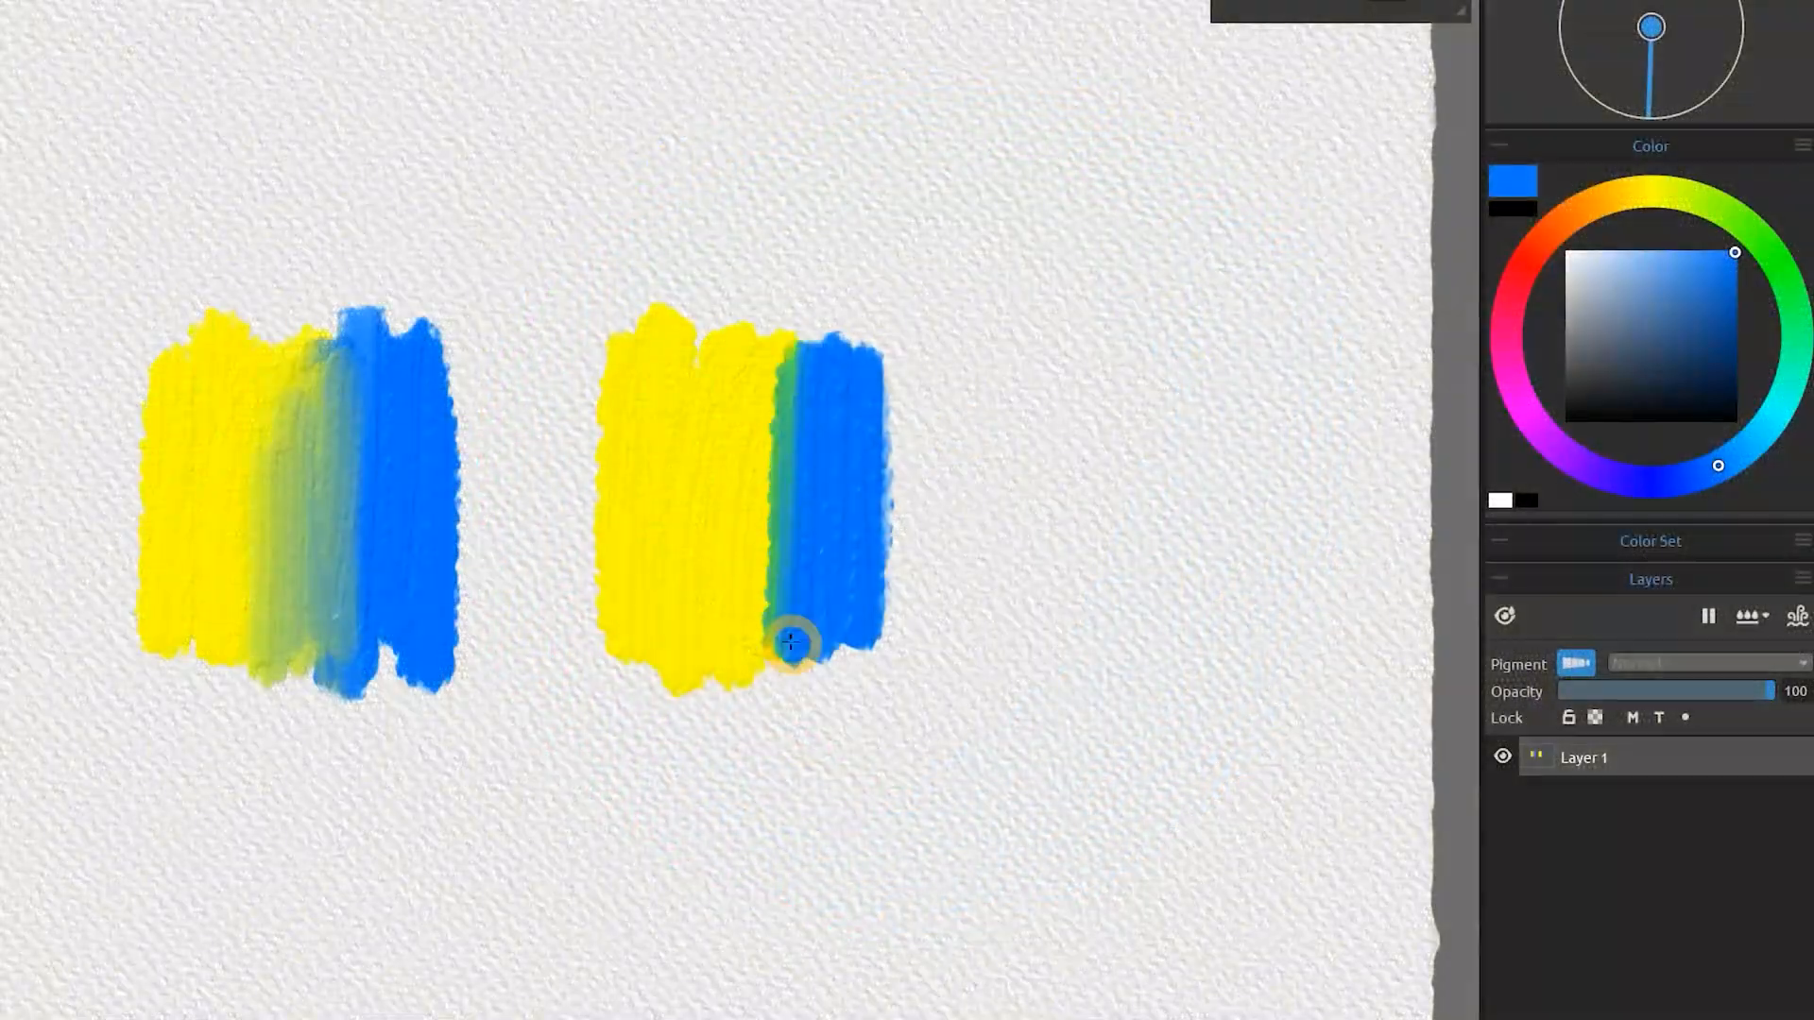
Blend blue into the yellow of the second swatch, sample yellow from the first swatch and paint with it
left_click_drag(797, 640, 690, 662)
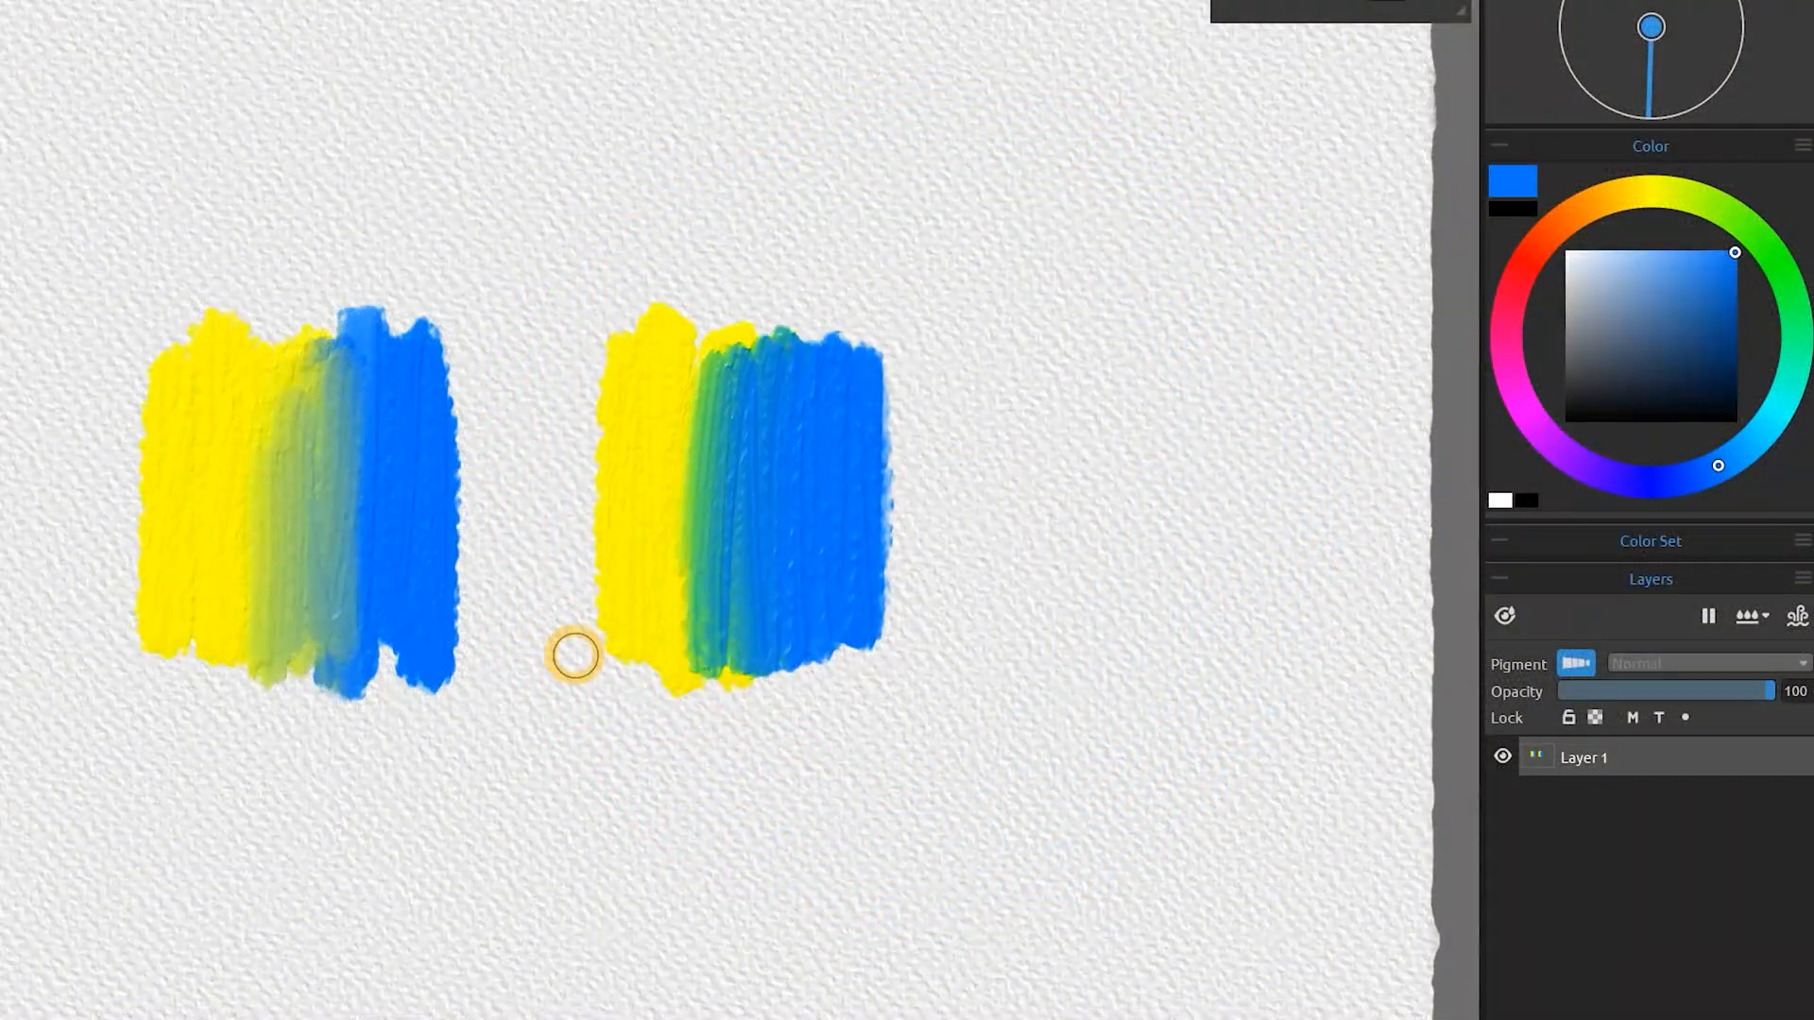
left_click(258, 499, "alt")
left_click_drag(258, 499, 699, 529)
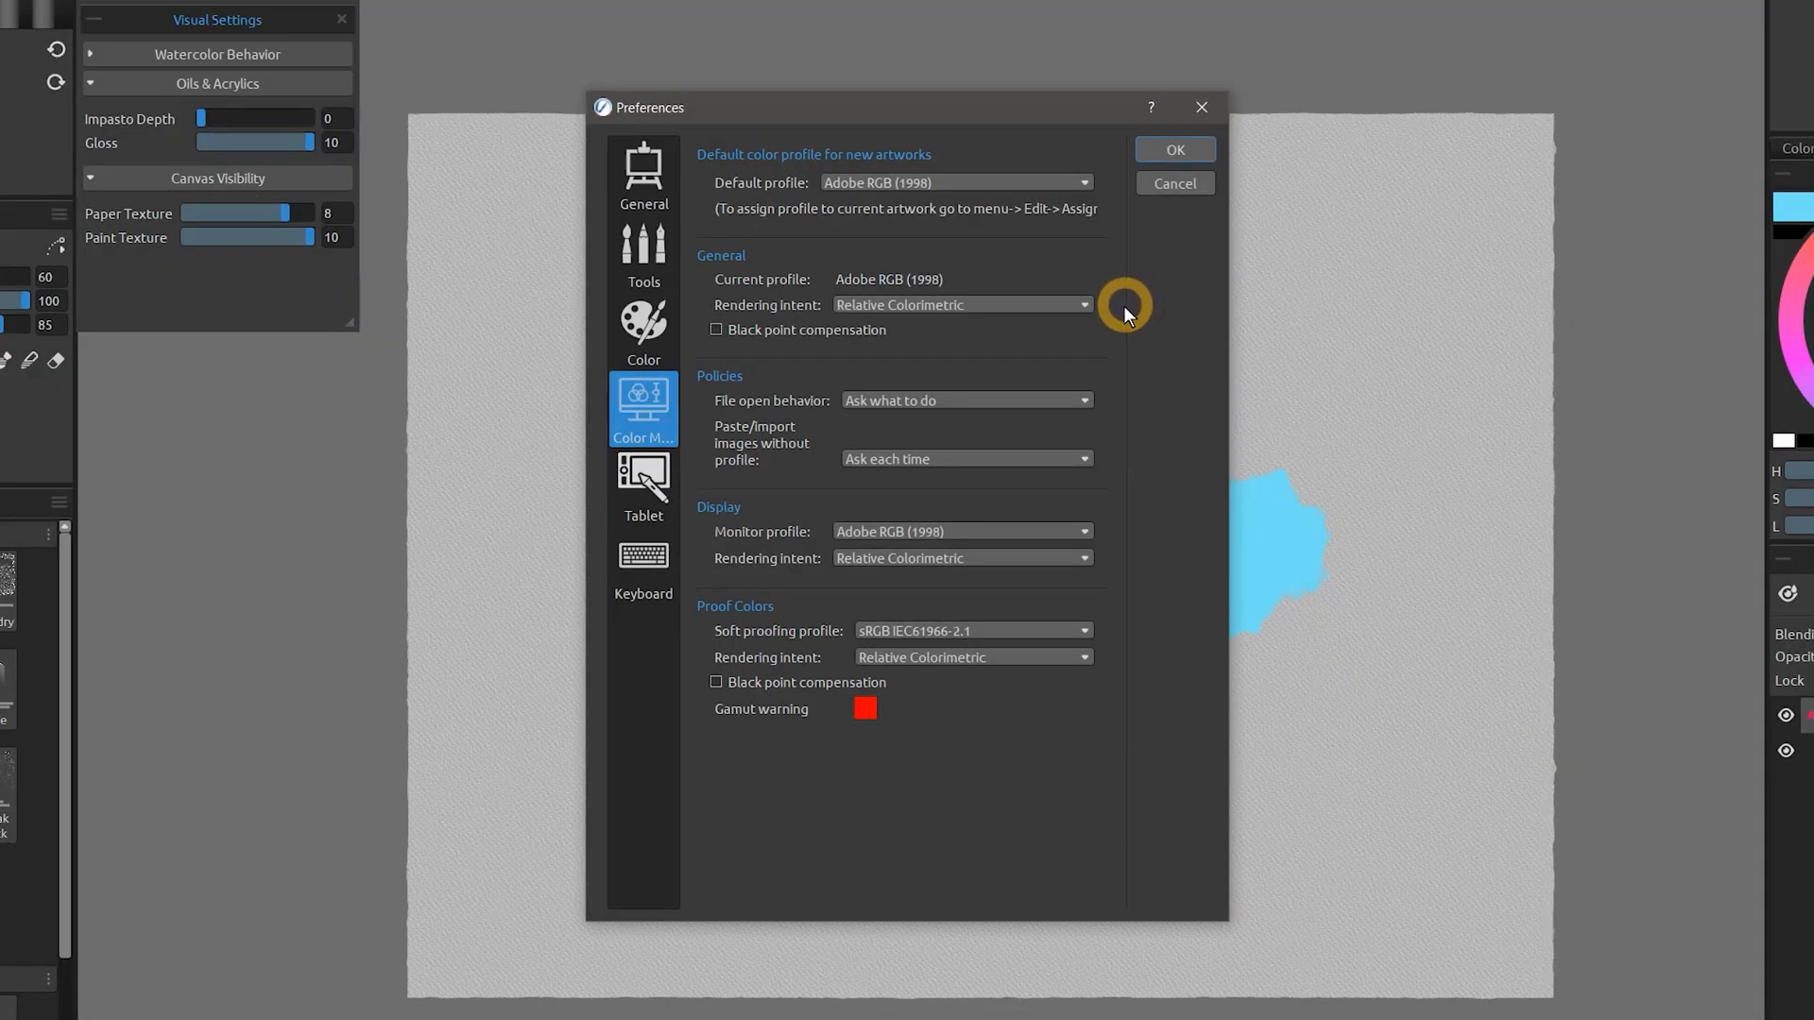
Choose U.S. Web Coated (SWOP) v2 as the soft proofing profile and turn on Proof Colors
left_click(1003, 631)
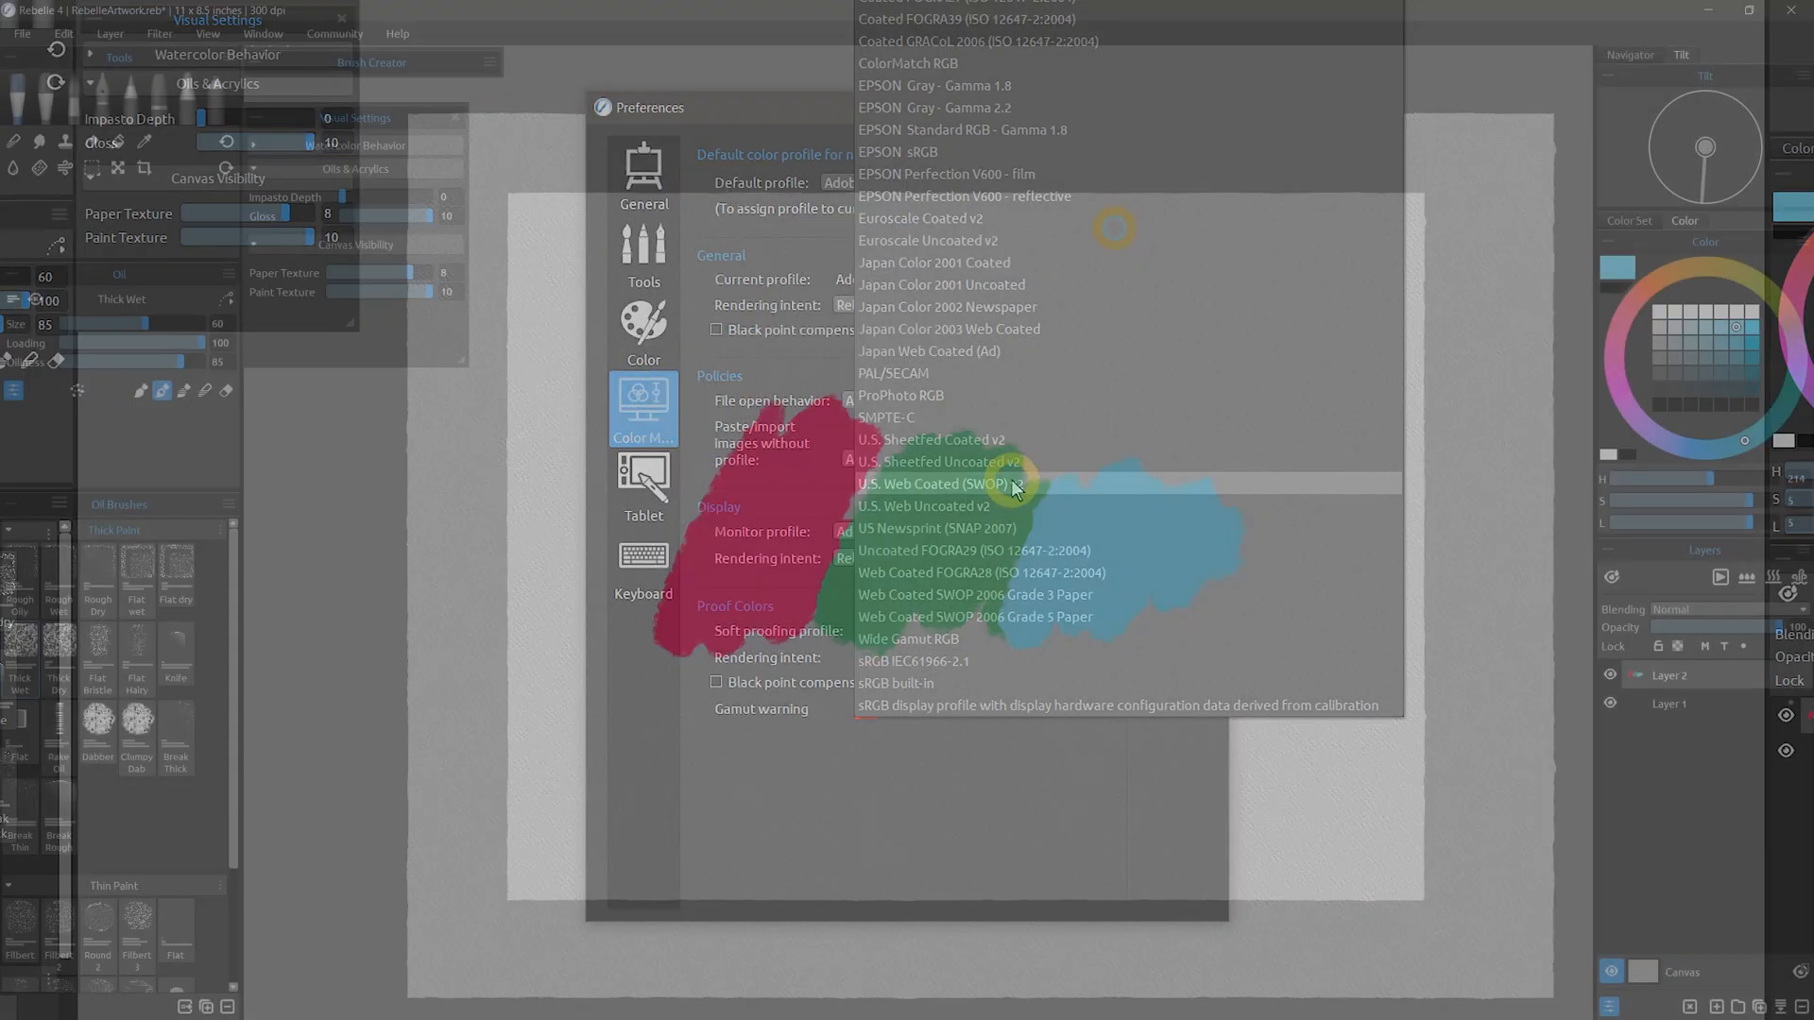
left_click(208, 33)
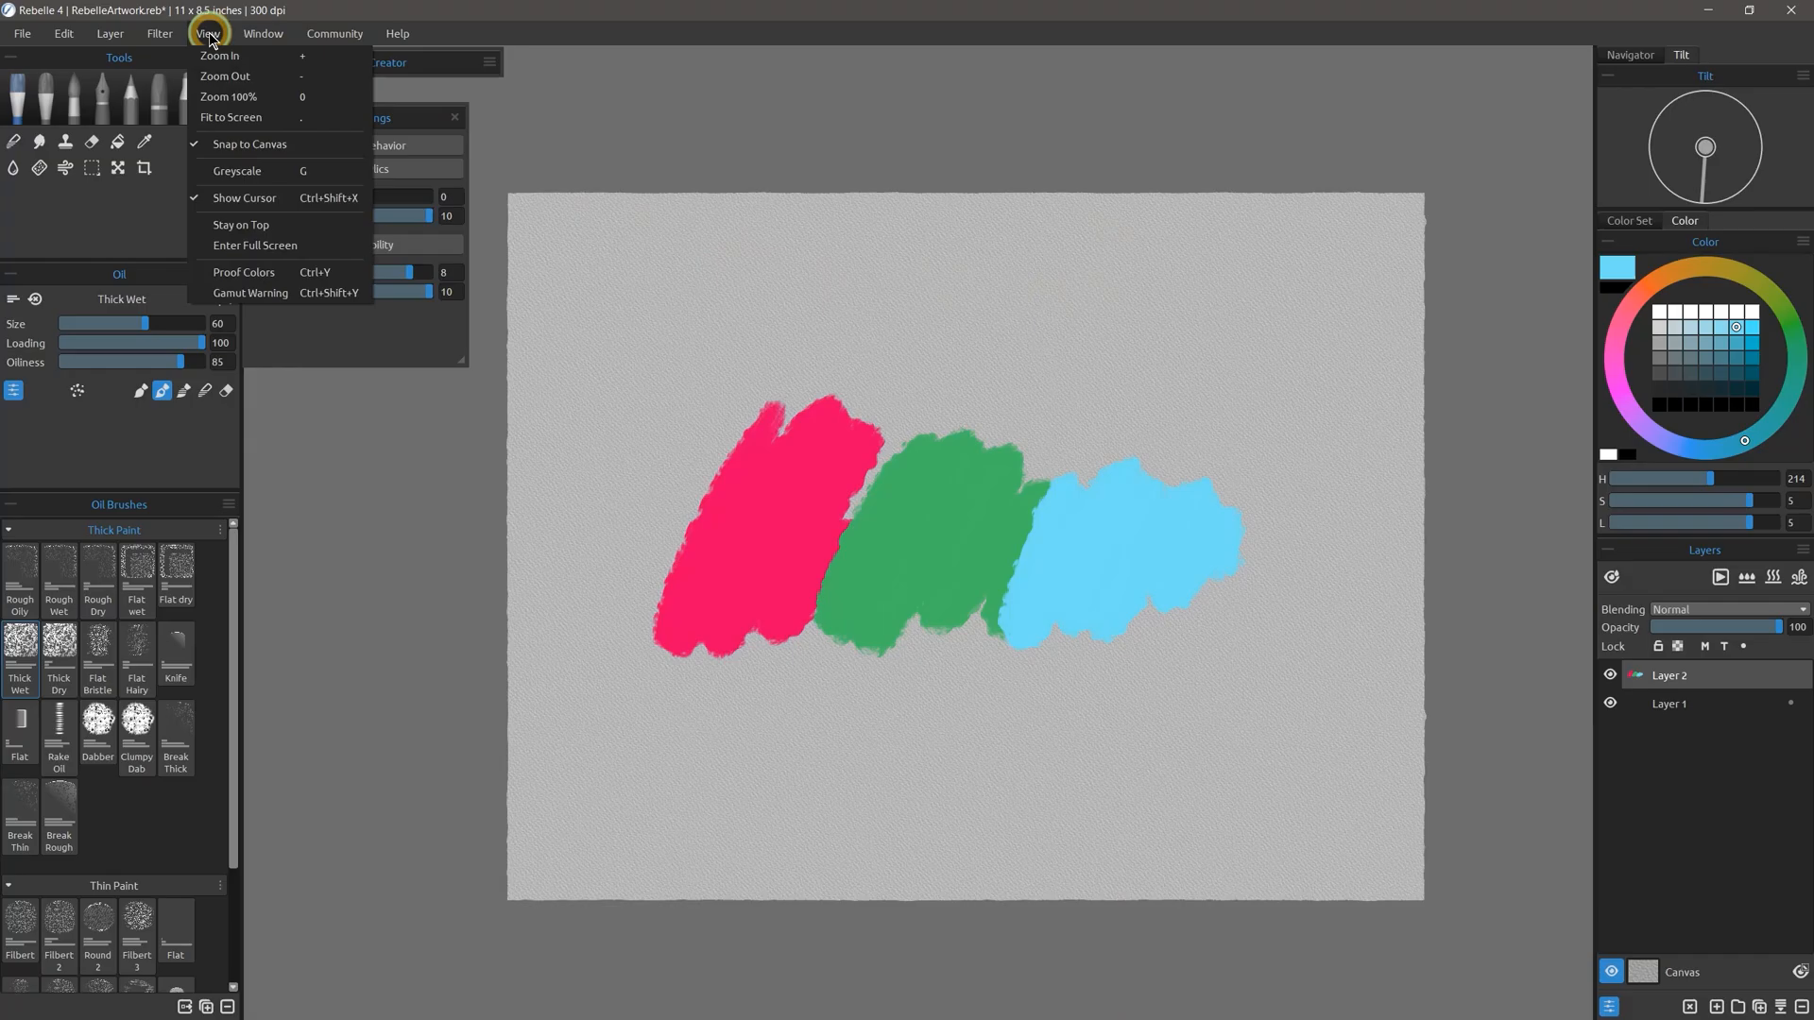
left_click(263, 272)
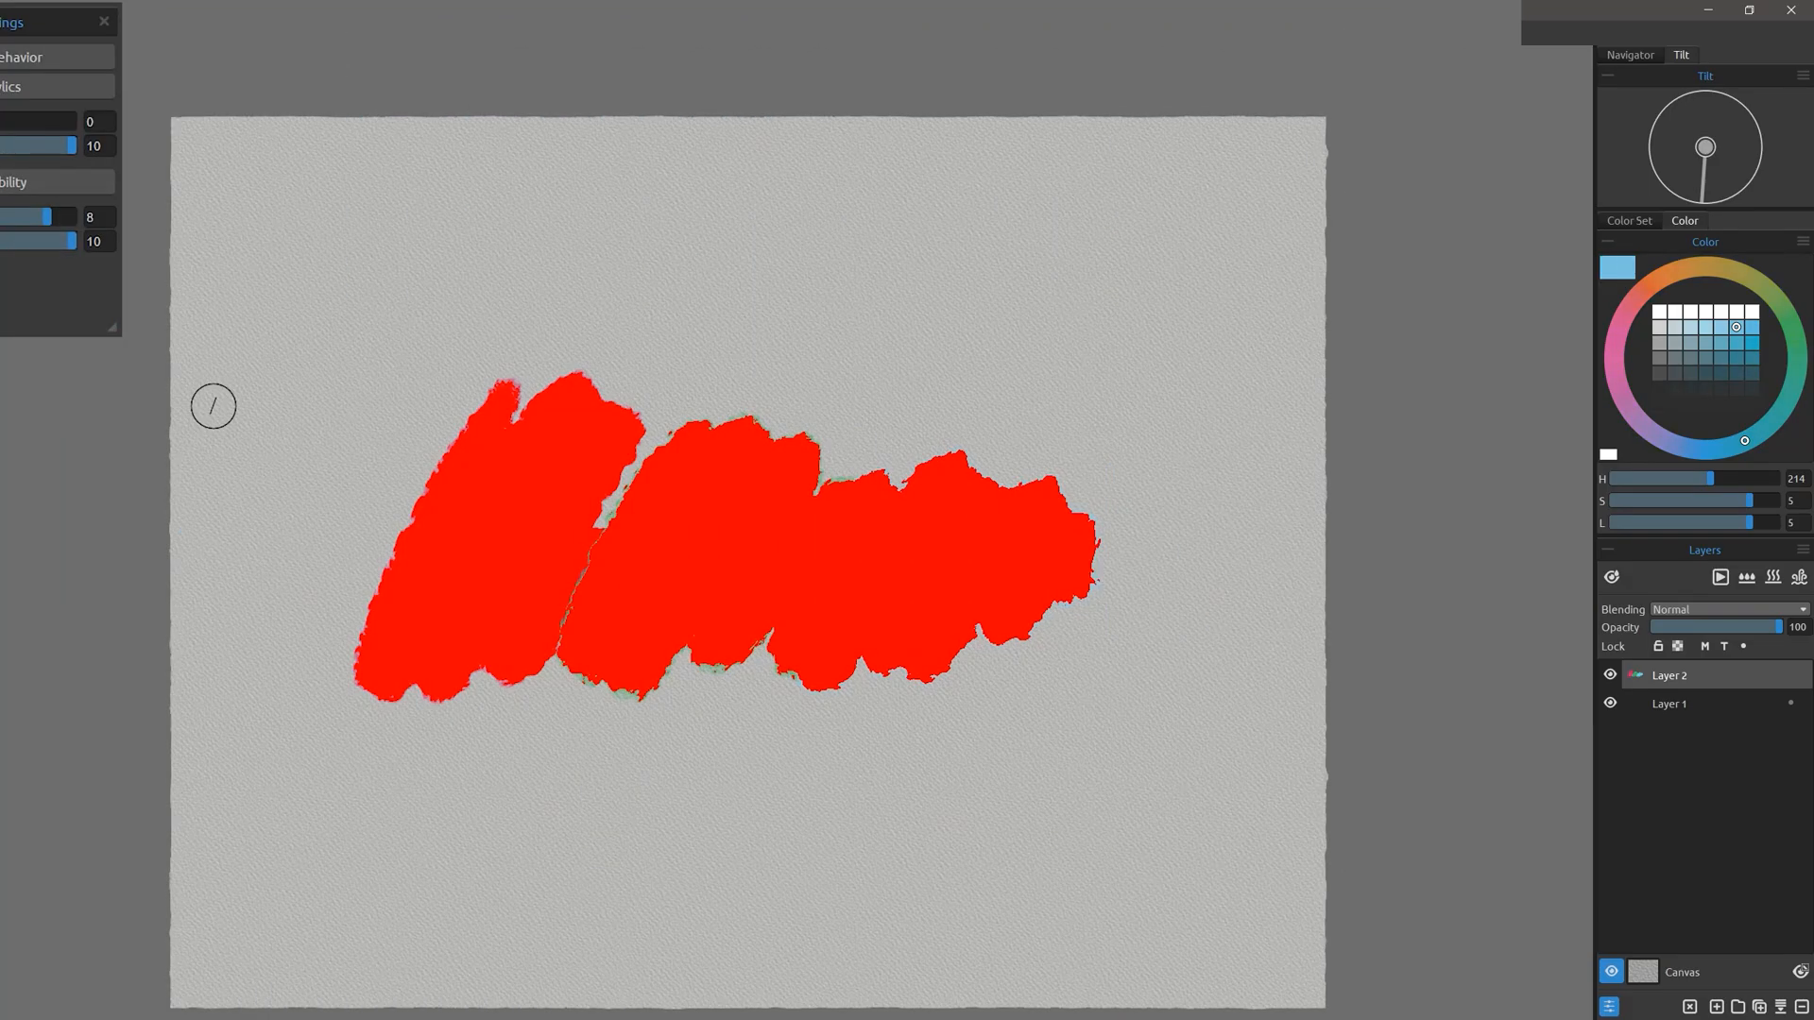
Pick greens and paint new strokes beside and above the blue patch to test them against the gamut warning
left_click(1736, 342)
mouse_move(1002, 400)
left_mouse_down()
mouse_move(1250, 386)
mouse_move(1300, 505)
left_mouse_up()
left_click_drag(1172, 505, 1141, 609)
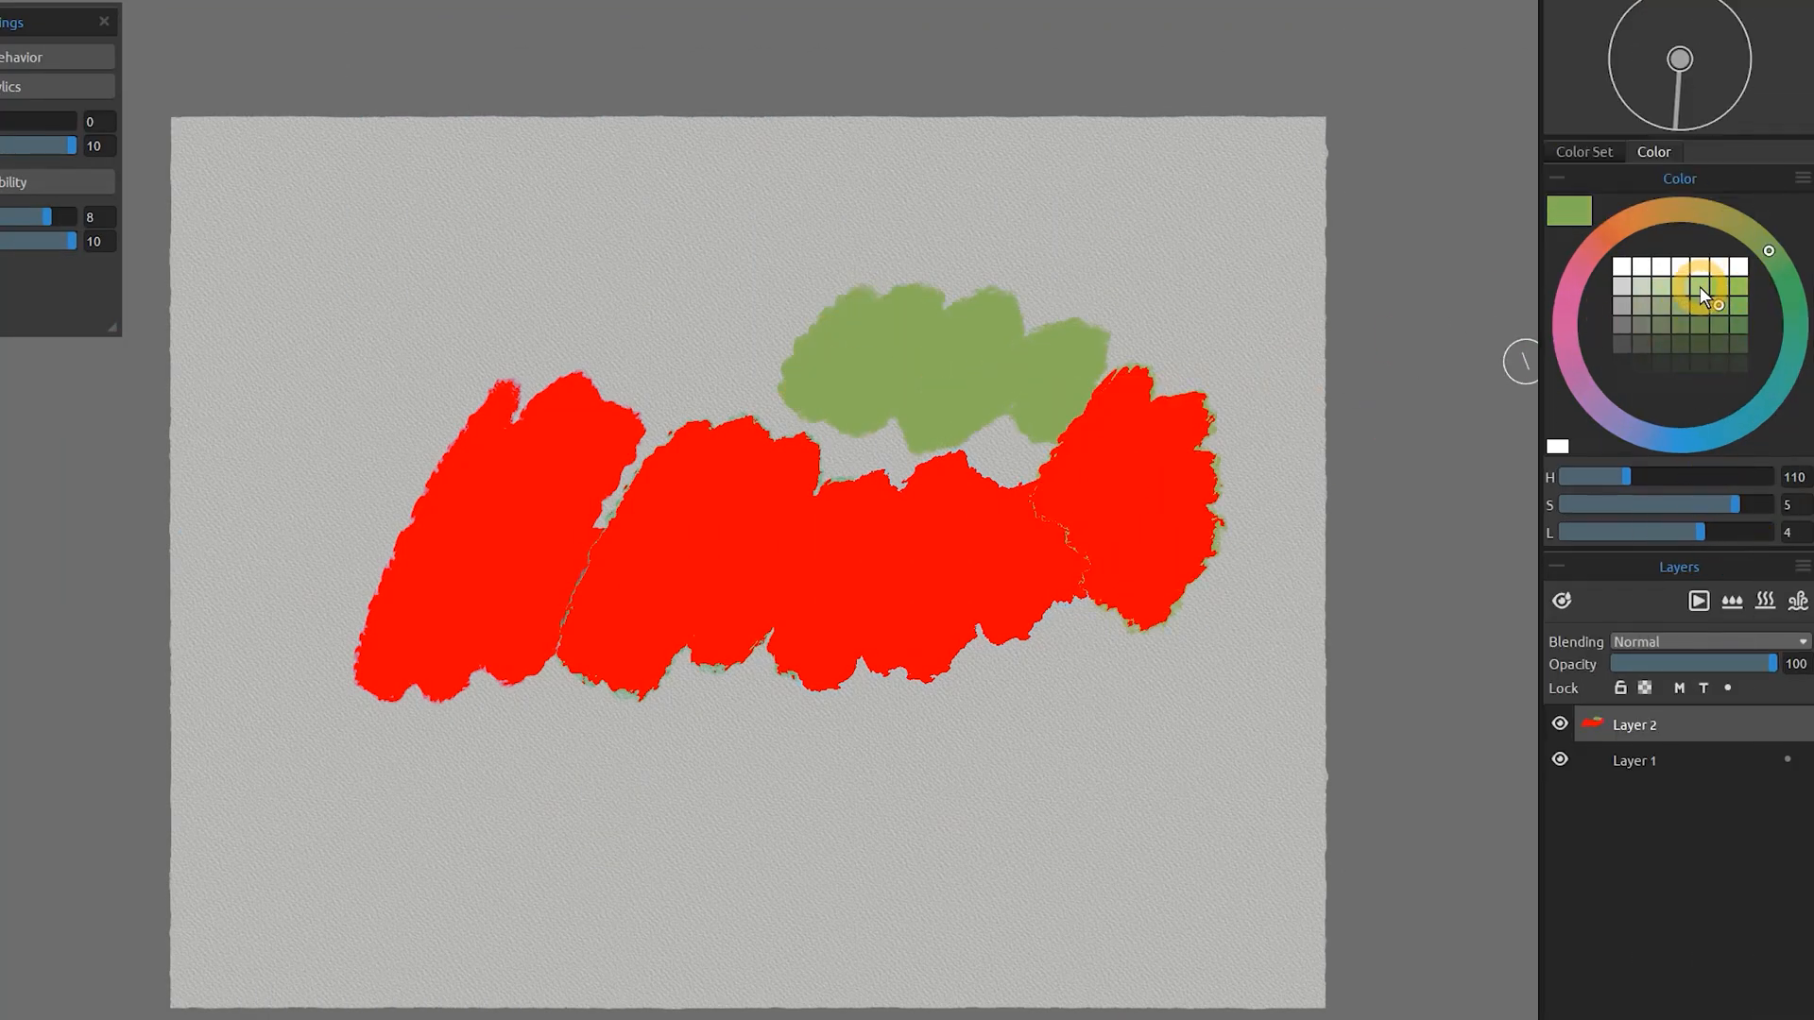
Pick lighter and more muted greens and paint additional strokes above the red-flagged area as a further gamut test
left_click(1698, 287)
mouse_move(1119, 364)
left_mouse_down()
mouse_move(1235, 439)
mouse_move(931, 304)
mouse_move(817, 326)
left_mouse_up()
left_click(1682, 285)
left_click(1680, 324)
left_click_drag(799, 260, 344, 416)
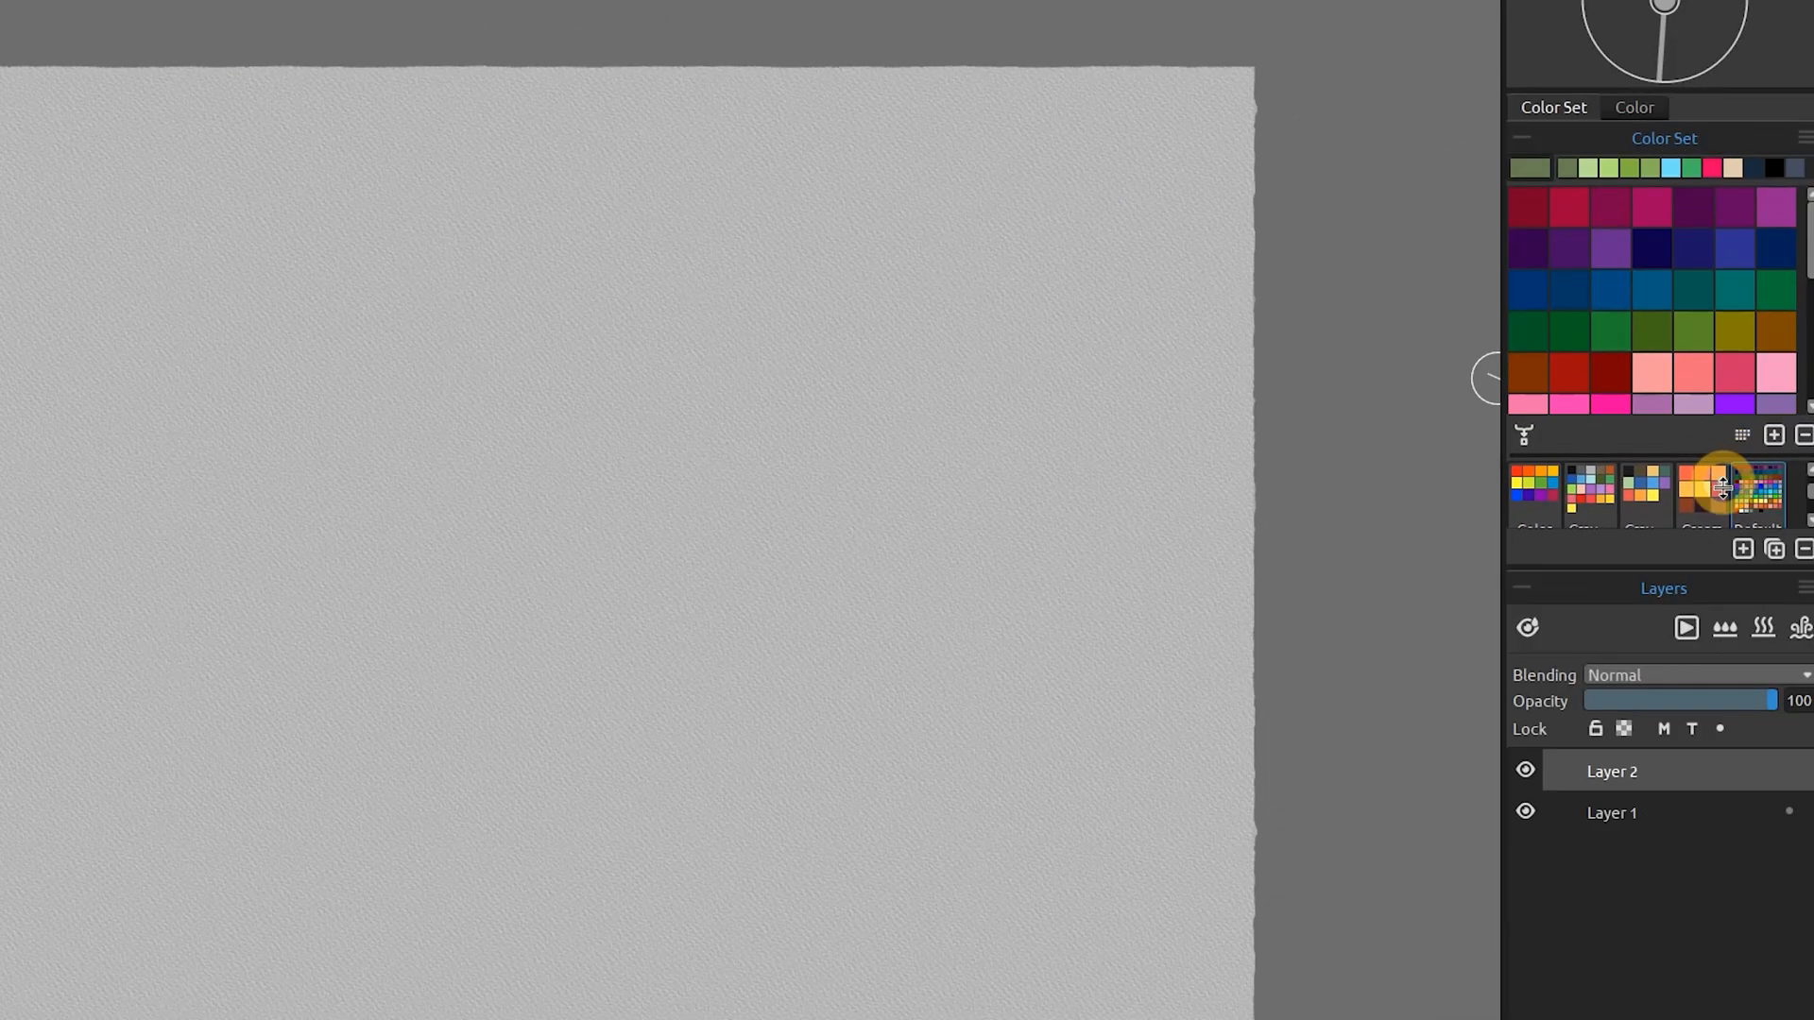
Enlarge the Color Set panel to show more swatches and color sets
left_click_drag(1729, 485, 1645, 832)
left_click(1742, 813)
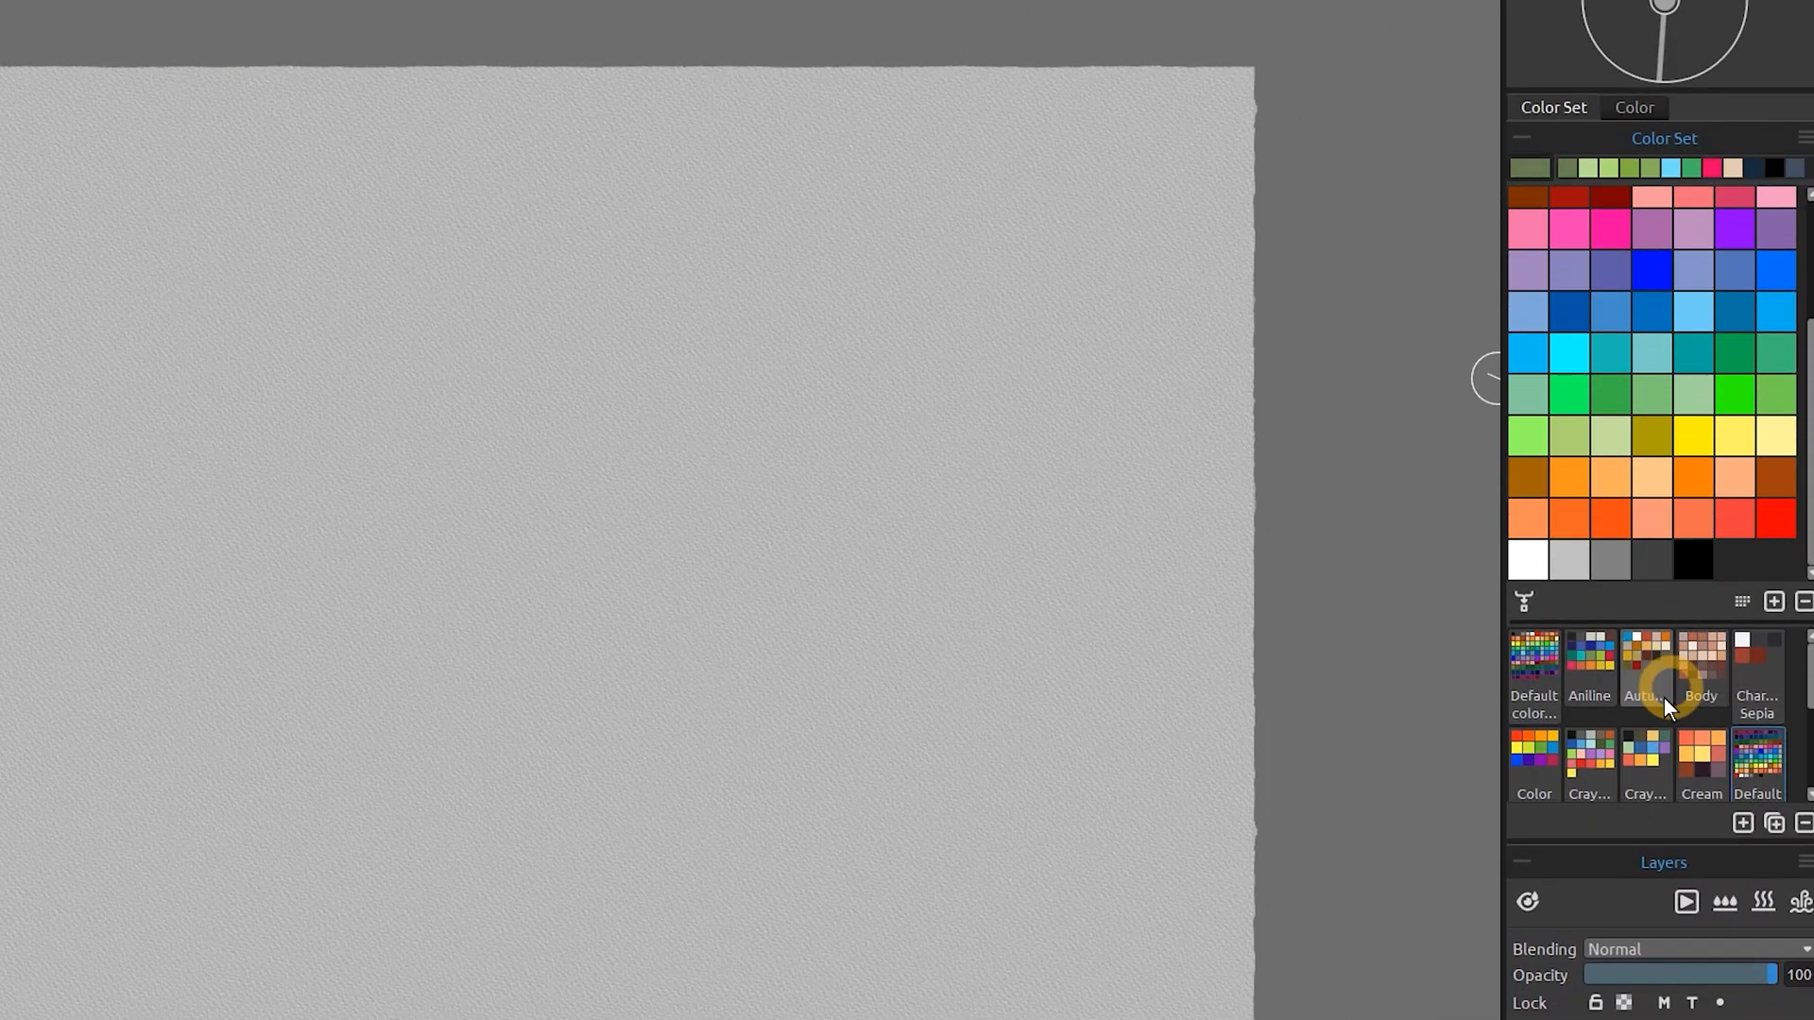
Paint adjoining vertical strokes in red, orange and yellow using swatches from the Default color set
left_click_drag(1003, 325, 996, 551)
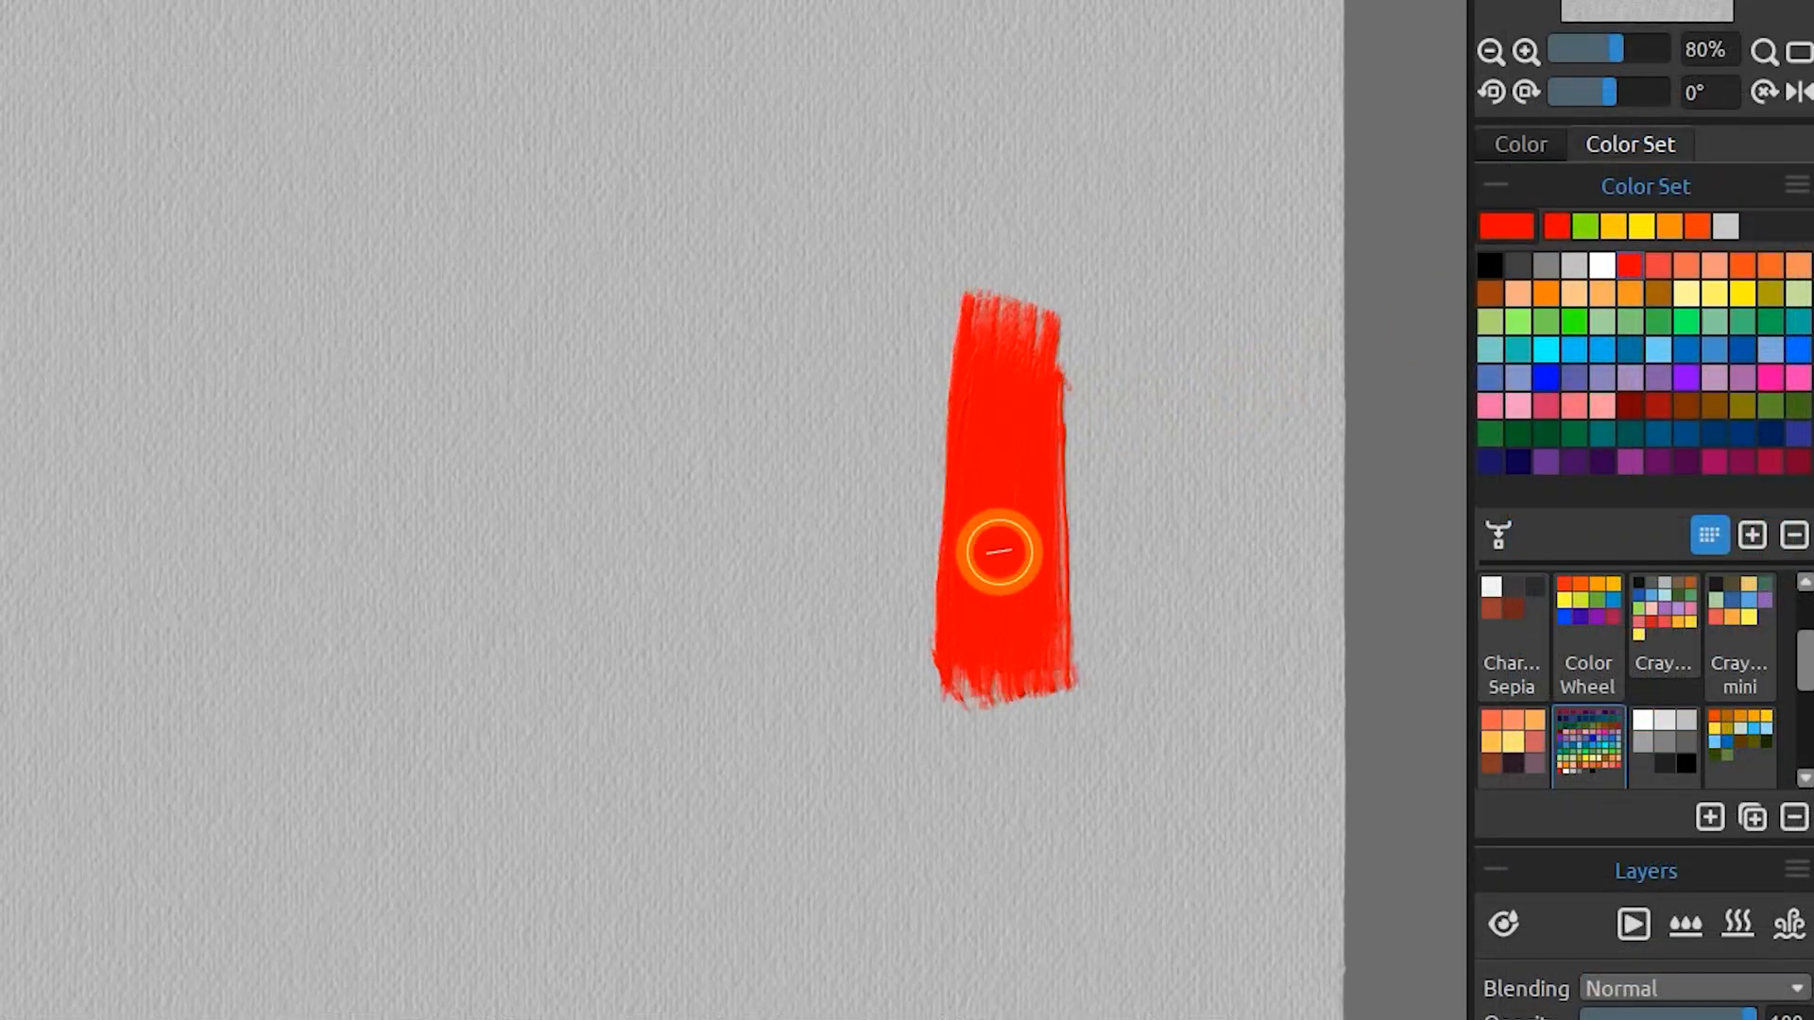
left_click(1744, 269)
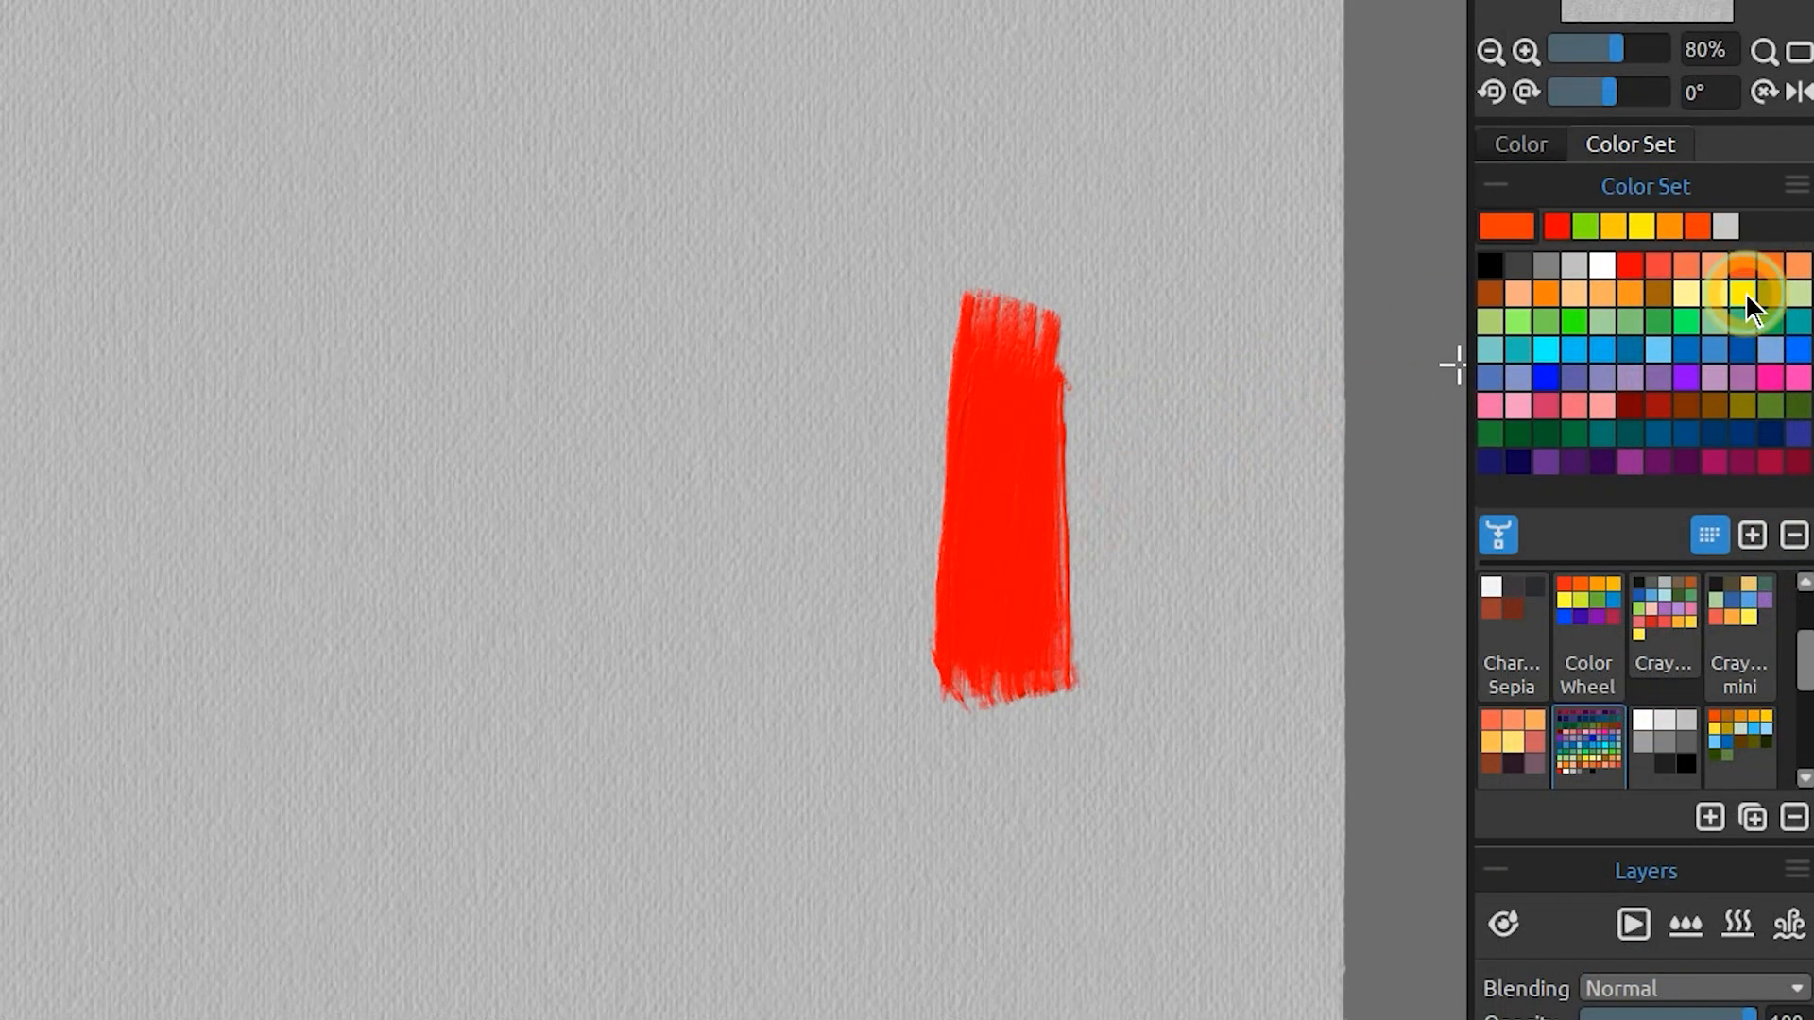
left_click_drag(1092, 326, 1096, 685)
left_click(1631, 294)
mouse_move(1193, 316)
left_mouse_down()
mouse_move(1167, 672)
mouse_move(1243, 611)
left_mouse_up()
left_click(1742, 292)
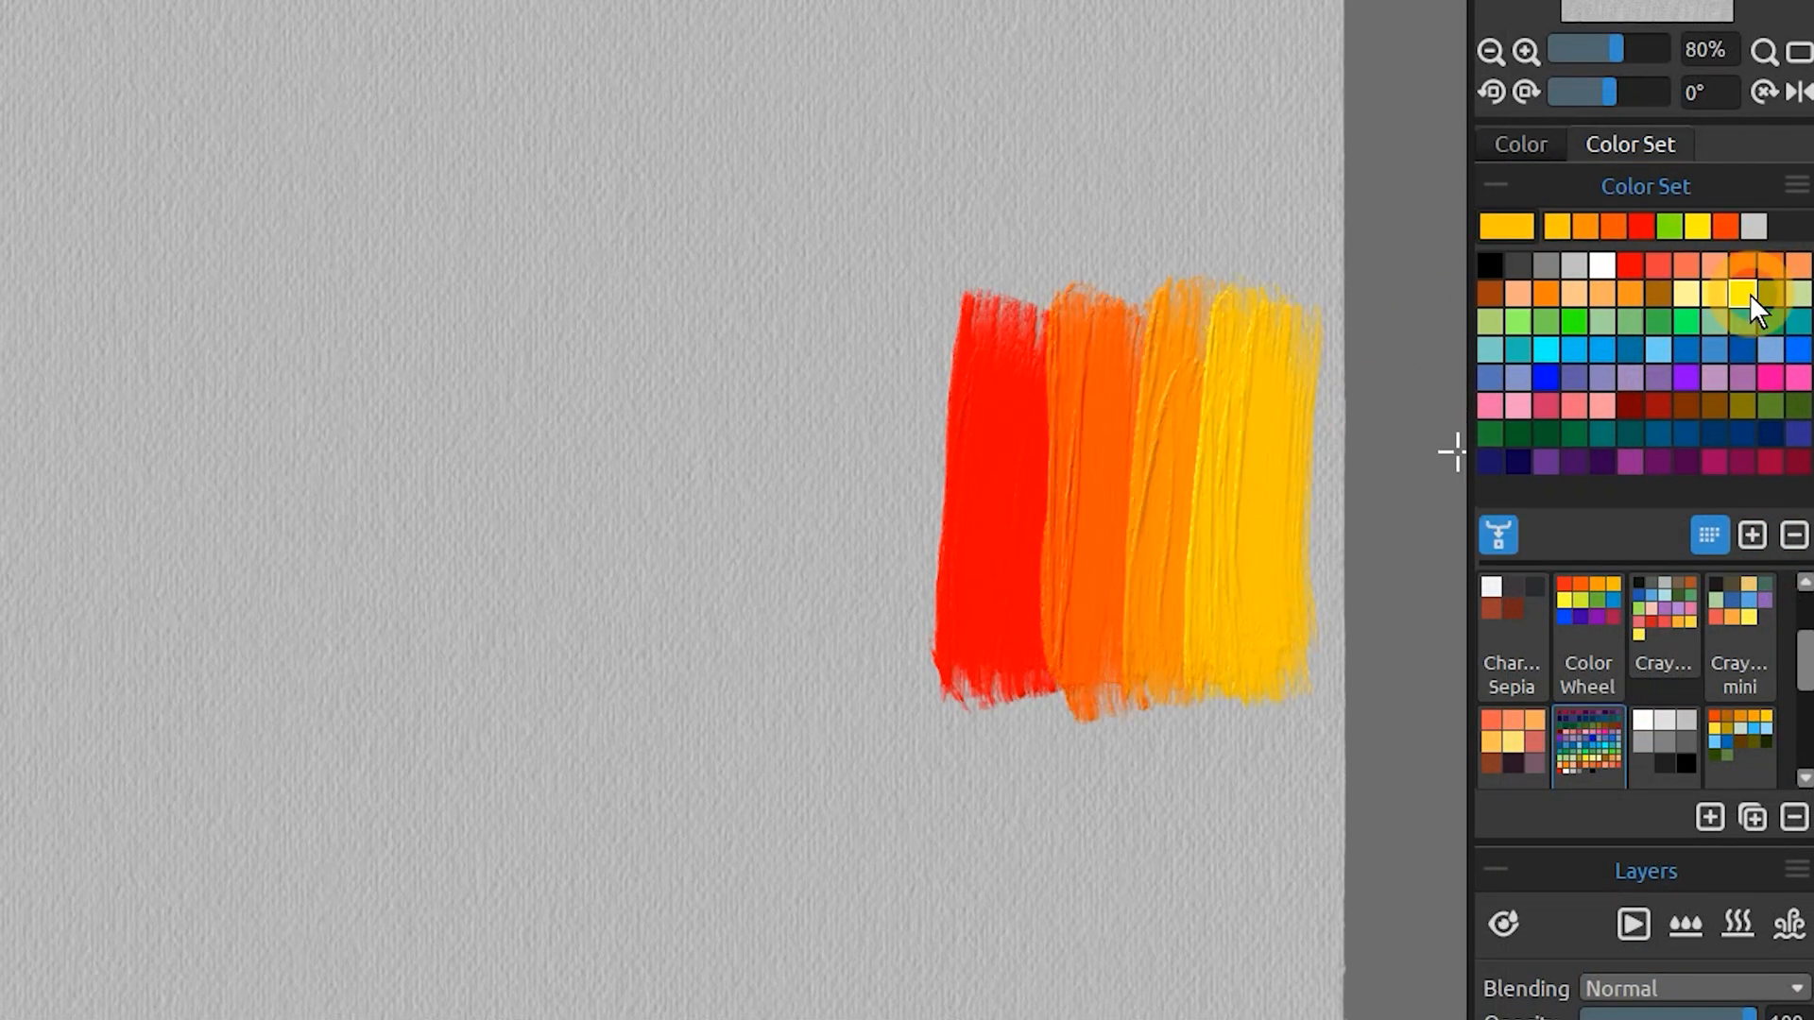
left_click_drag(1313, 300, 1302, 694)
Paint yellow, bright green and orange-red dabs over and around the dark green patch with the Dabber 3 brush
left_click(17, 427)
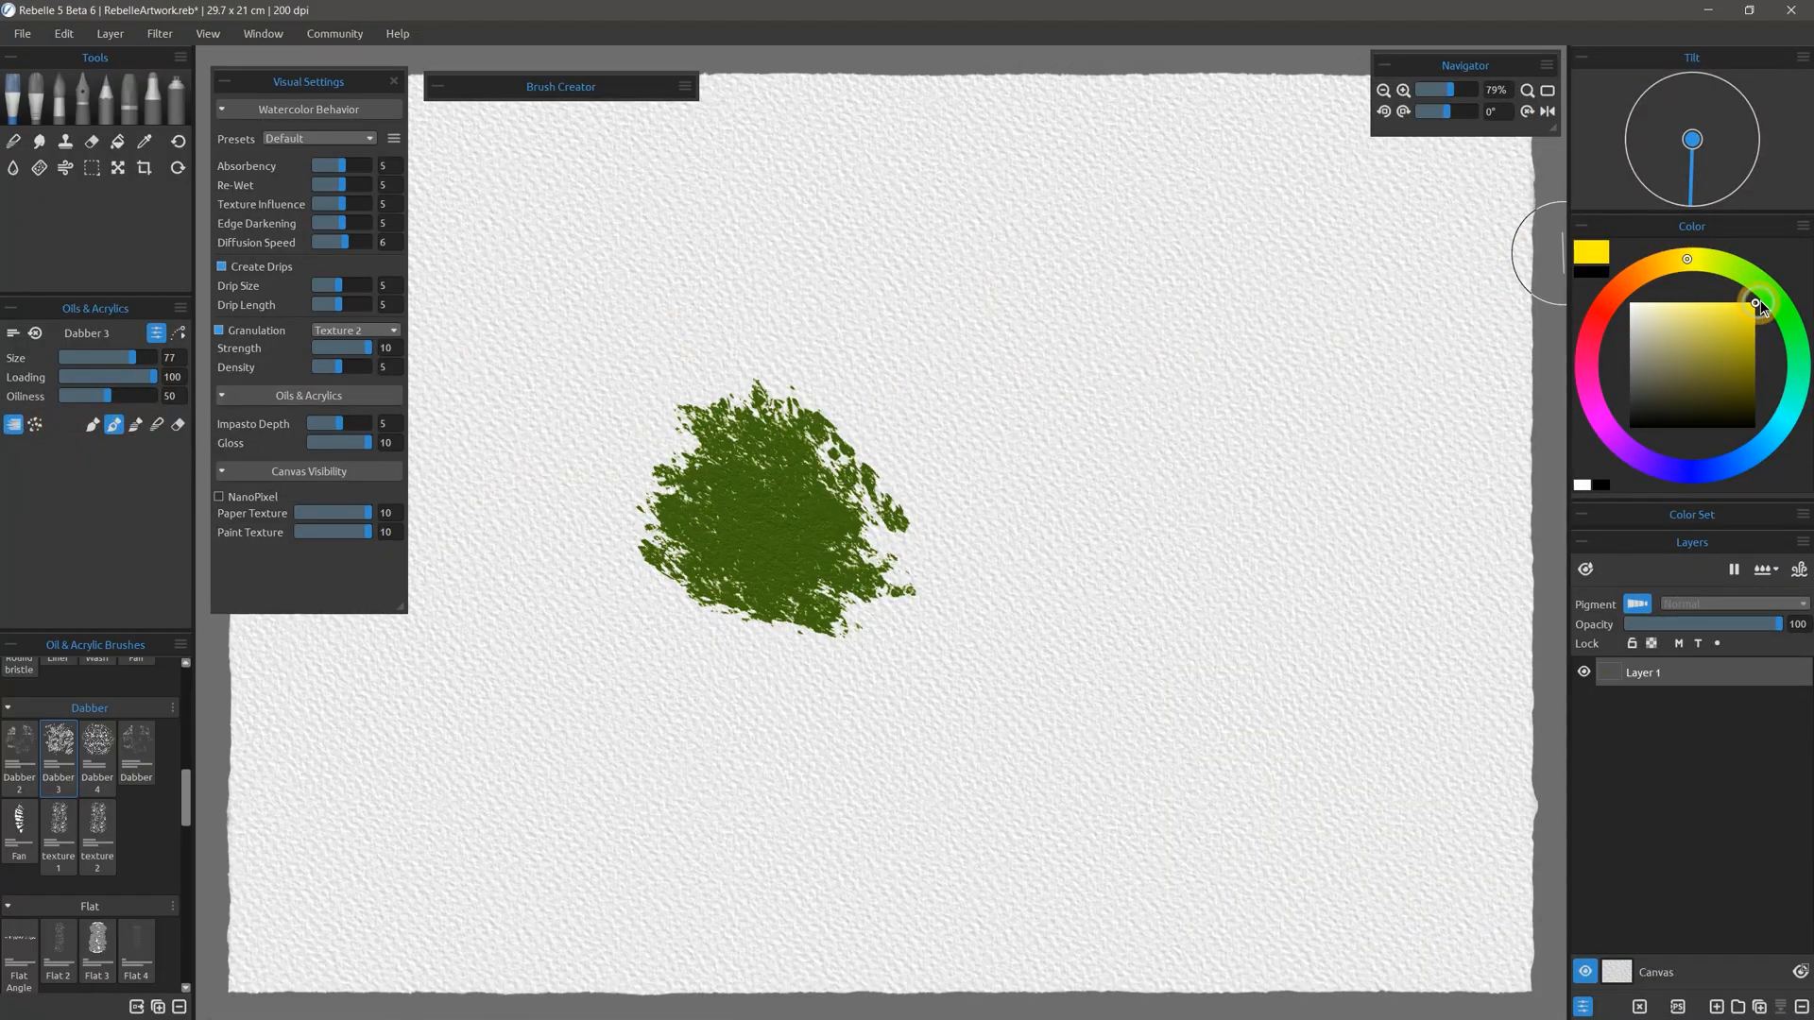
mouse_move(887, 417)
left_mouse_down()
mouse_move(901, 494)
mouse_move(857, 479)
mouse_move(797, 522)
left_mouse_up()
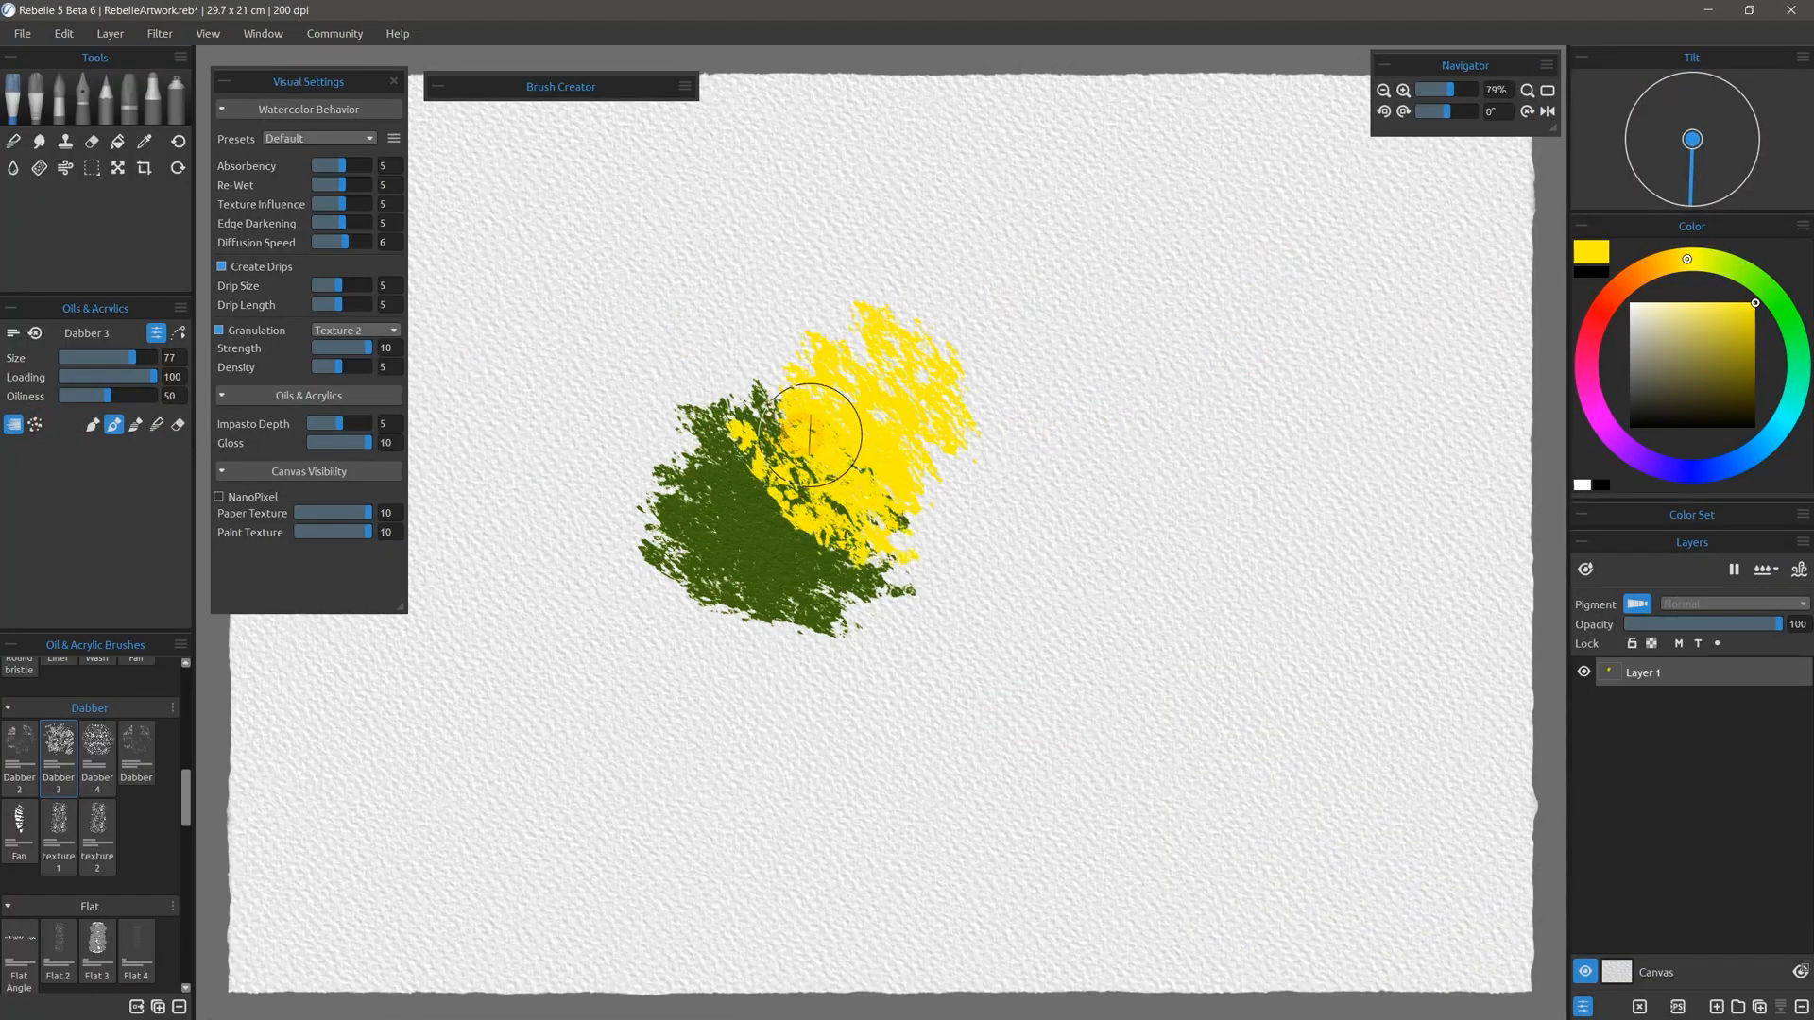
left_click(1781, 308)
mouse_move(1002, 453)
left_mouse_down()
mouse_move(924, 587)
mouse_move(920, 672)
mouse_move(1068, 640)
left_mouse_up()
left_click(1612, 295)
mouse_move(1153, 416)
left_mouse_down()
mouse_move(1072, 479)
mouse_move(1077, 541)
mouse_move(996, 571)
mouse_move(911, 761)
mouse_move(689, 675)
left_mouse_up()
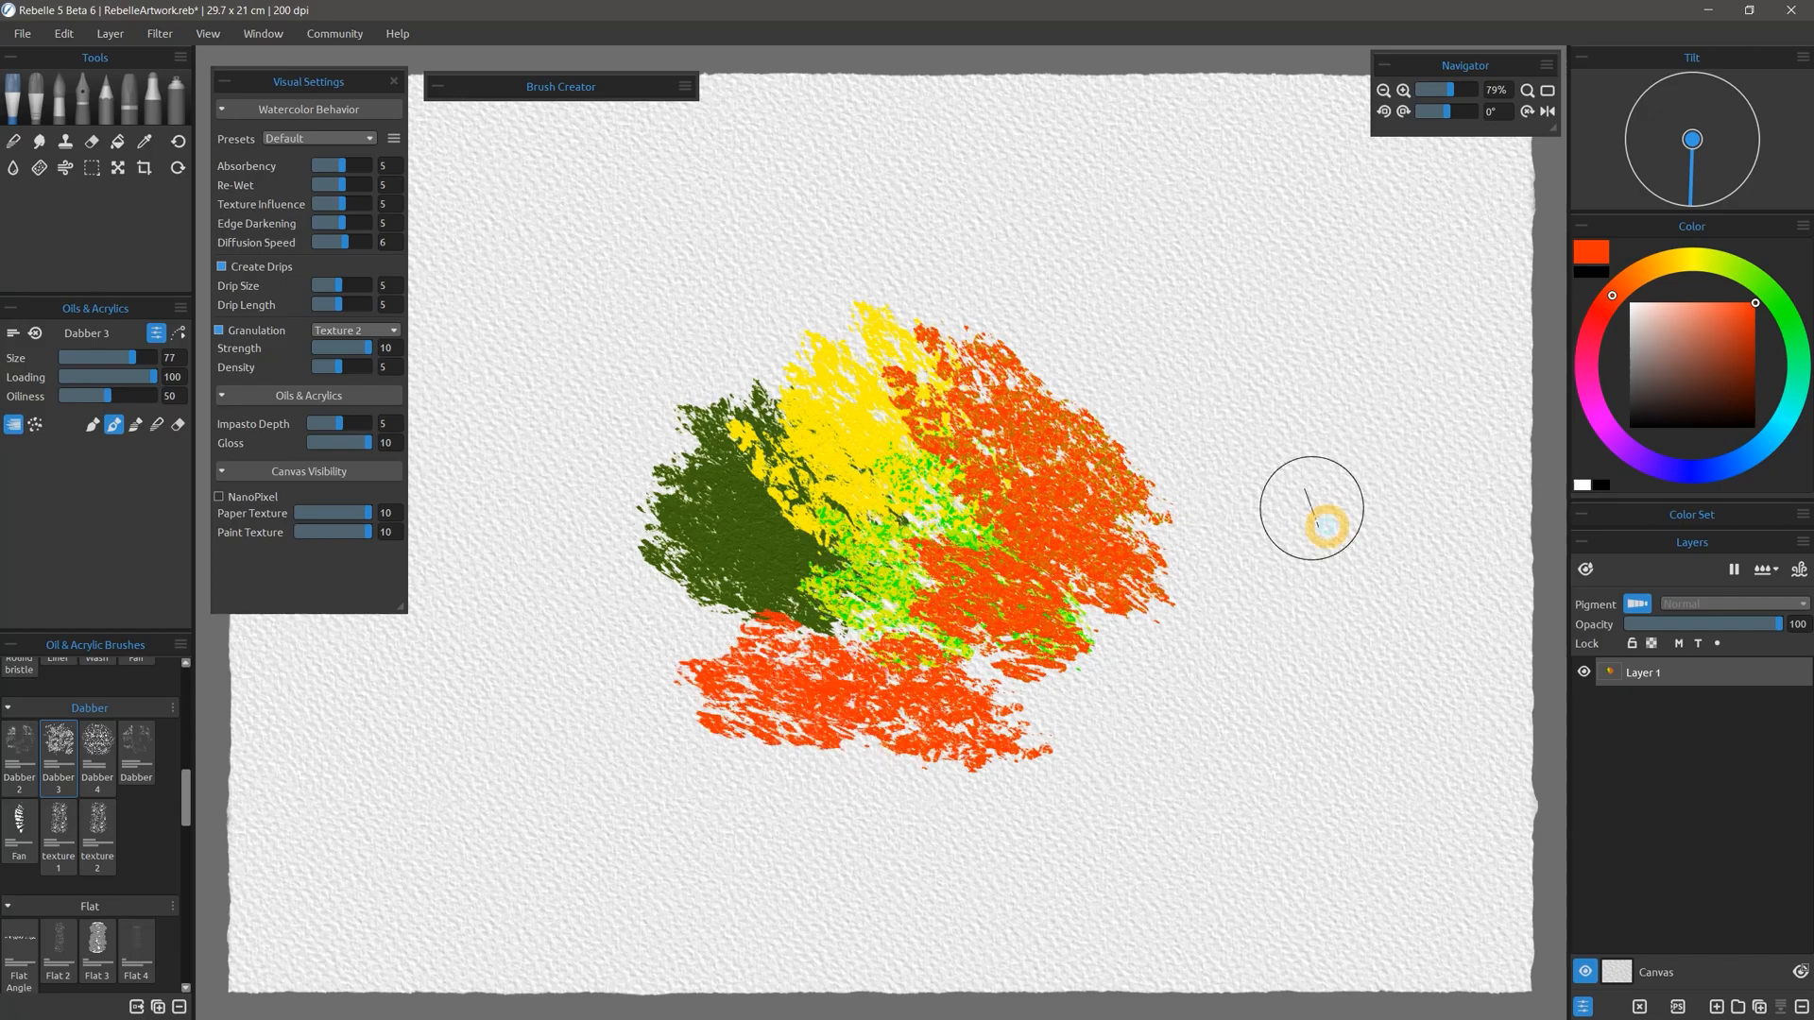
Add dark brown dabs along the lower edge of the painting and rust brown dabs beside the orange area
left_click(1695, 397)
mouse_move(1162, 651)
left_mouse_down()
mouse_move(1020, 737)
mouse_move(986, 715)
mouse_move(1068, 671)
left_mouse_up()
left_click(1721, 349)
left_click_drag(1148, 515, 1110, 614)
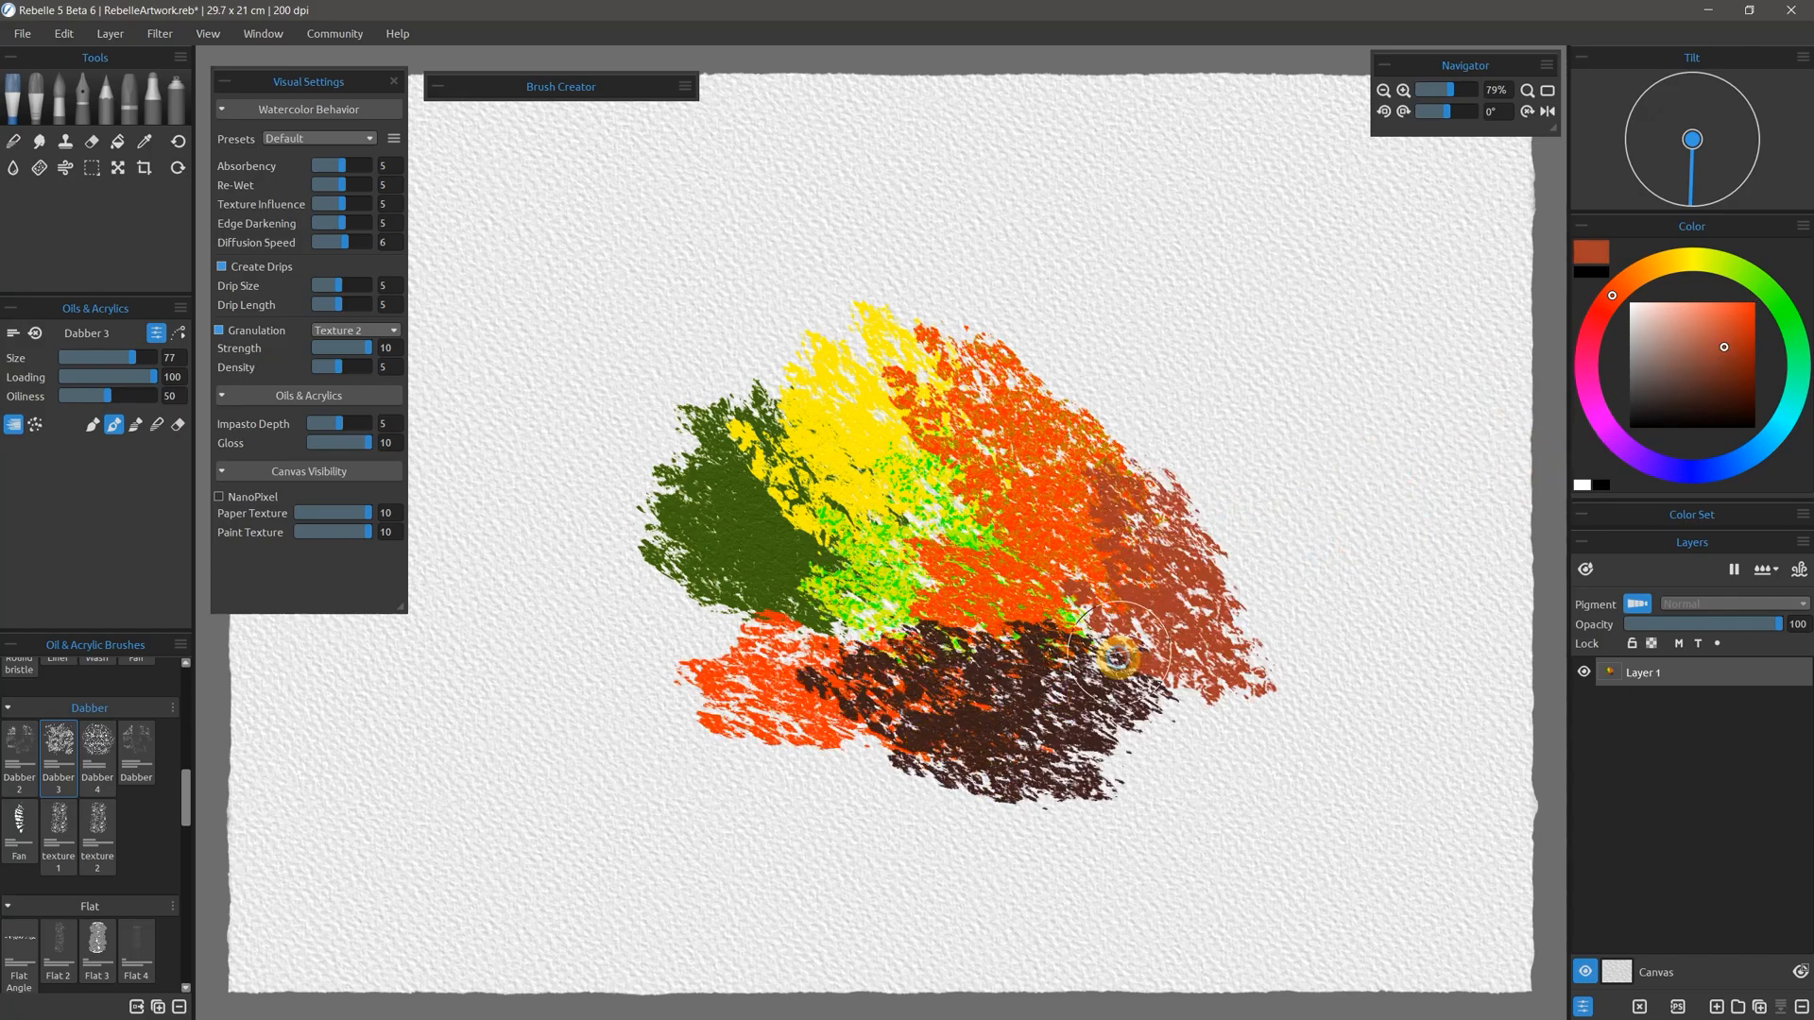
Sample colors directly from the painted dabs and paint further overlapping strokes with each sampled color
left_click(884, 438, "alt")
left_click_drag(1020, 317, 1187, 444)
left_click(763, 537, "alt")
mouse_move(1219, 255)
left_mouse_down()
mouse_move(1195, 425)
mouse_move(1214, 484)
left_mouse_up()
left_click(1045, 510, "alt")
mouse_move(755, 489)
left_mouse_down()
mouse_move(693, 550)
mouse_move(694, 600)
left_mouse_up()
left_click(810, 425, "alt")
mouse_move(736, 364)
left_mouse_down()
mouse_move(680, 524)
mouse_move(818, 510)
left_mouse_up()
left_click(830, 313, "alt")
left_click(695, 571, "alt")
mouse_move(648, 453)
left_mouse_down()
mouse_move(824, 367)
mouse_move(864, 541)
left_mouse_up()
left_click(880, 663, "alt")
left_click_drag(820, 328, 893, 624)
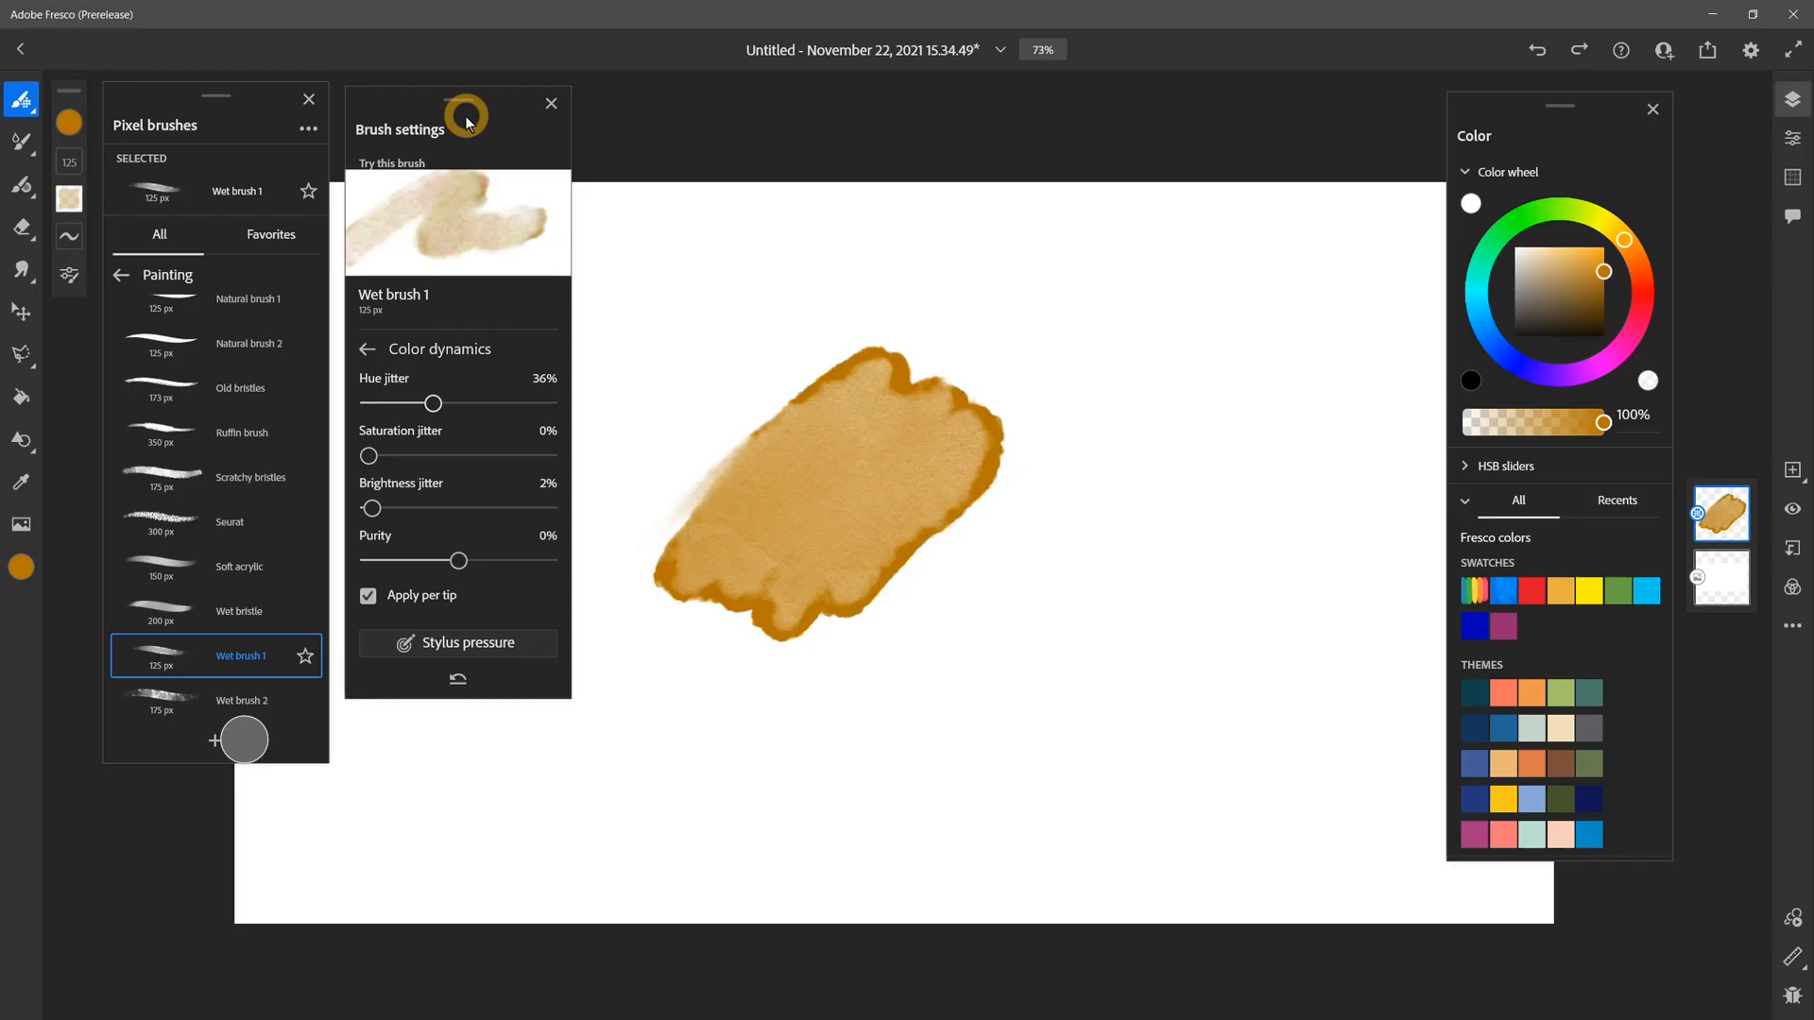
Switch to Adobe Fresco and paint Wet brush 1 strokes with 36% hue jitter, both with and without Apply per tip
mouse_move(961, 501)
left_mouse_down()
mouse_move(1003, 529)
mouse_move(1002, 579)
mouse_move(1039, 449)
mouse_move(1098, 451)
mouse_move(1133, 510)
mouse_move(1181, 534)
left_mouse_up()
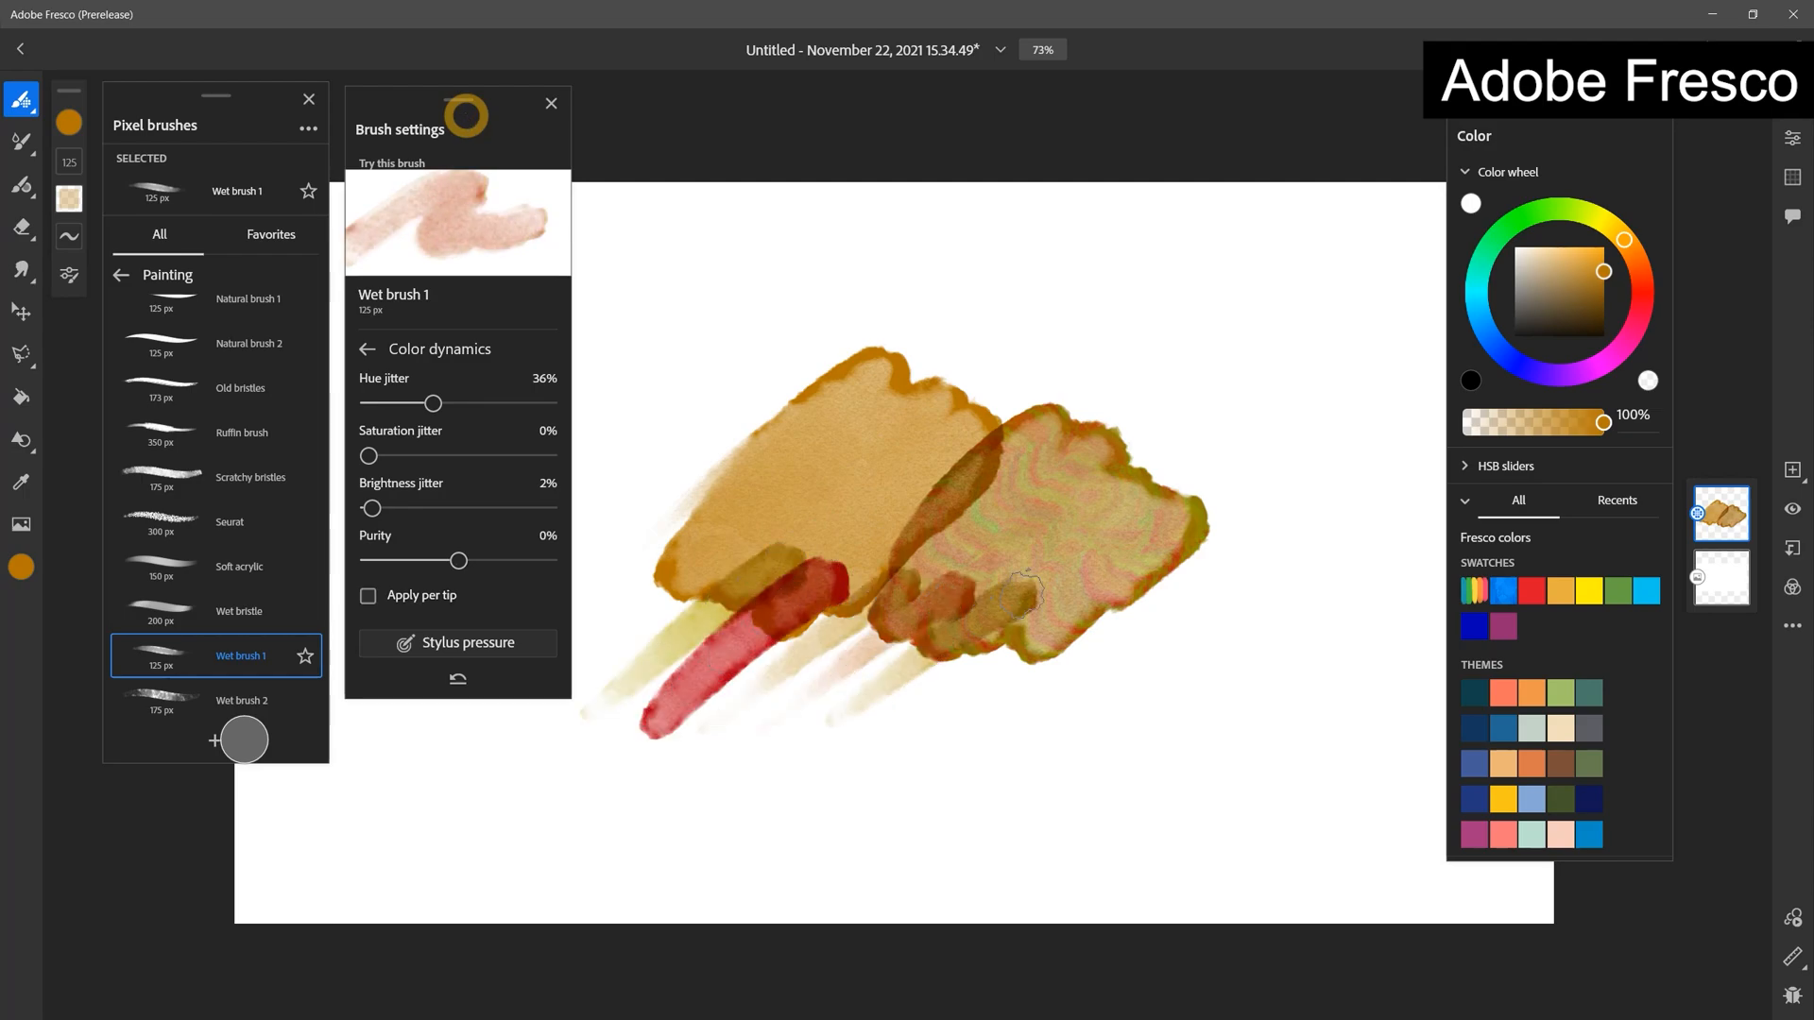
mouse_move(1044, 694)
left_mouse_down()
mouse_move(1107, 707)
mouse_move(1219, 676)
left_mouse_up()
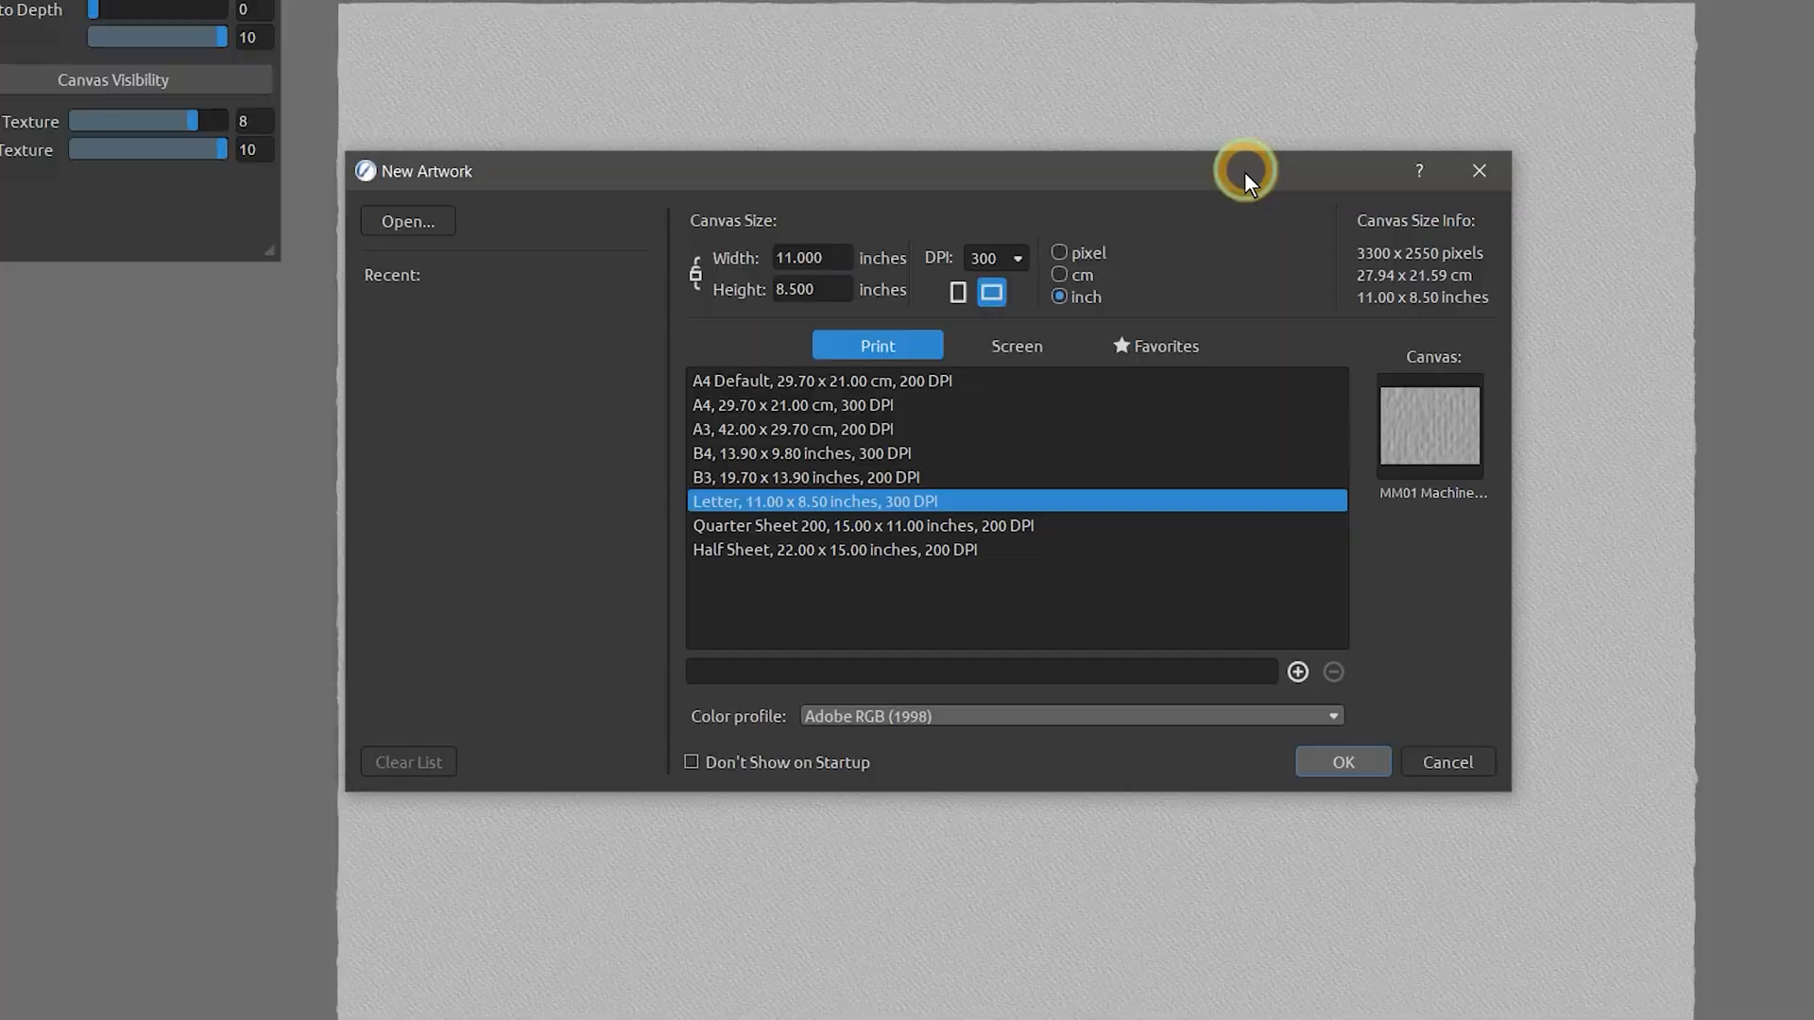
Look through the Screen, Favorites and Print canvas presets and the color profile choices for new artwork
left_click(1020, 348)
left_click(1164, 351)
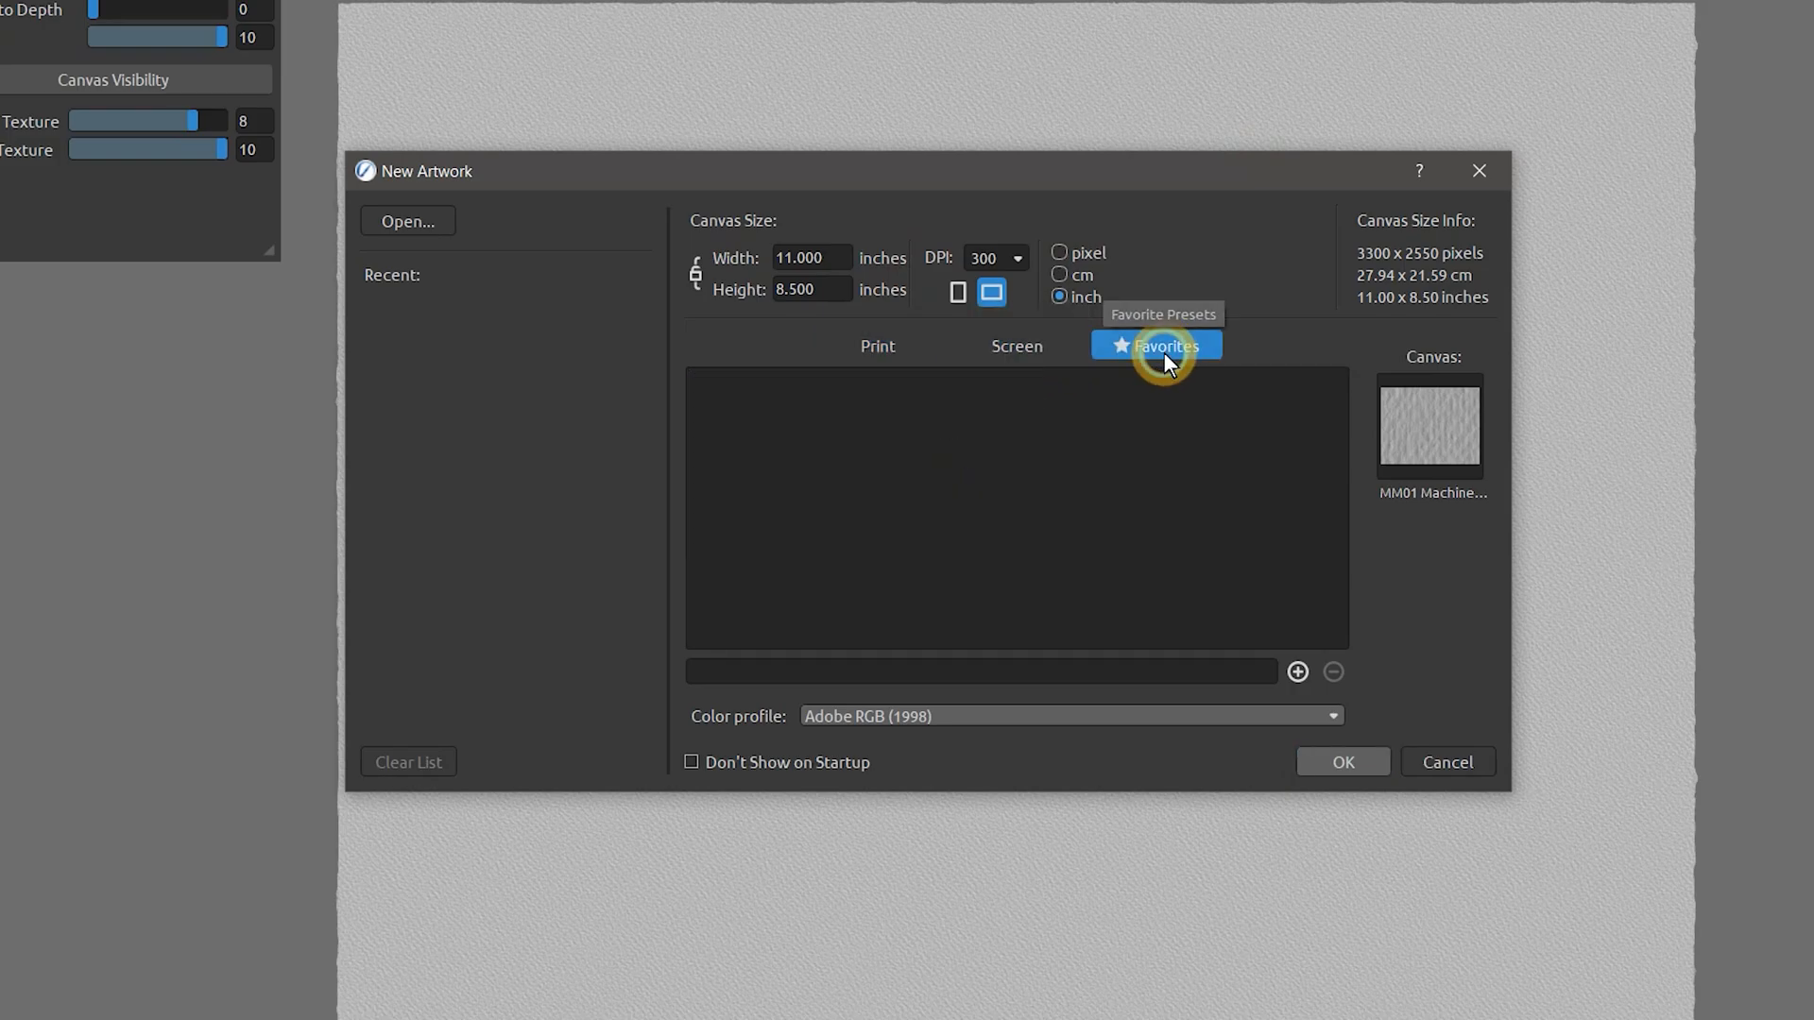
left_click(874, 348)
left_click(1008, 718)
left_click(1387, 626)
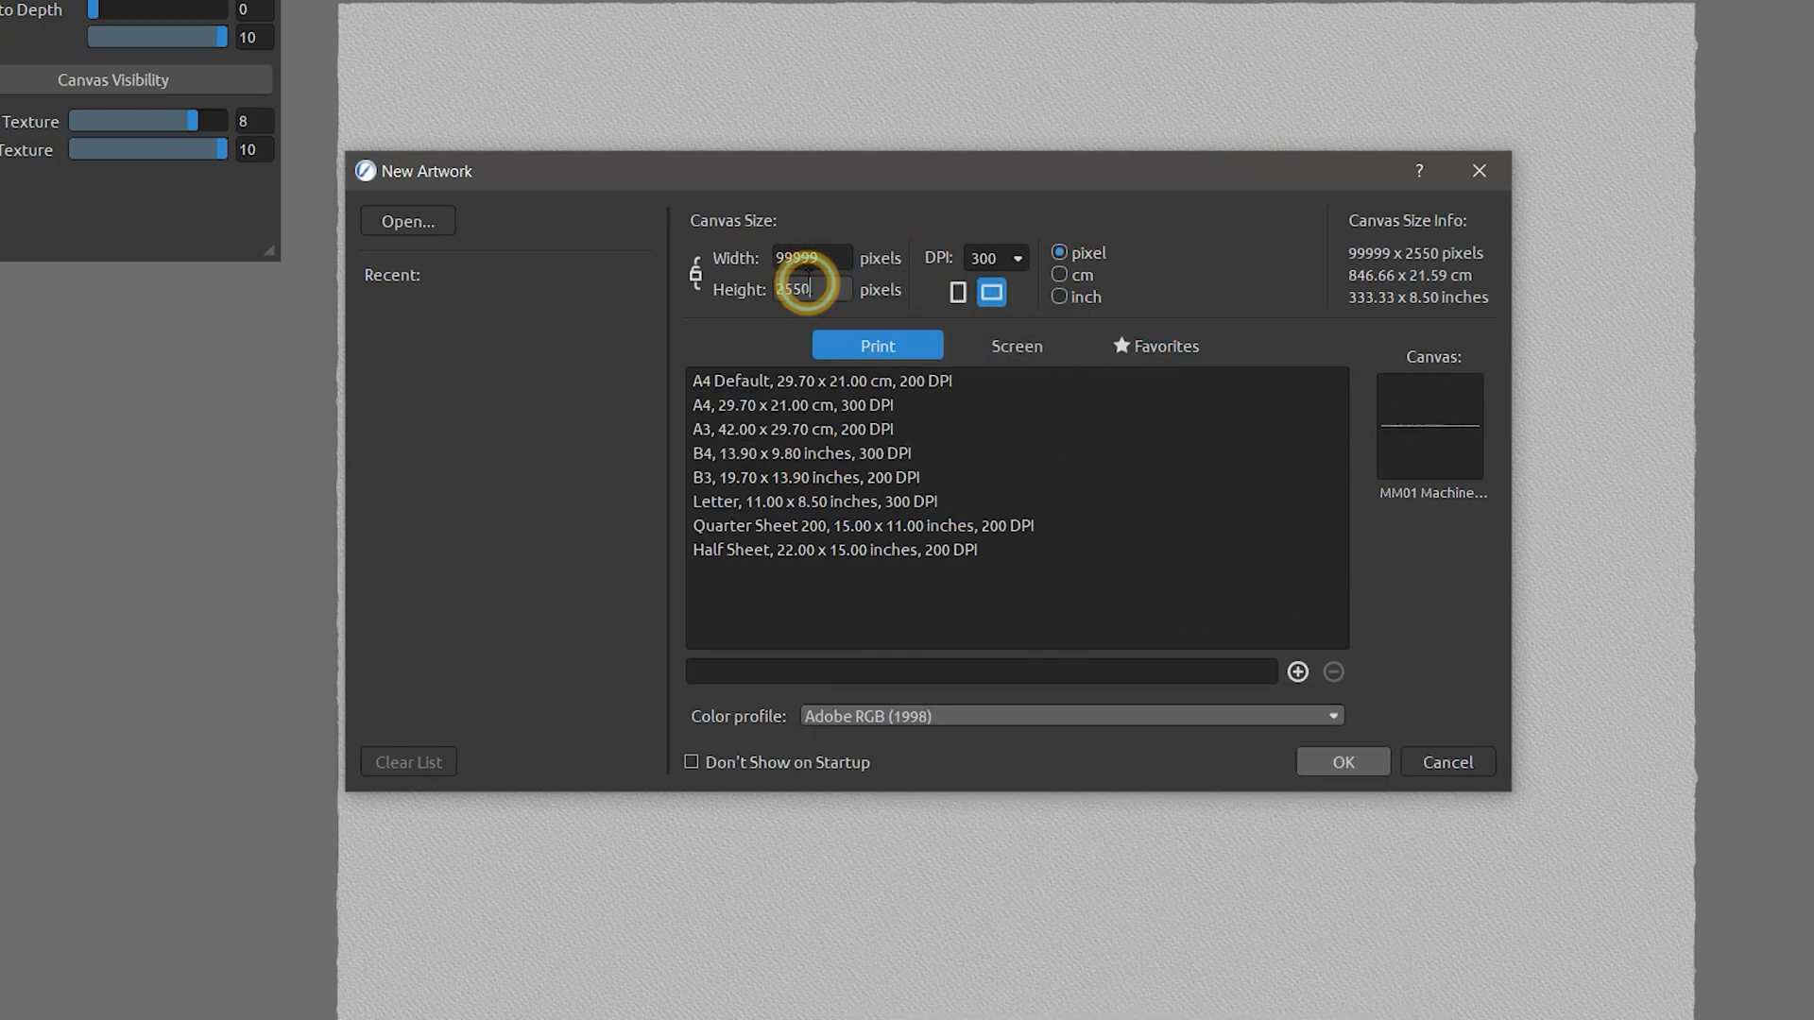
Set the new canvas's height to 99999 pixels
left_click(798, 286)
key("BackSpace")
key("BackSpace")
key("BackSpace")
key("BackSpace")
type("99999")
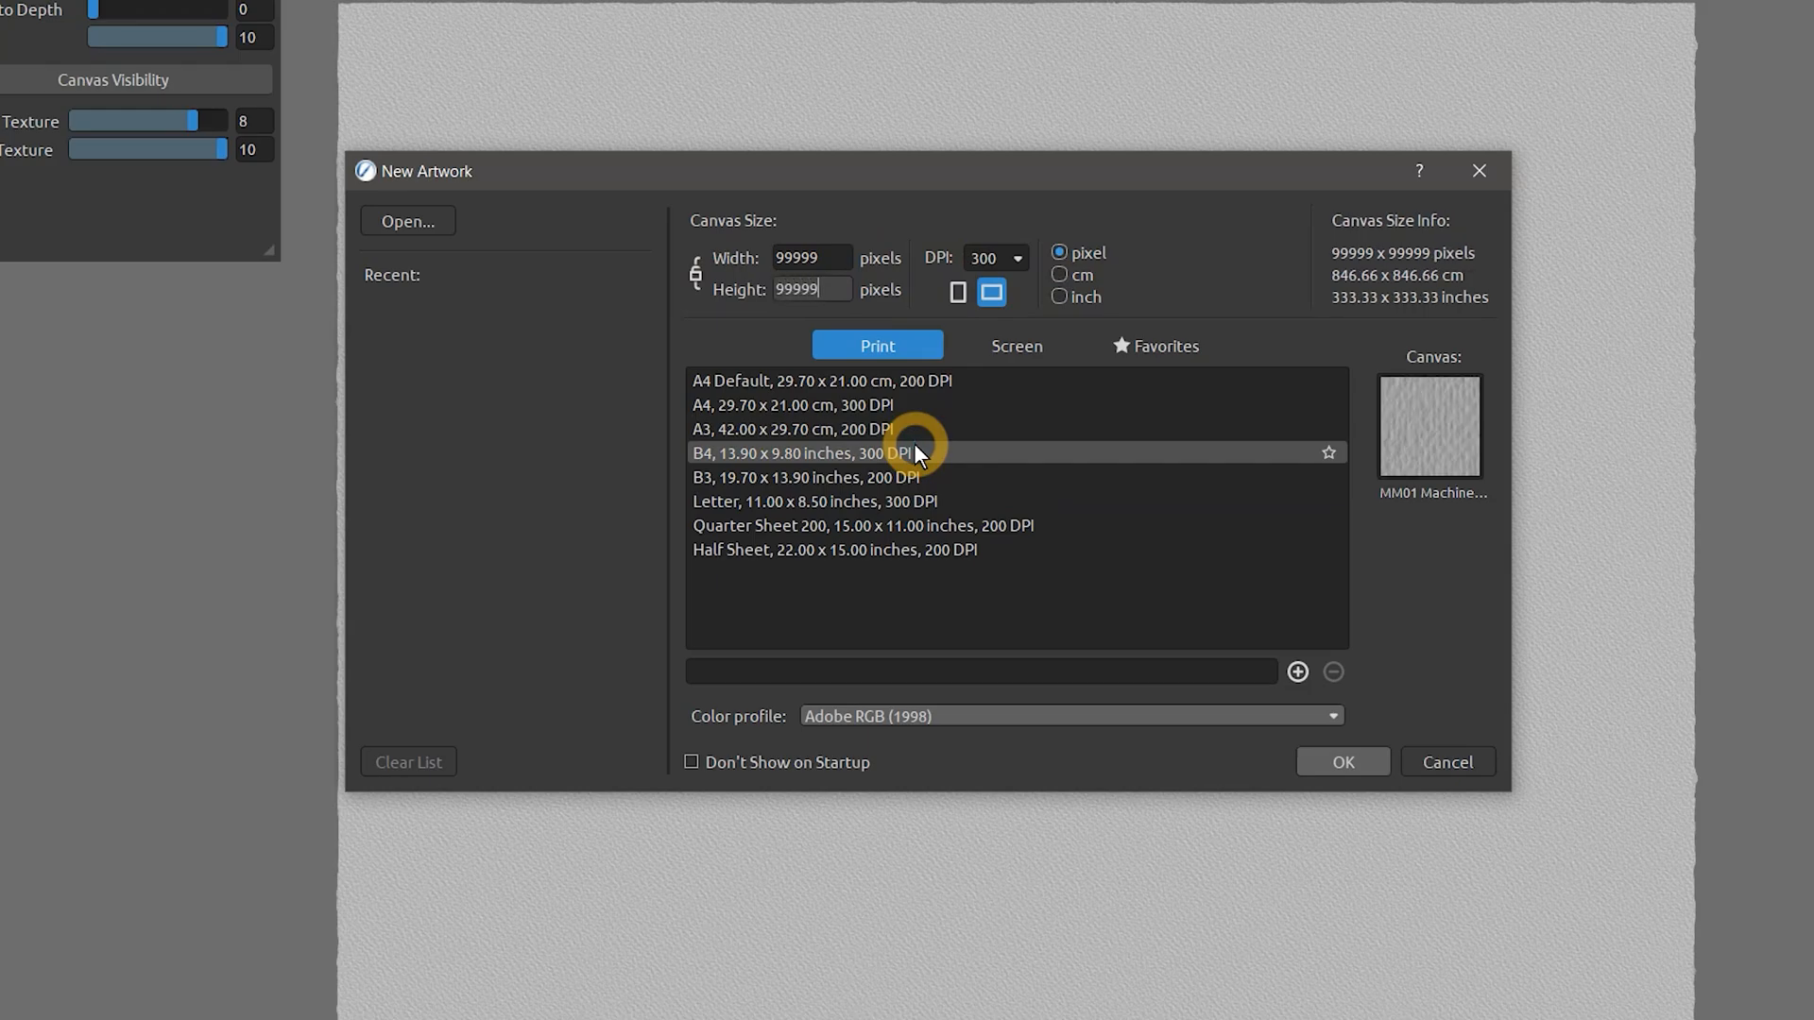
Try the B4 canvas preset and choose the Letter, 11.00 x 8.50 inches, 300 DPI preset
left_click(822, 261)
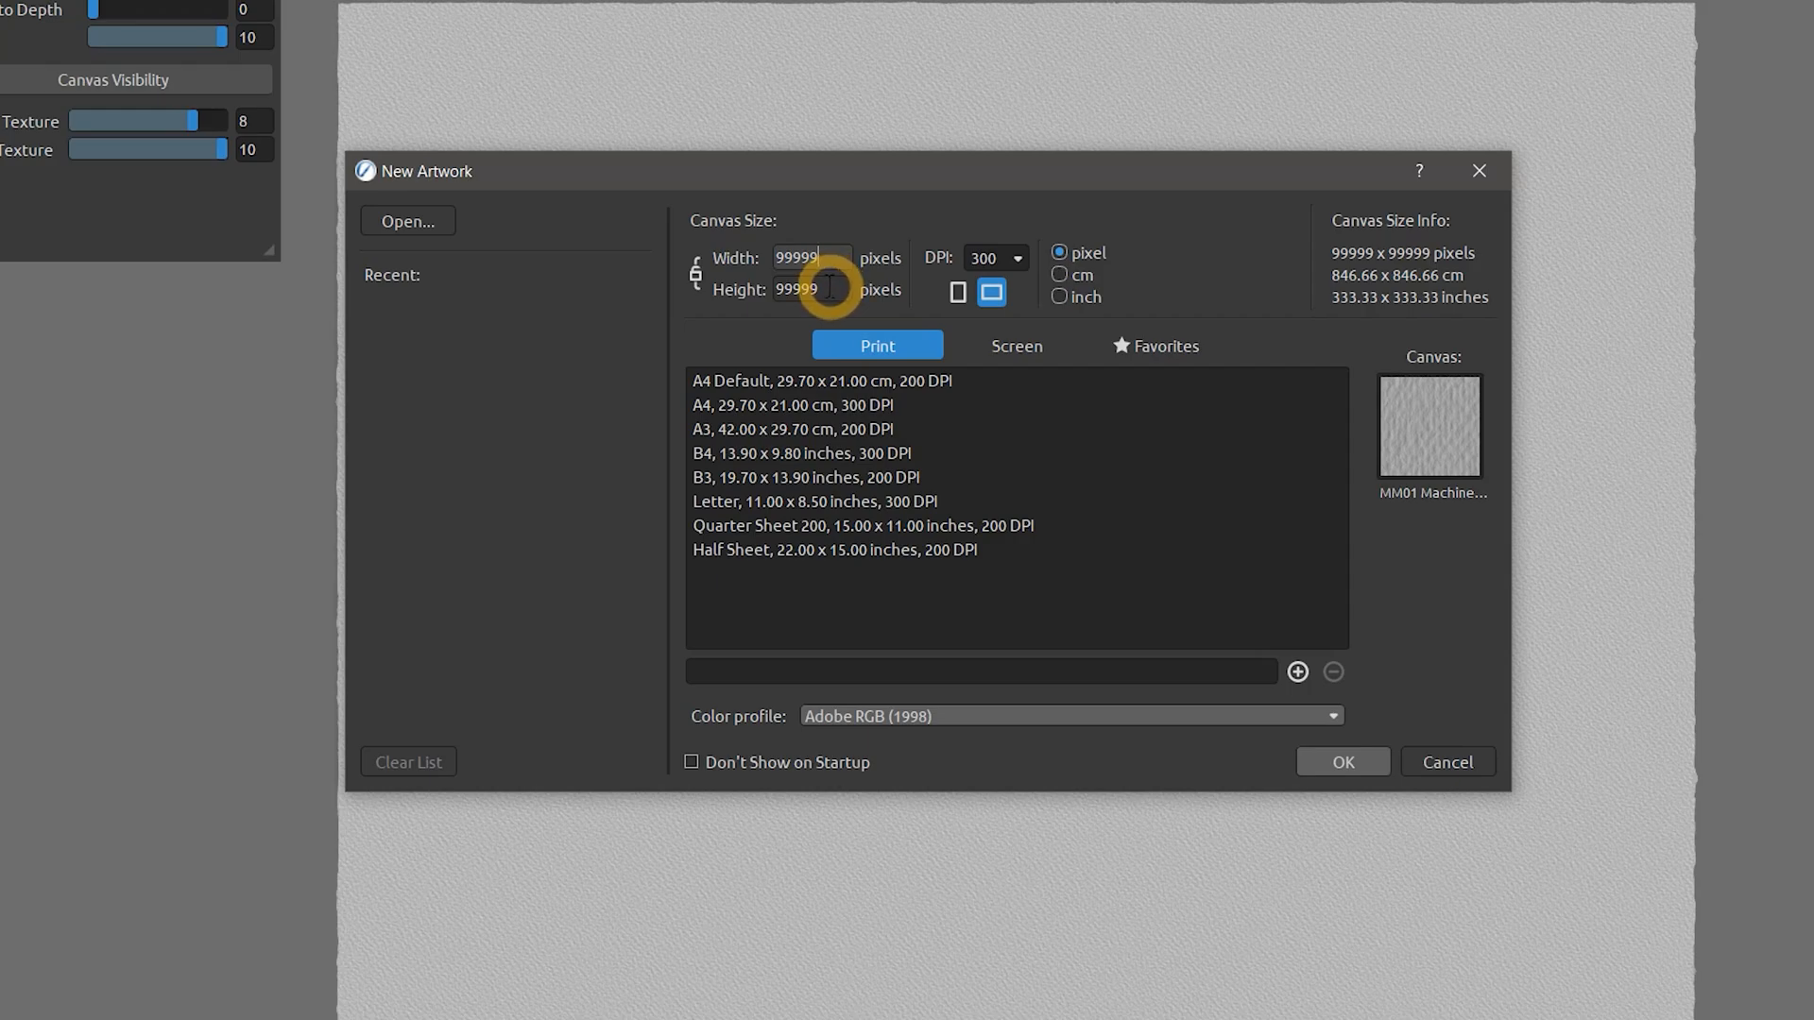
left_click(888, 455)
left_click(884, 505)
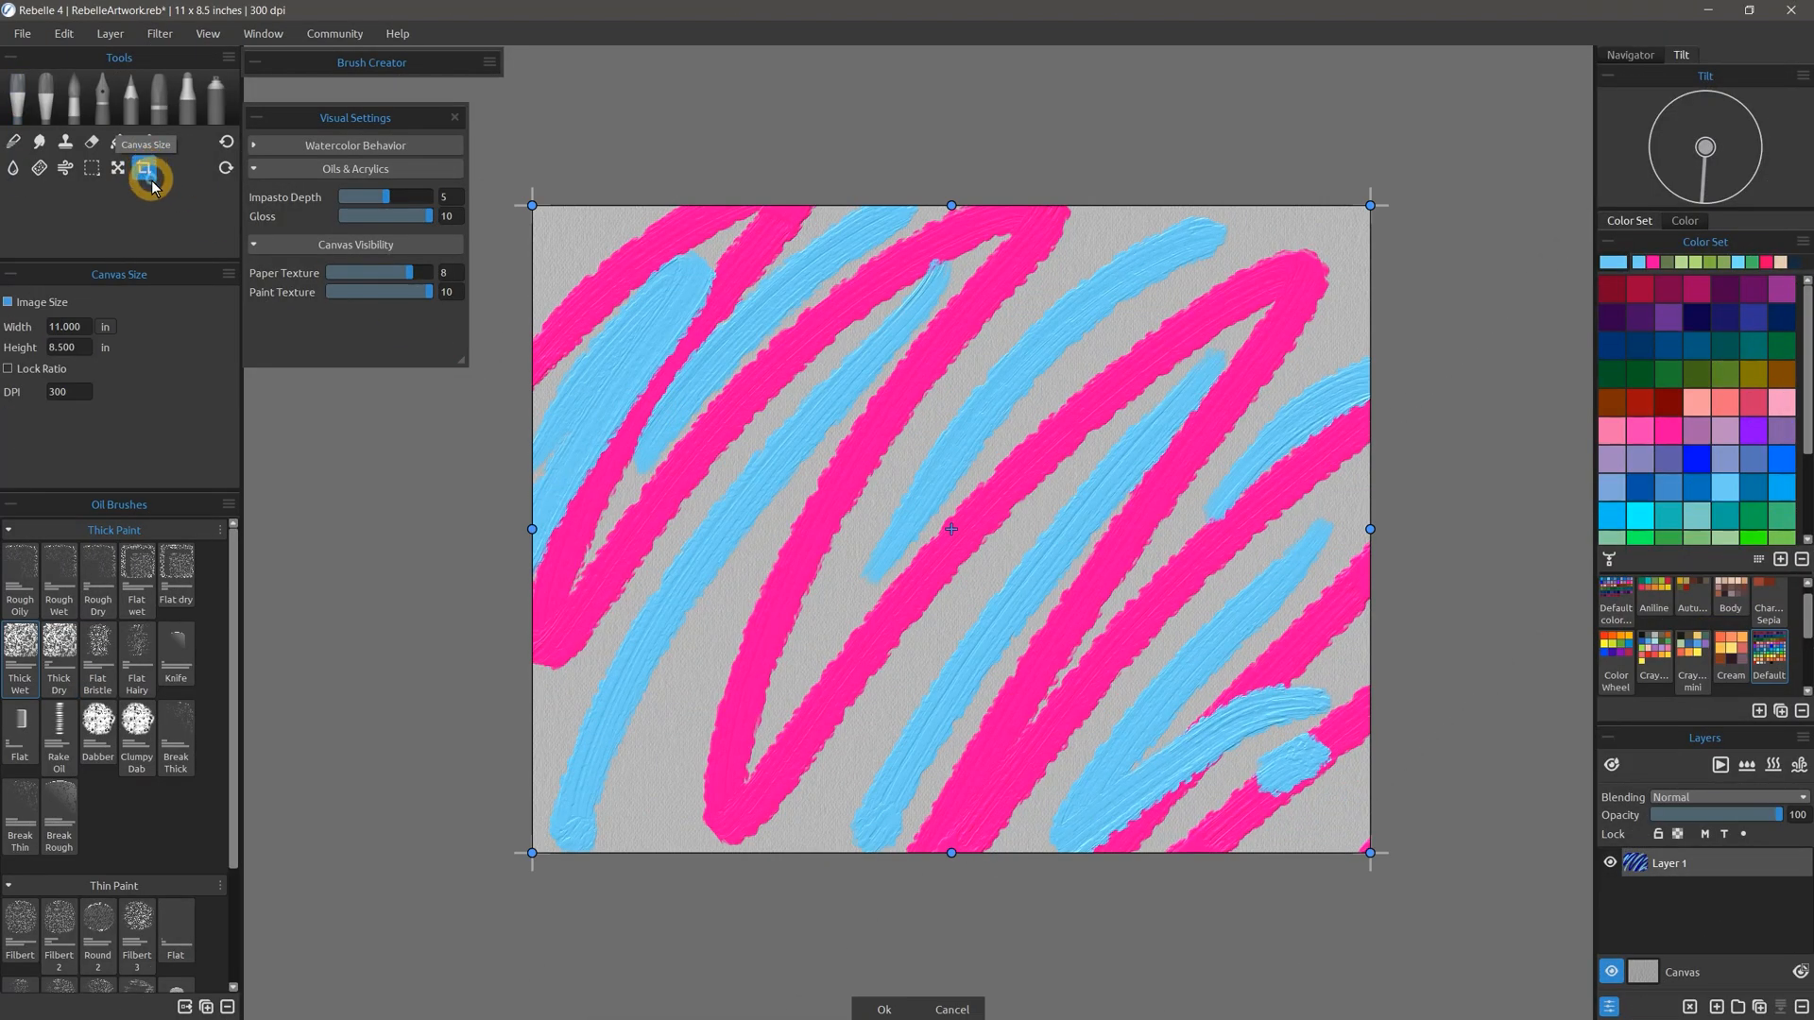
Turn off Image Size for the canvas resize and extend the canvas to 13.020 x 10.053 inches with Lock Ratio on
left_click(83, 348)
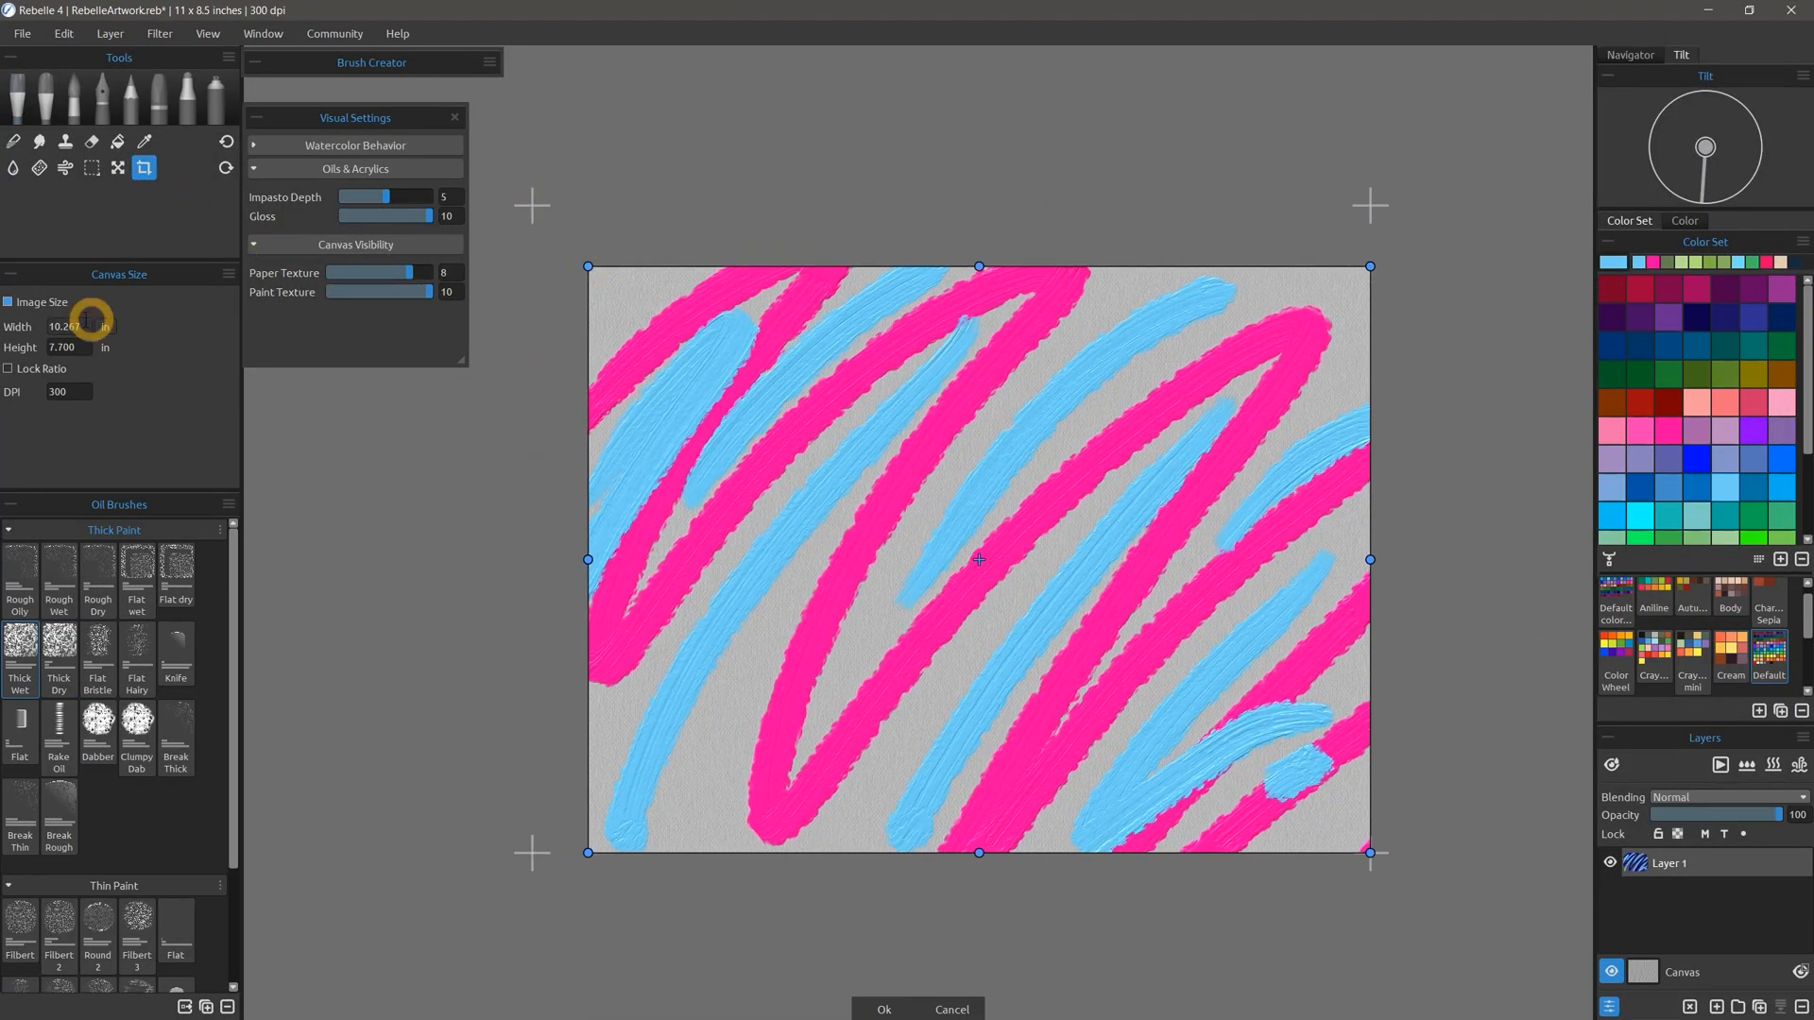
left_click(20, 302)
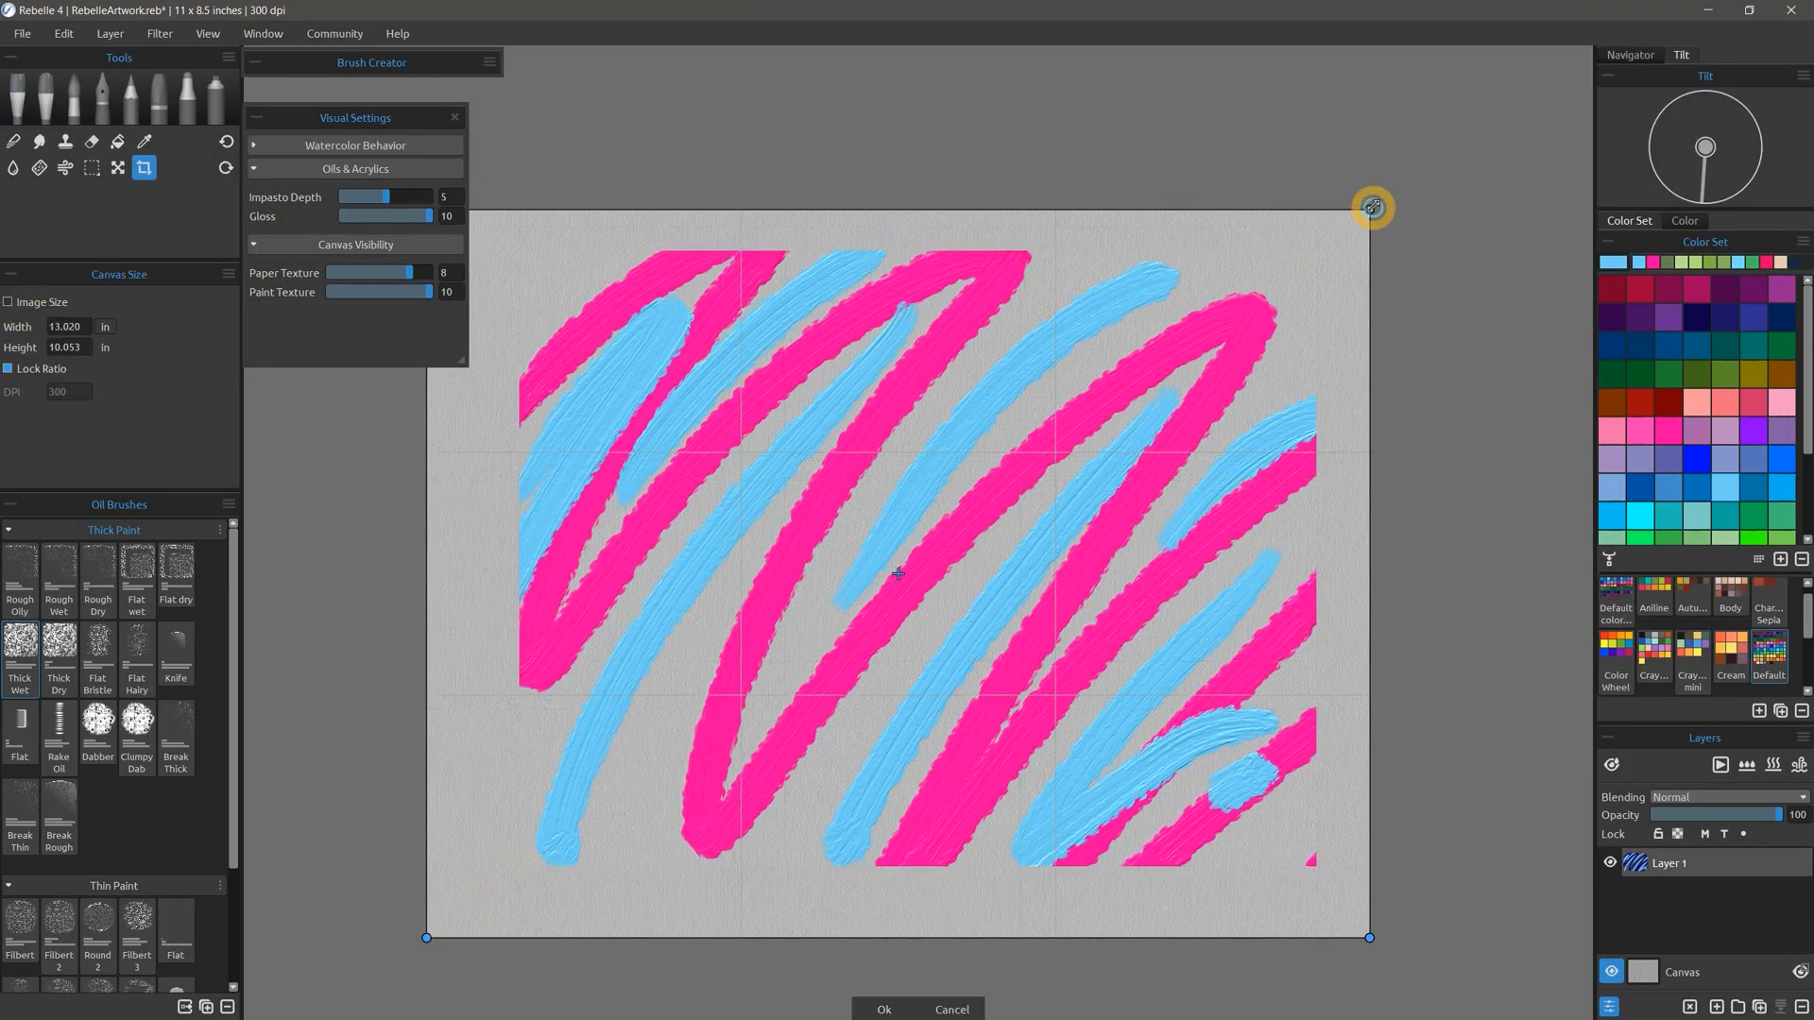
Examine the silhouetted figures in the beach painting at high zoom, toggling NanoPixel to compare edge detail
left_click_drag(1450, 90, 1473, 87)
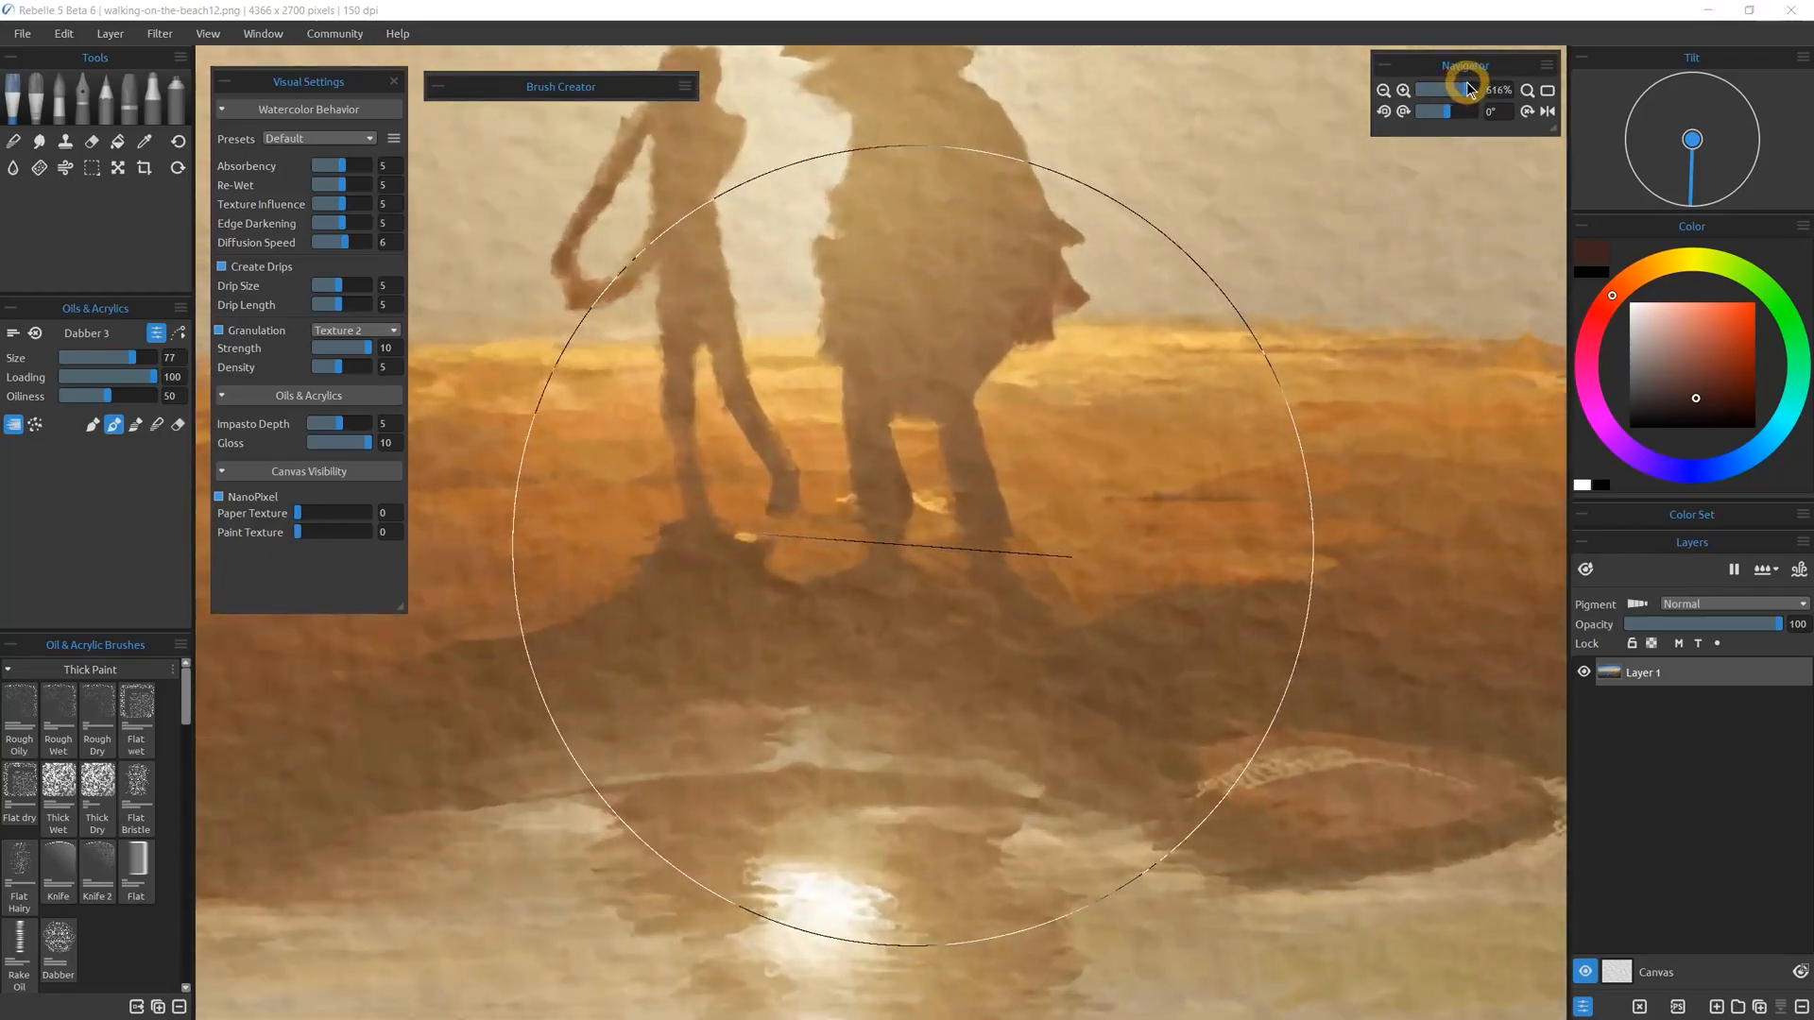
mouse_move(1077, 293)
left_mouse_down()
mouse_move(1180, 730)
mouse_move(1283, 700)
left_mouse_up()
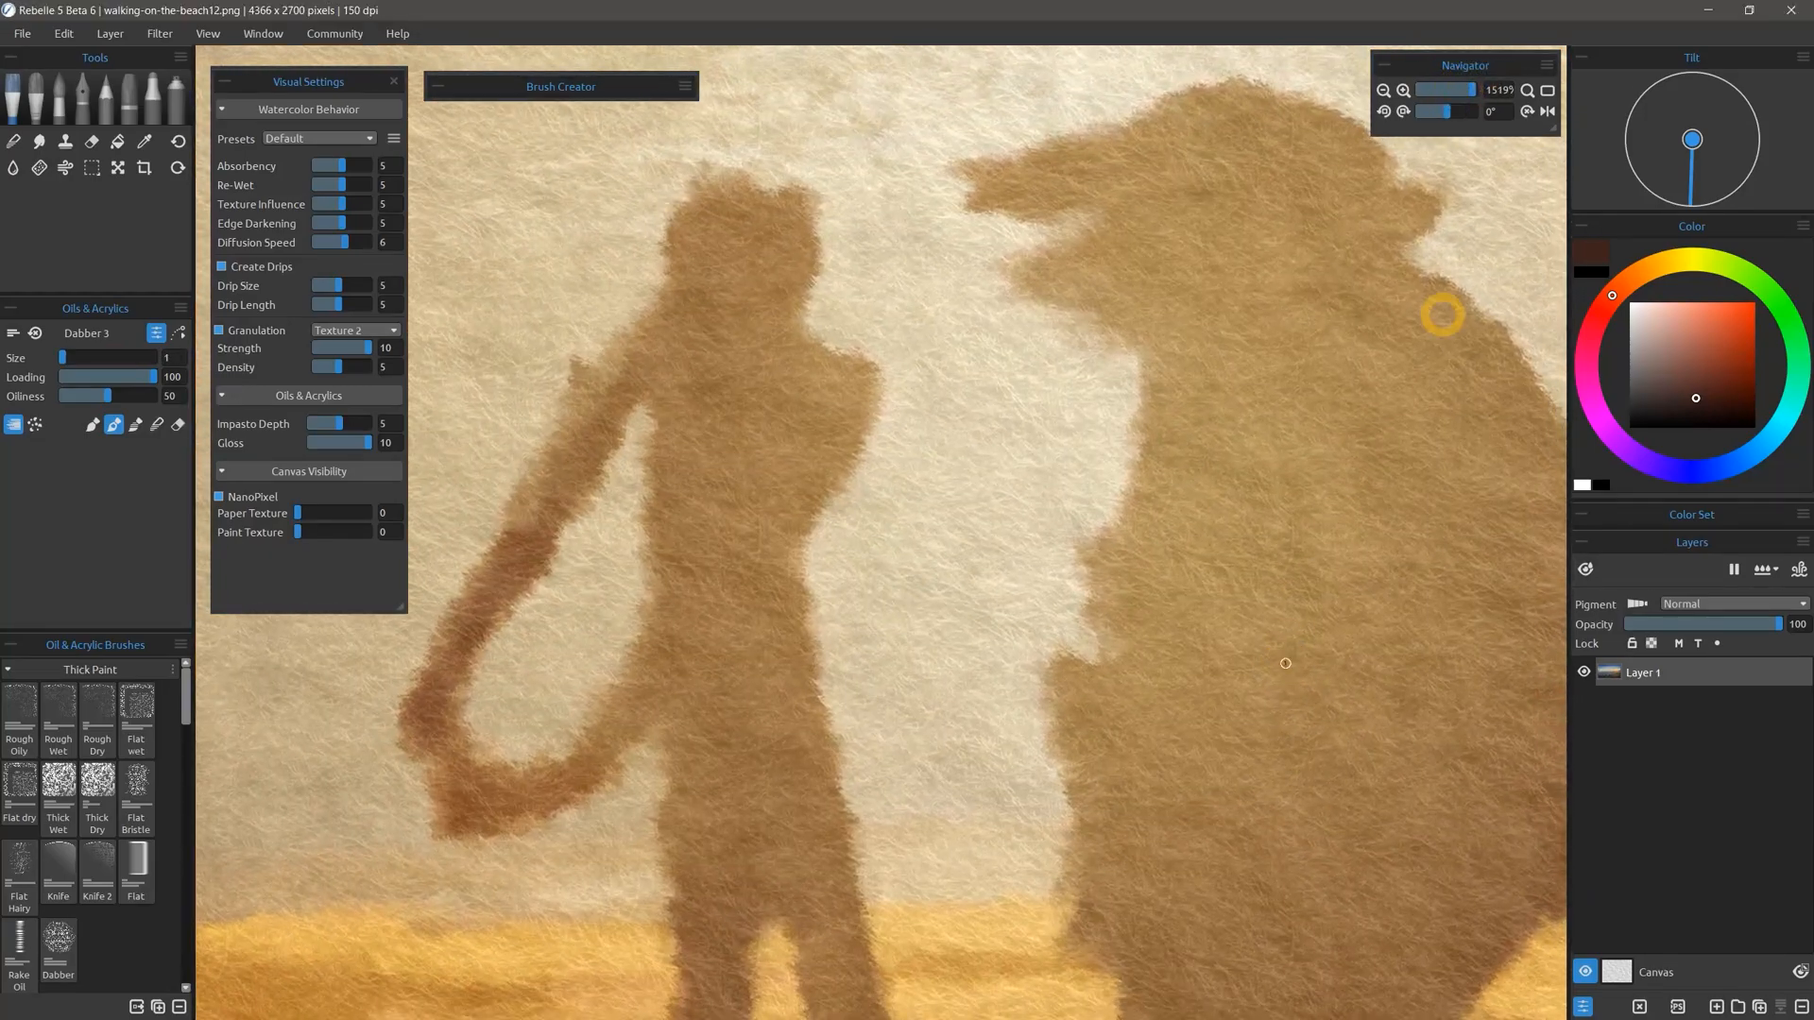
left_click_drag(1473, 88, 1466, 87)
mouse_move(1358, 340)
left_mouse_down()
mouse_move(1351, 384)
mouse_move(1254, 495)
left_mouse_up()
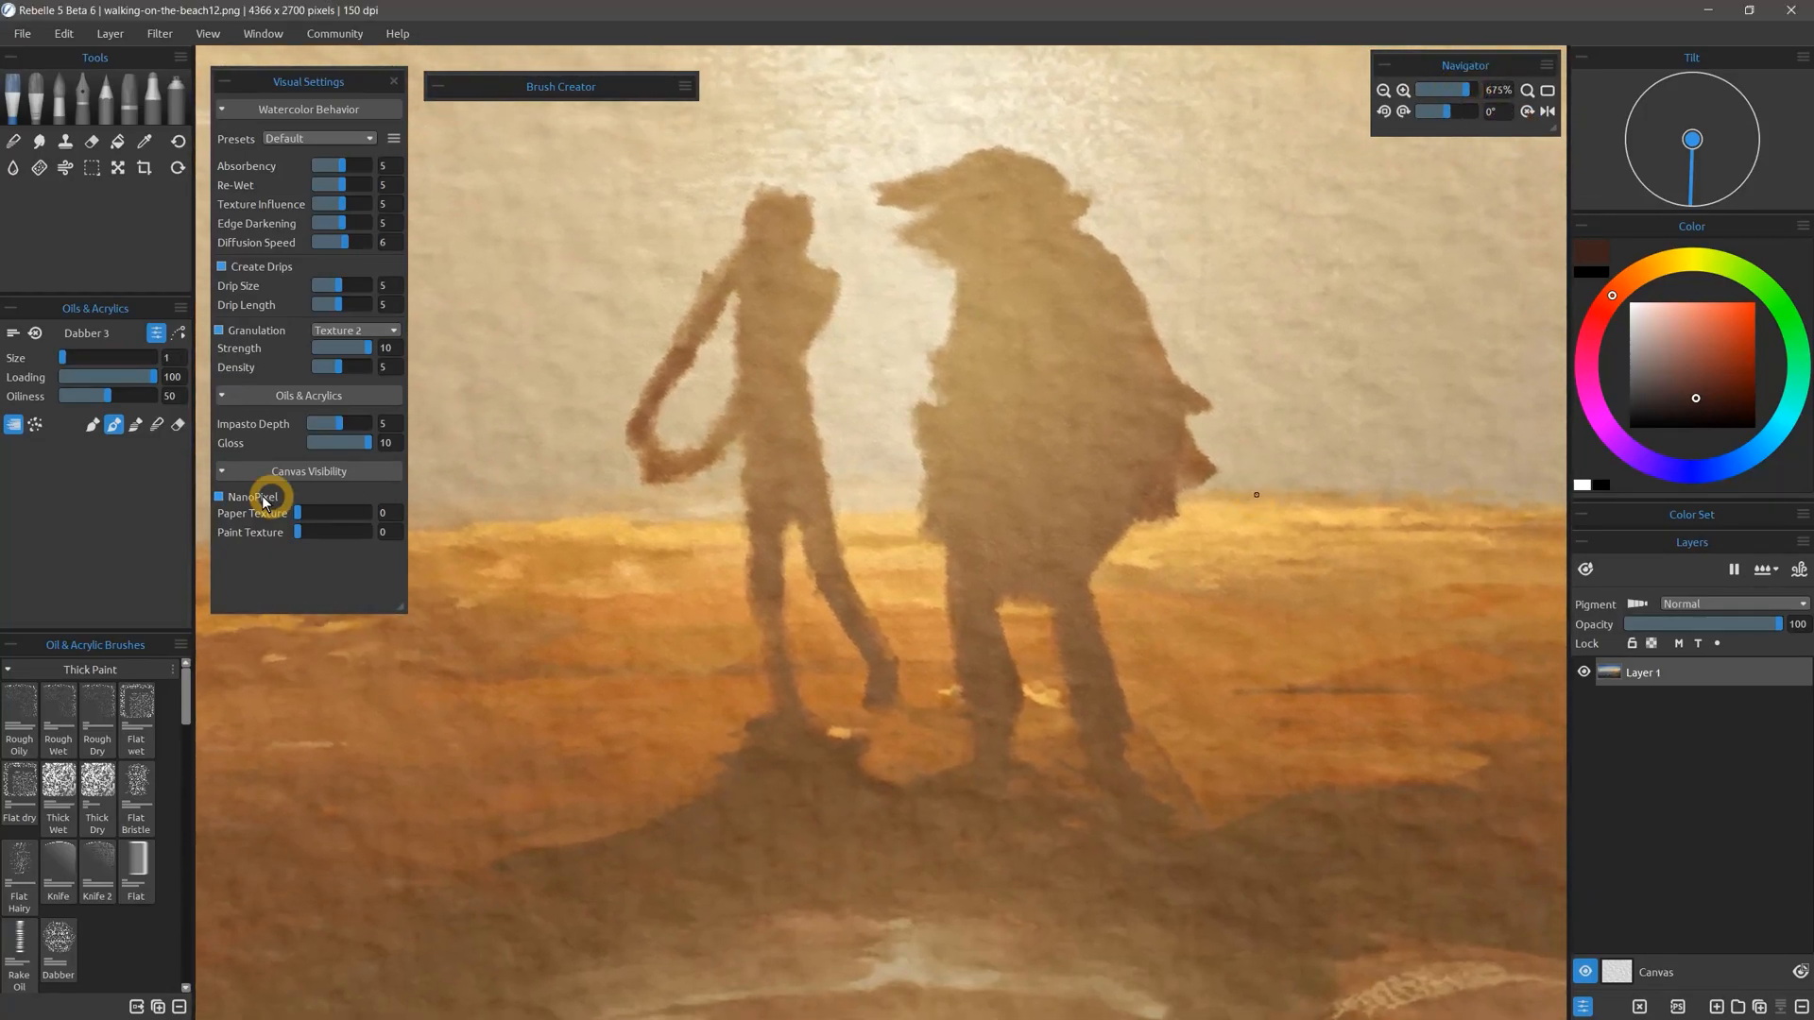
left_click(219, 498)
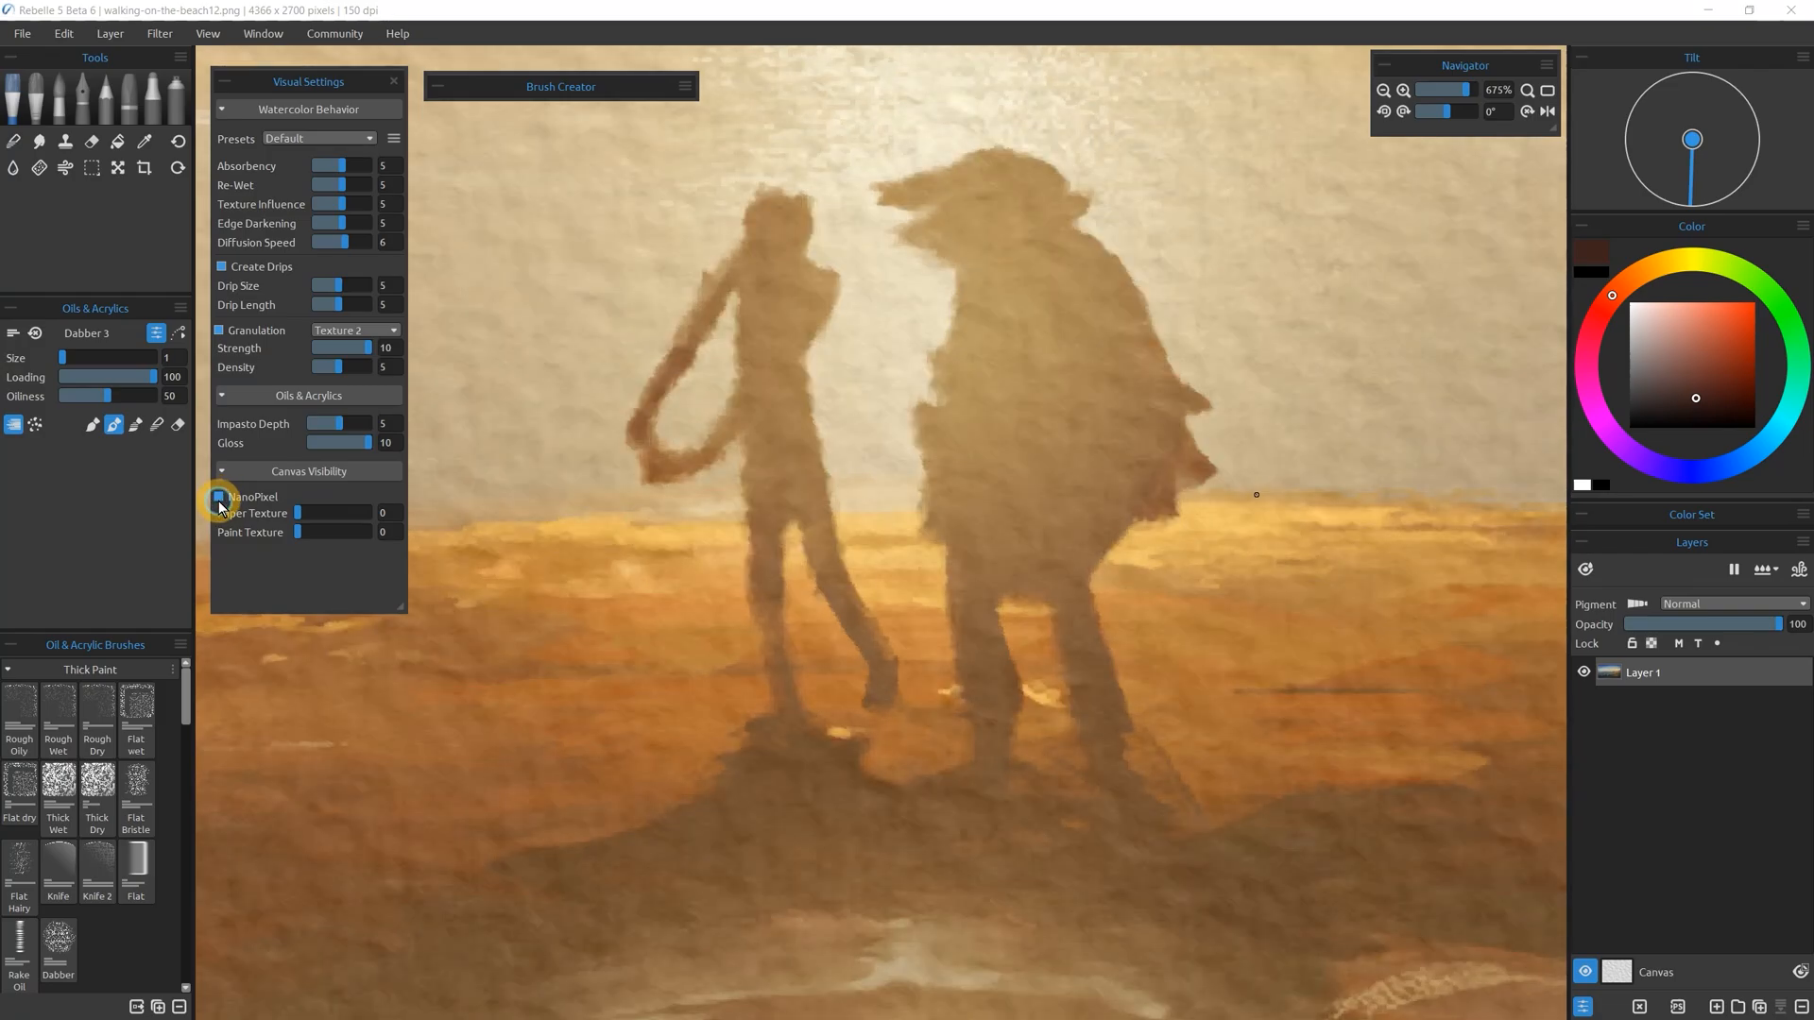
mouse_move(1465, 89)
left_mouse_down()
mouse_move(1443, 88)
mouse_move(1470, 94)
left_mouse_up()
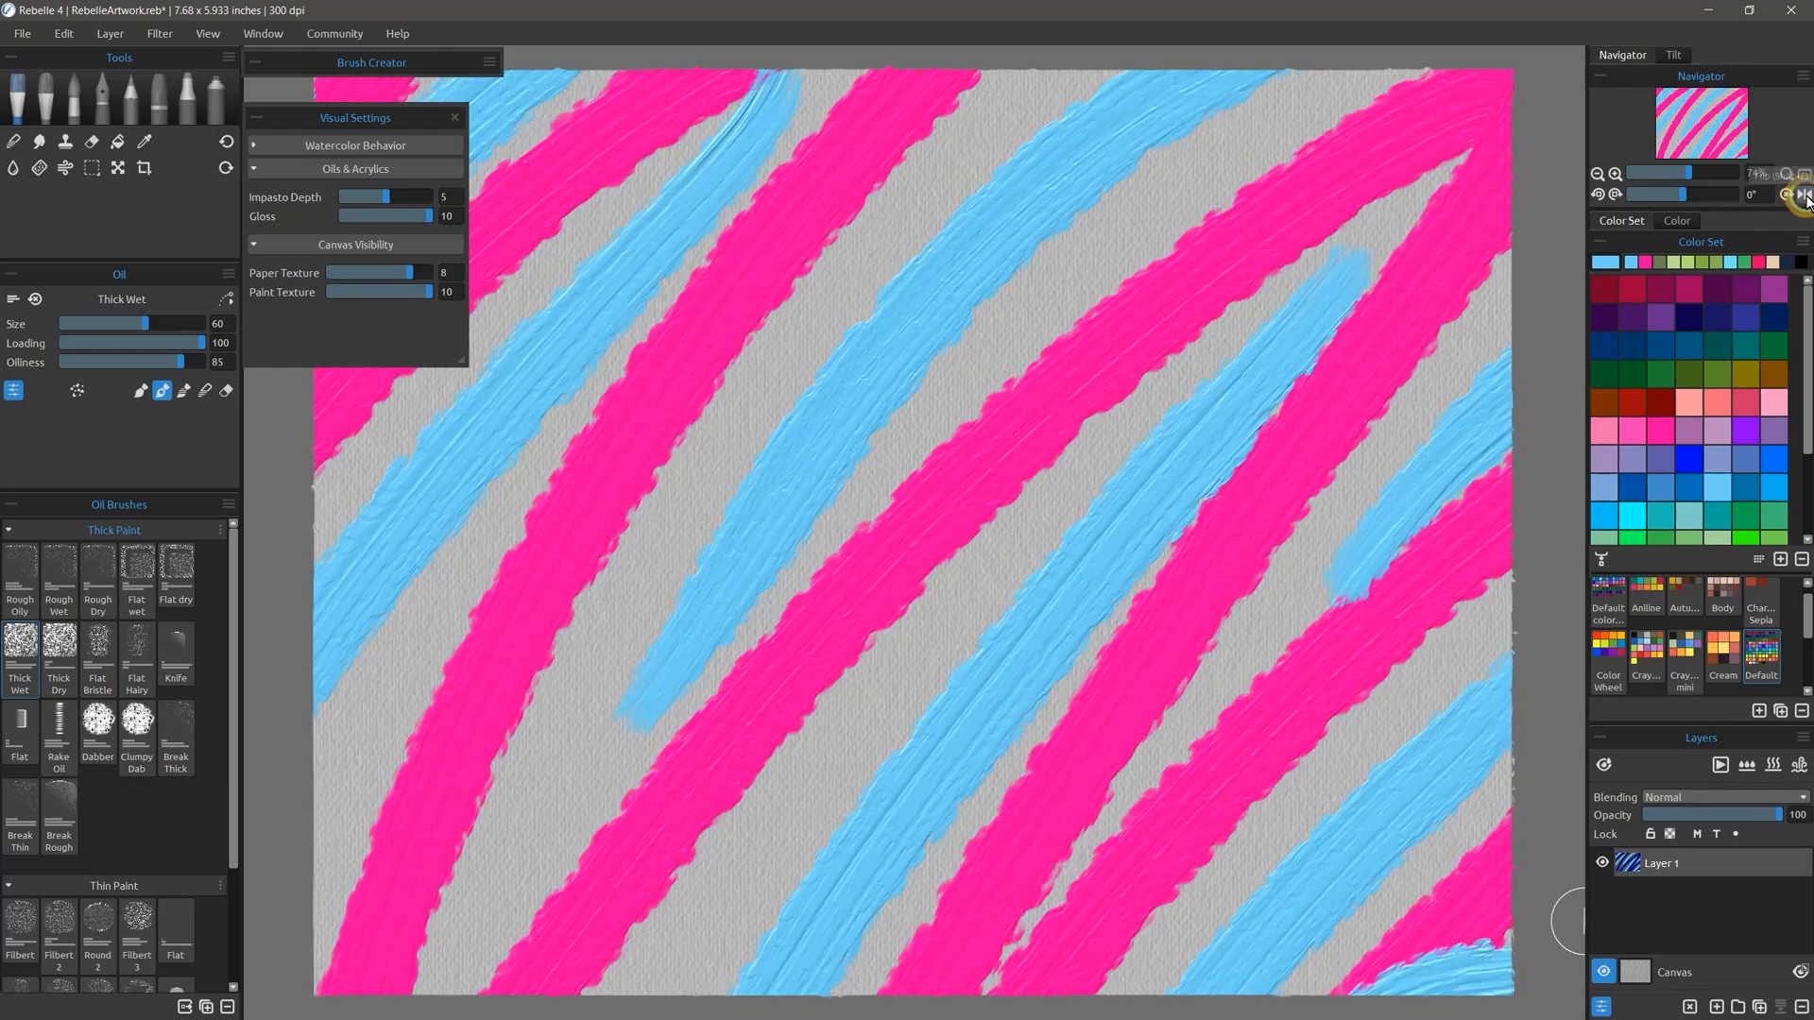
left_click(63, 33)
left_click(194, 421)
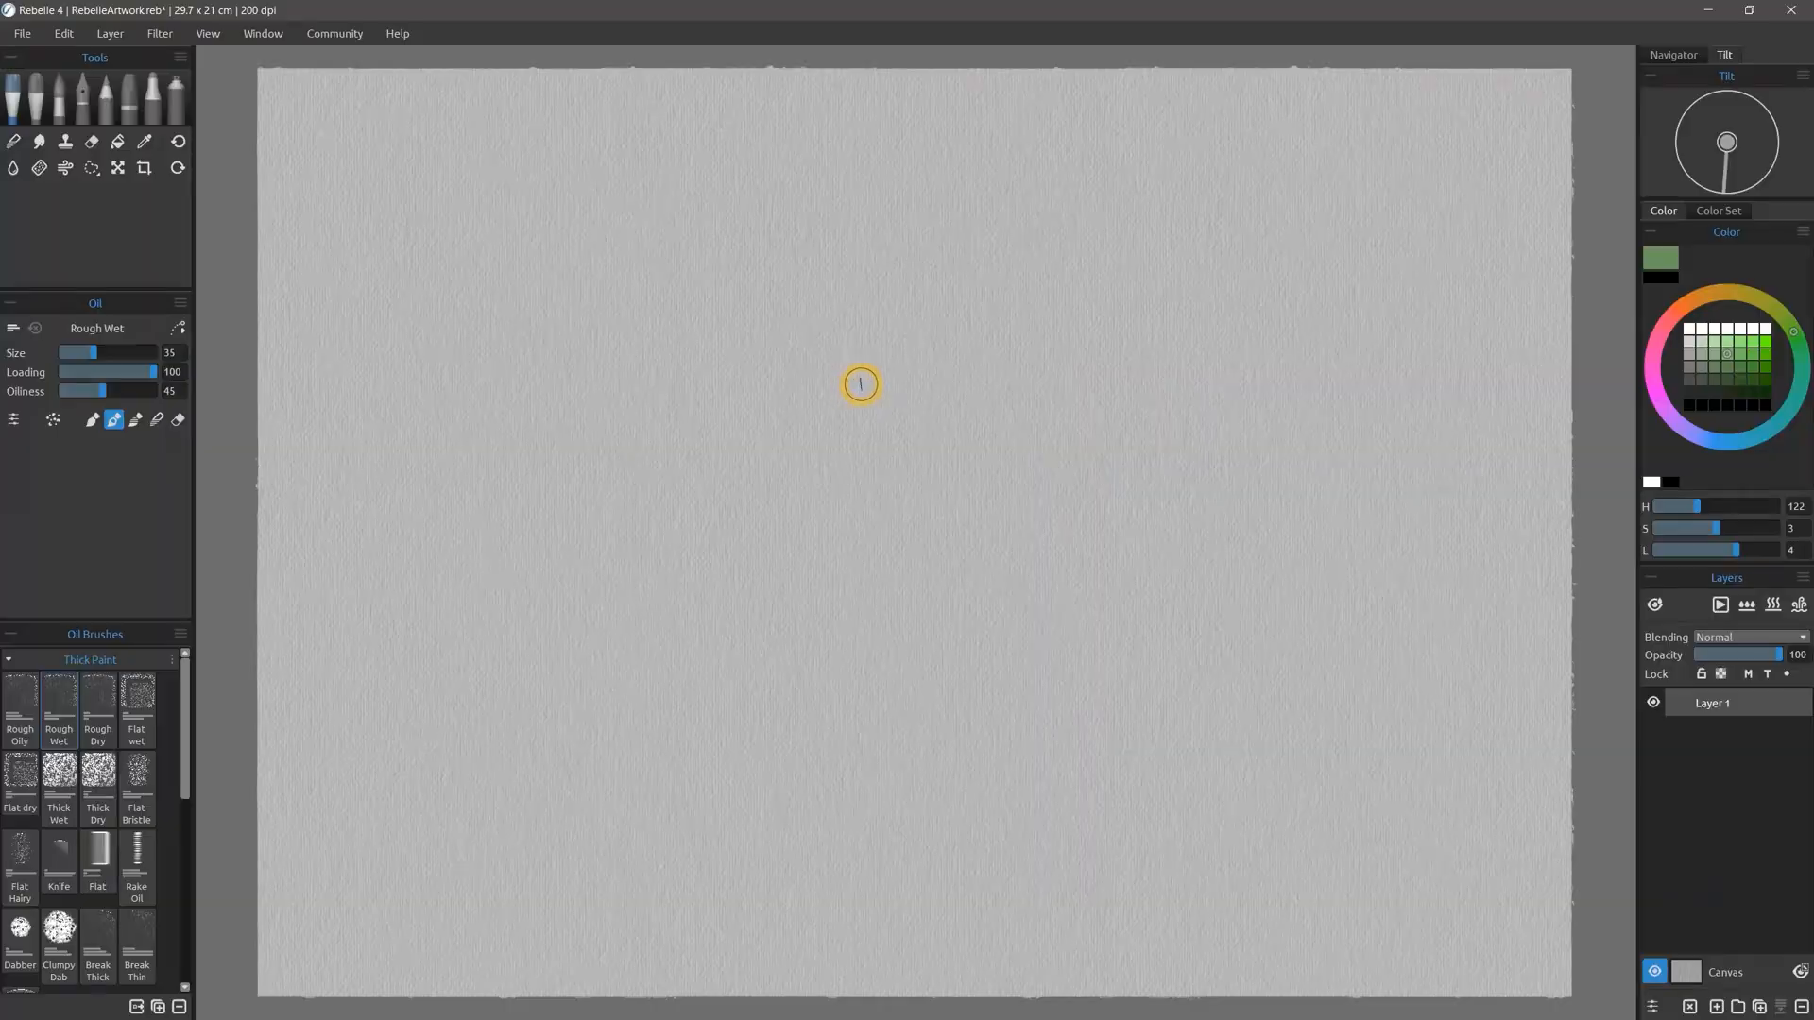
Paint overlapping light green, deeper green and dark blue strokes in the middle of the canvas with the Rough Wet brush
mouse_move(861, 384)
left_mouse_down()
mouse_move(876, 462)
mouse_move(1041, 483)
mouse_move(1096, 614)
left_mouse_up()
left_click(1753, 367)
left_click_drag(661, 605, 921, 359)
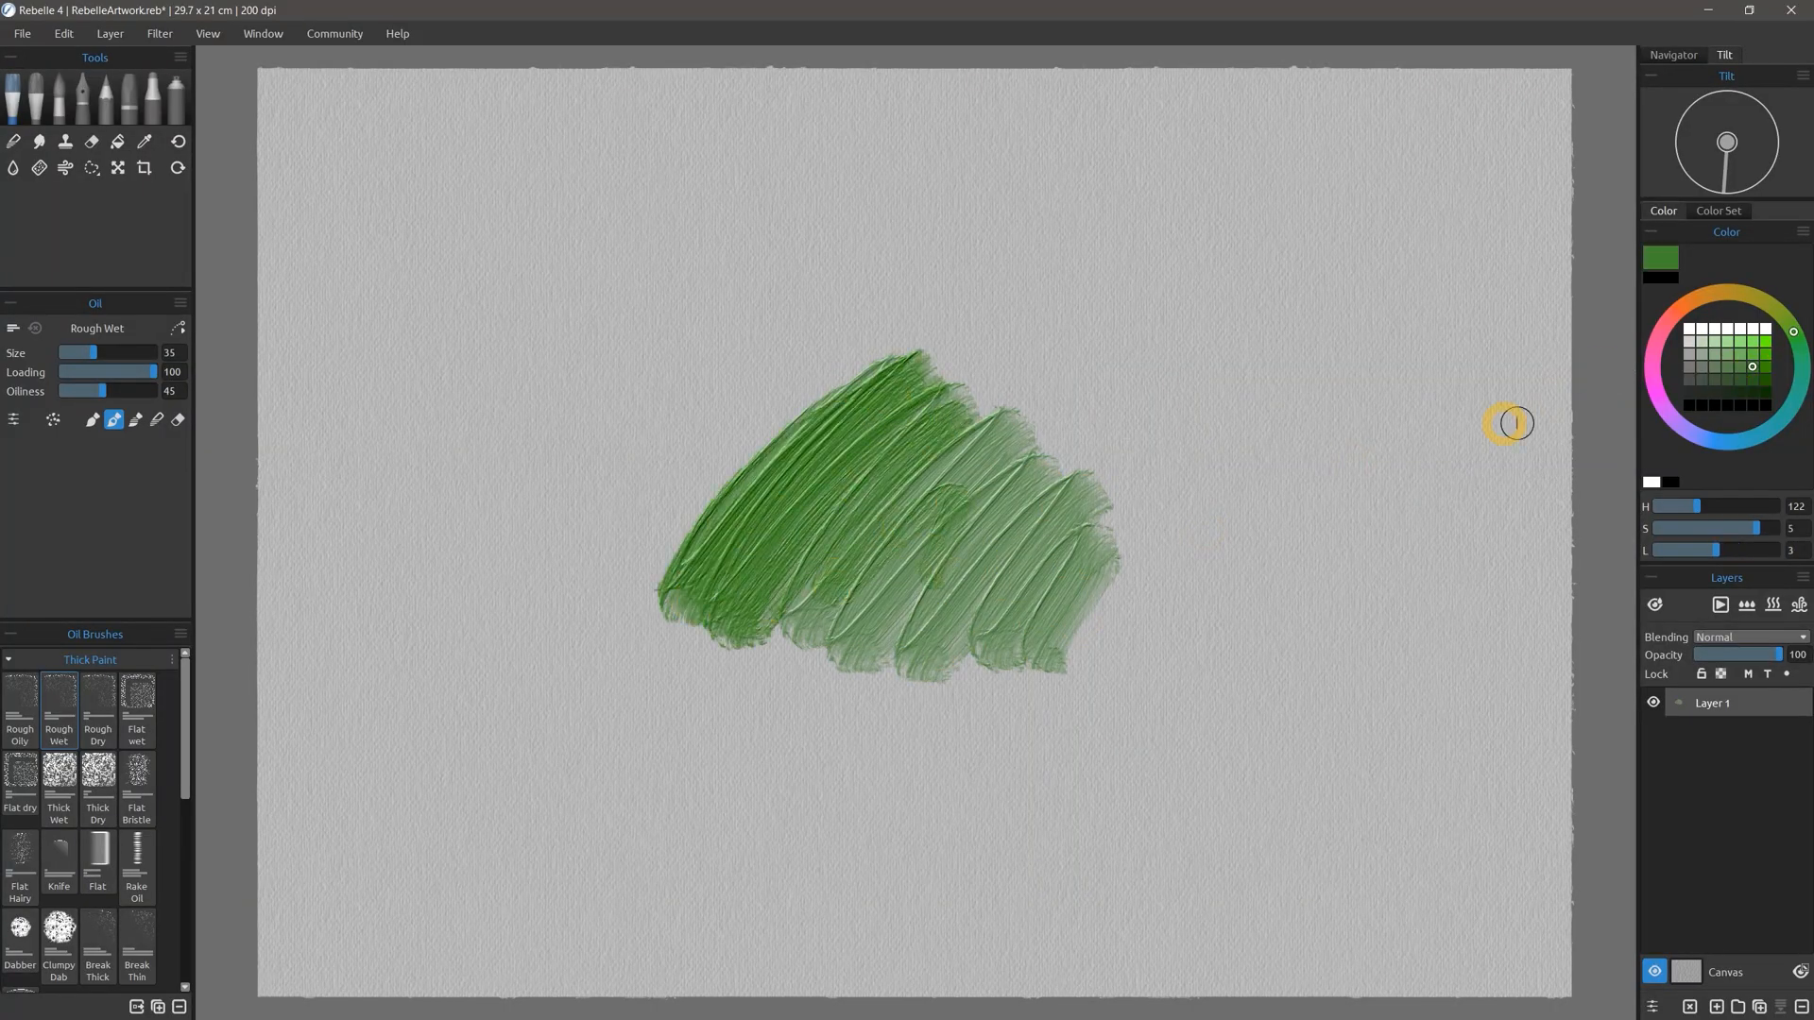
left_click_drag(733, 540, 867, 541)
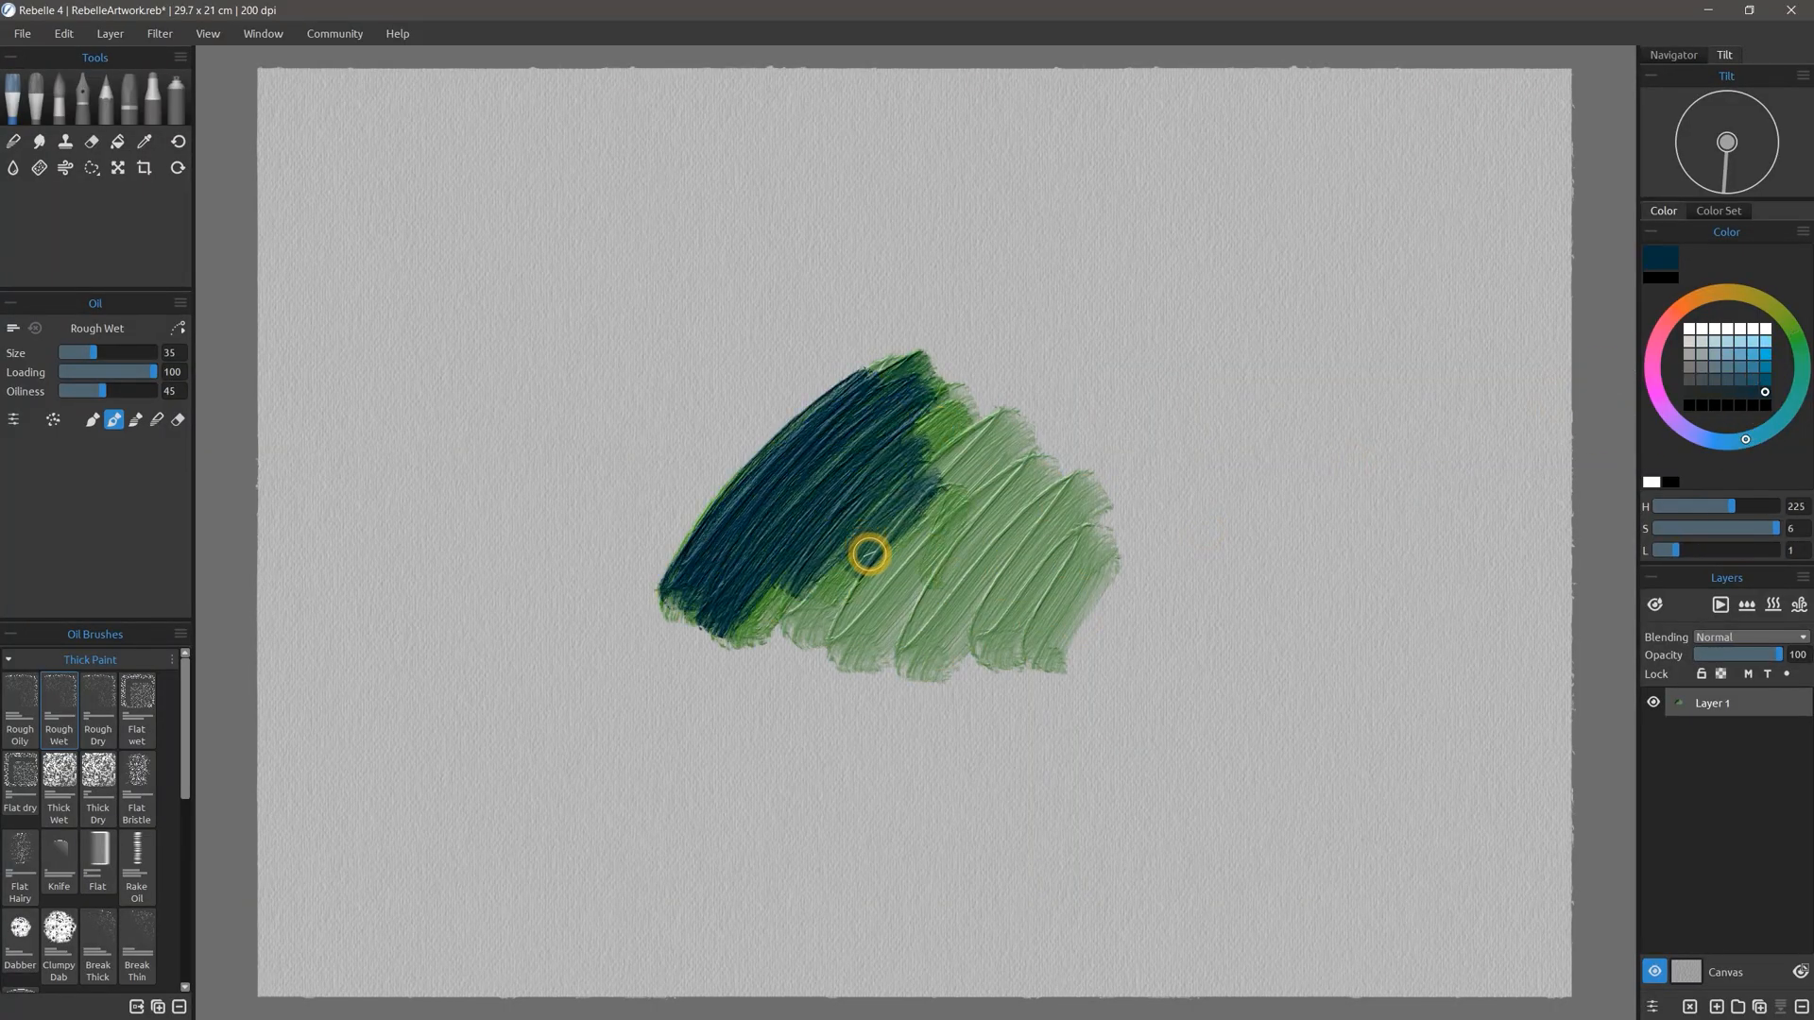
left_click_drag(750, 435, 832, 342)
Extend the dark blue paint with the Rake Oil brush and add Clumpy Dab strokes around it at Loading 74 and 10
left_click(136, 862)
mouse_move(803, 363)
left_mouse_down()
mouse_move(567, 498)
mouse_move(496, 491)
left_mouse_up()
left_click(58, 935)
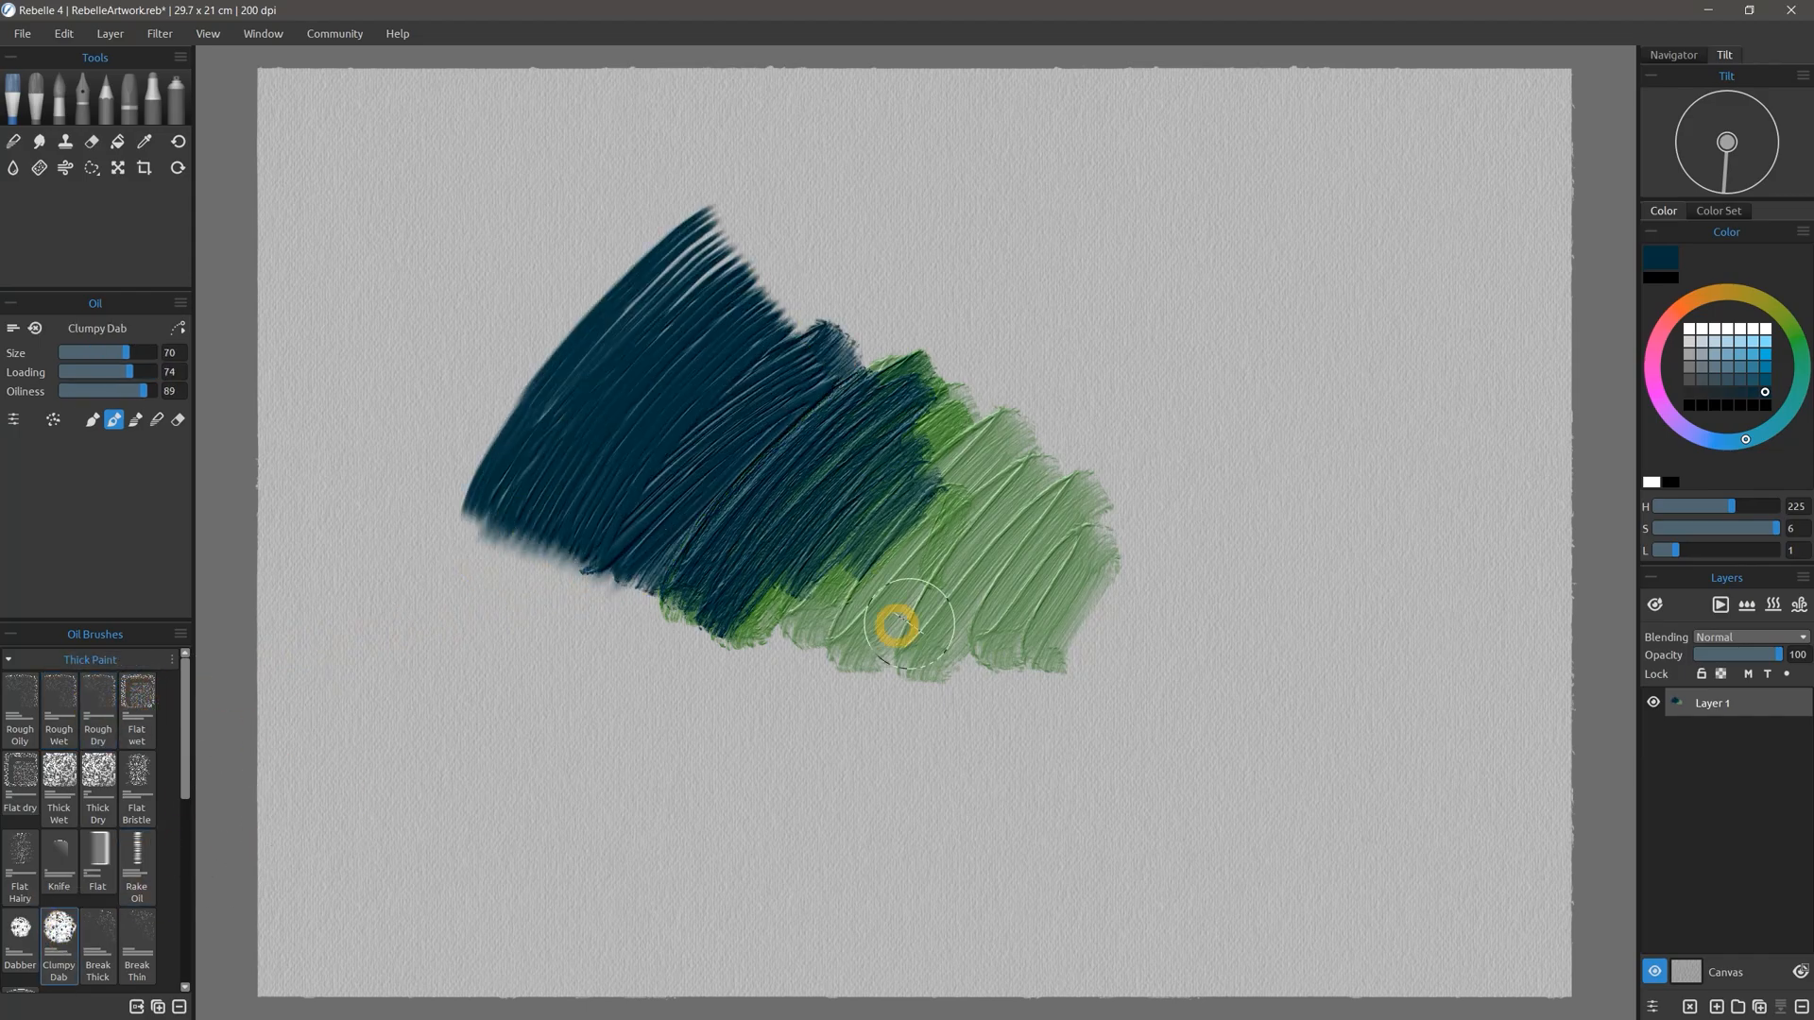
left_click_drag(1035, 672, 1318, 746)
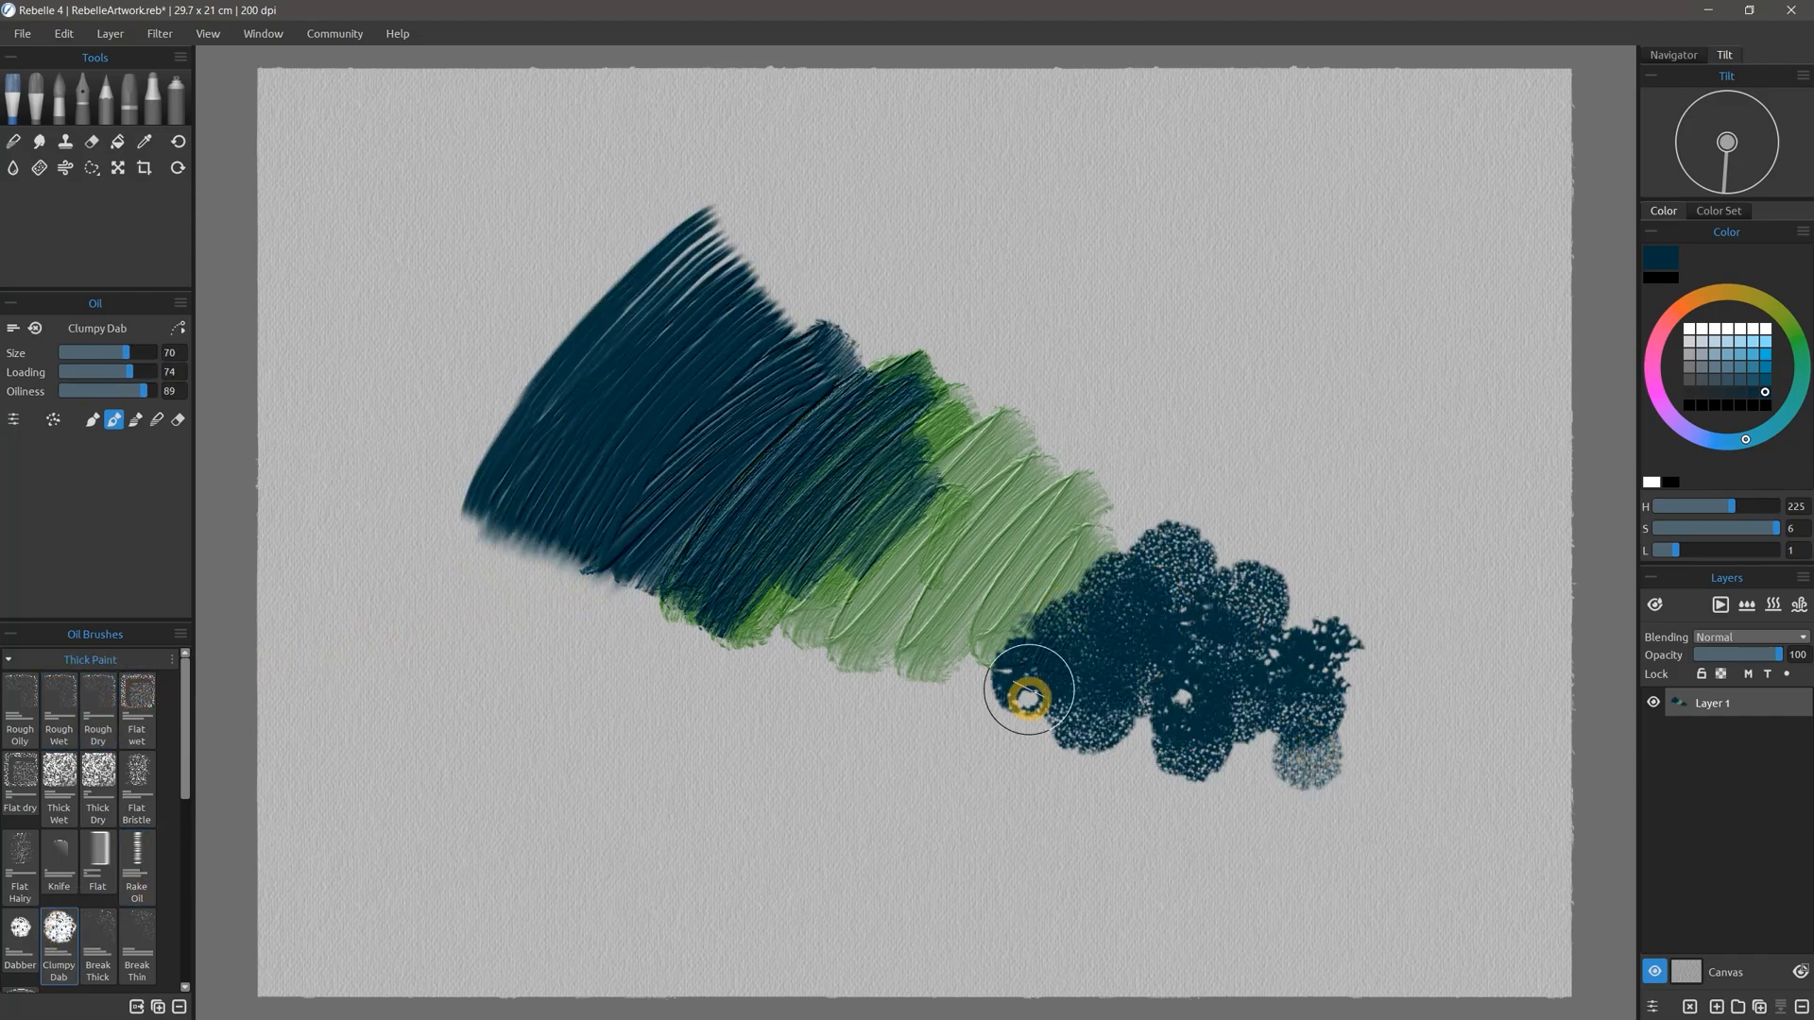
mouse_move(315, 327)
left_mouse_down()
mouse_move(579, 680)
mouse_move(947, 702)
left_mouse_up()
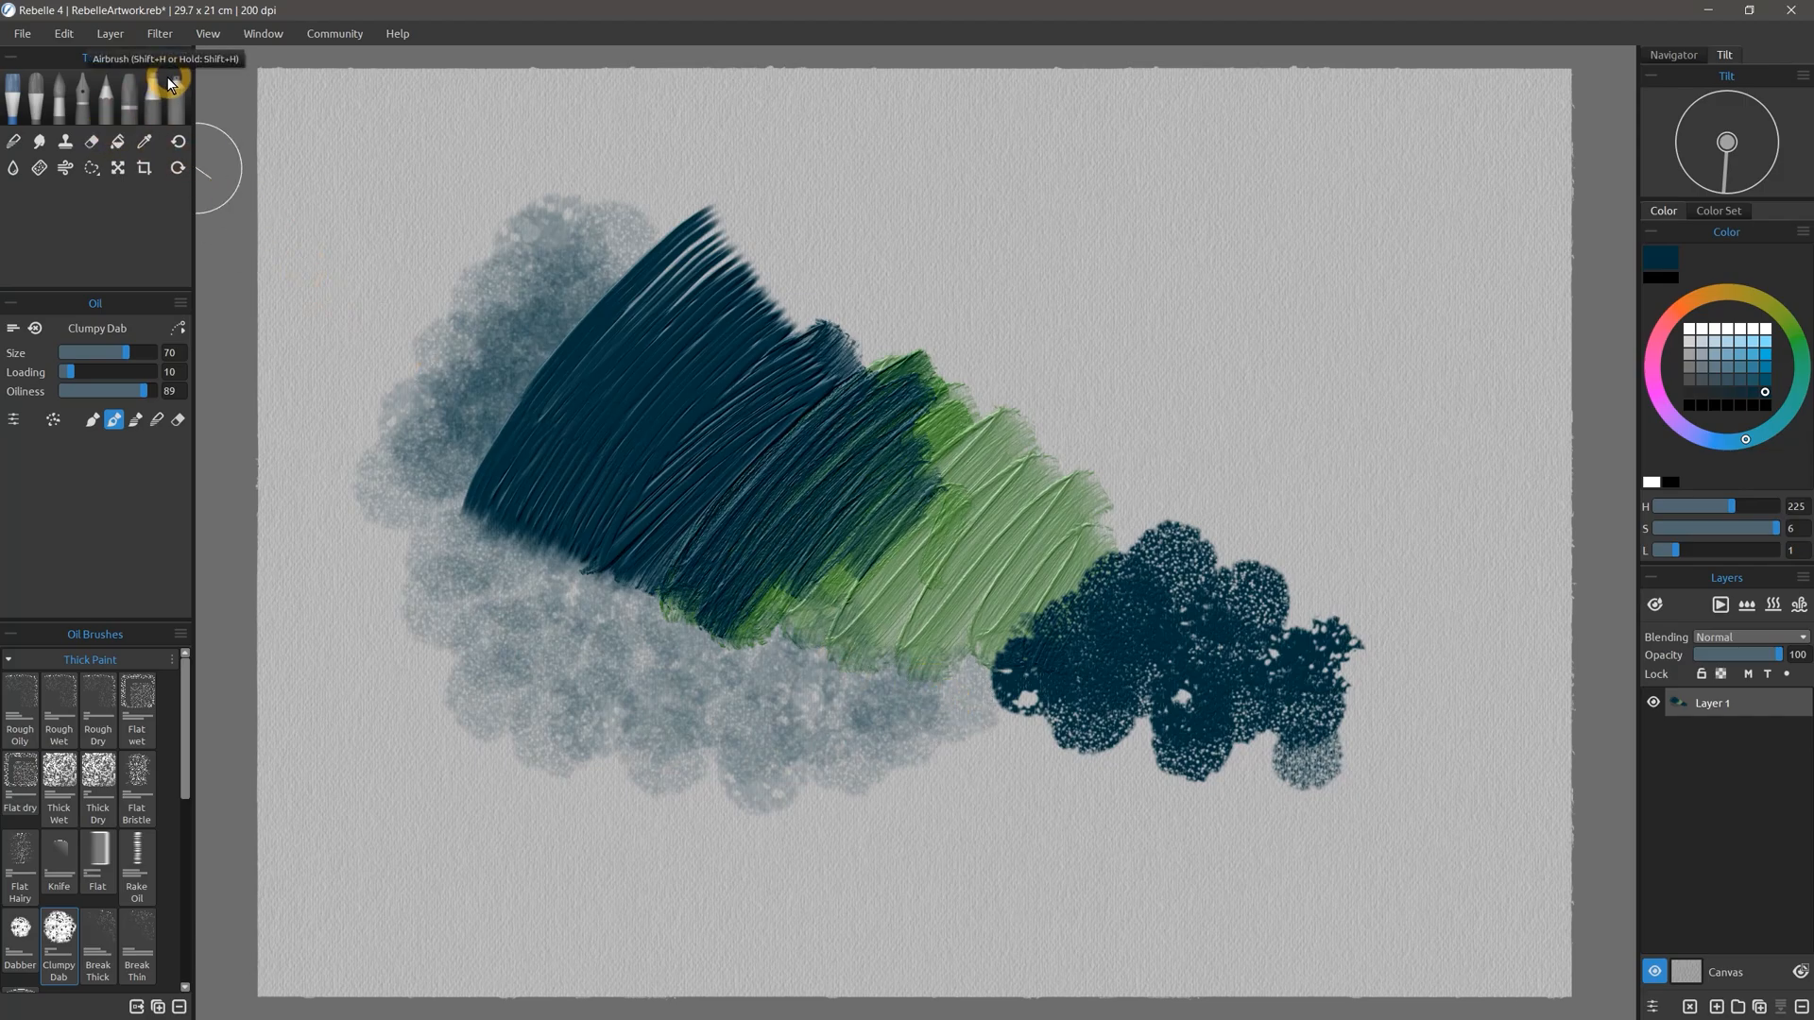
Erase most of the green and blue paint with the Round Soft eraser
key("e")
mouse_move(453, 529)
left_mouse_down()
mouse_move(705, 413)
mouse_move(1178, 498)
mouse_move(859, 340)
mouse_move(924, 607)
left_mouse_up()
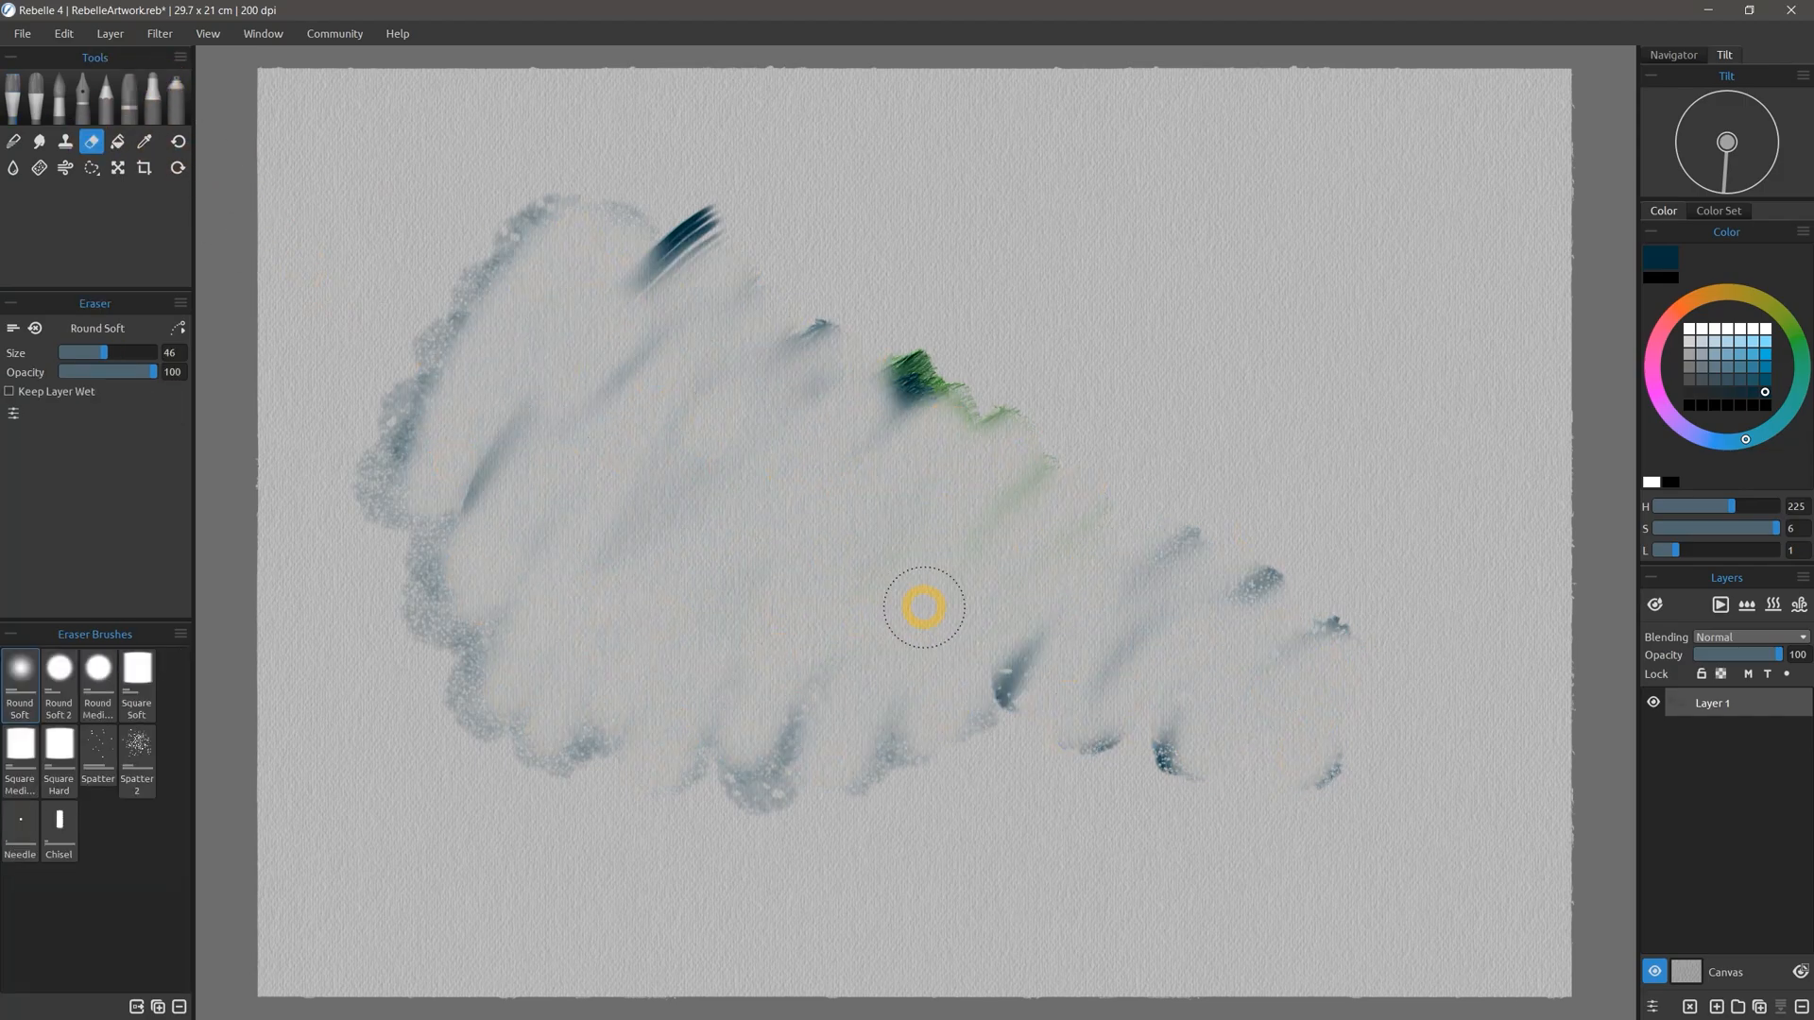
Zoom out to see the whole canvas and reset its rotation
left_click(1673, 55)
left_click_drag(1712, 165, 1704, 183)
left_click(1786, 185)
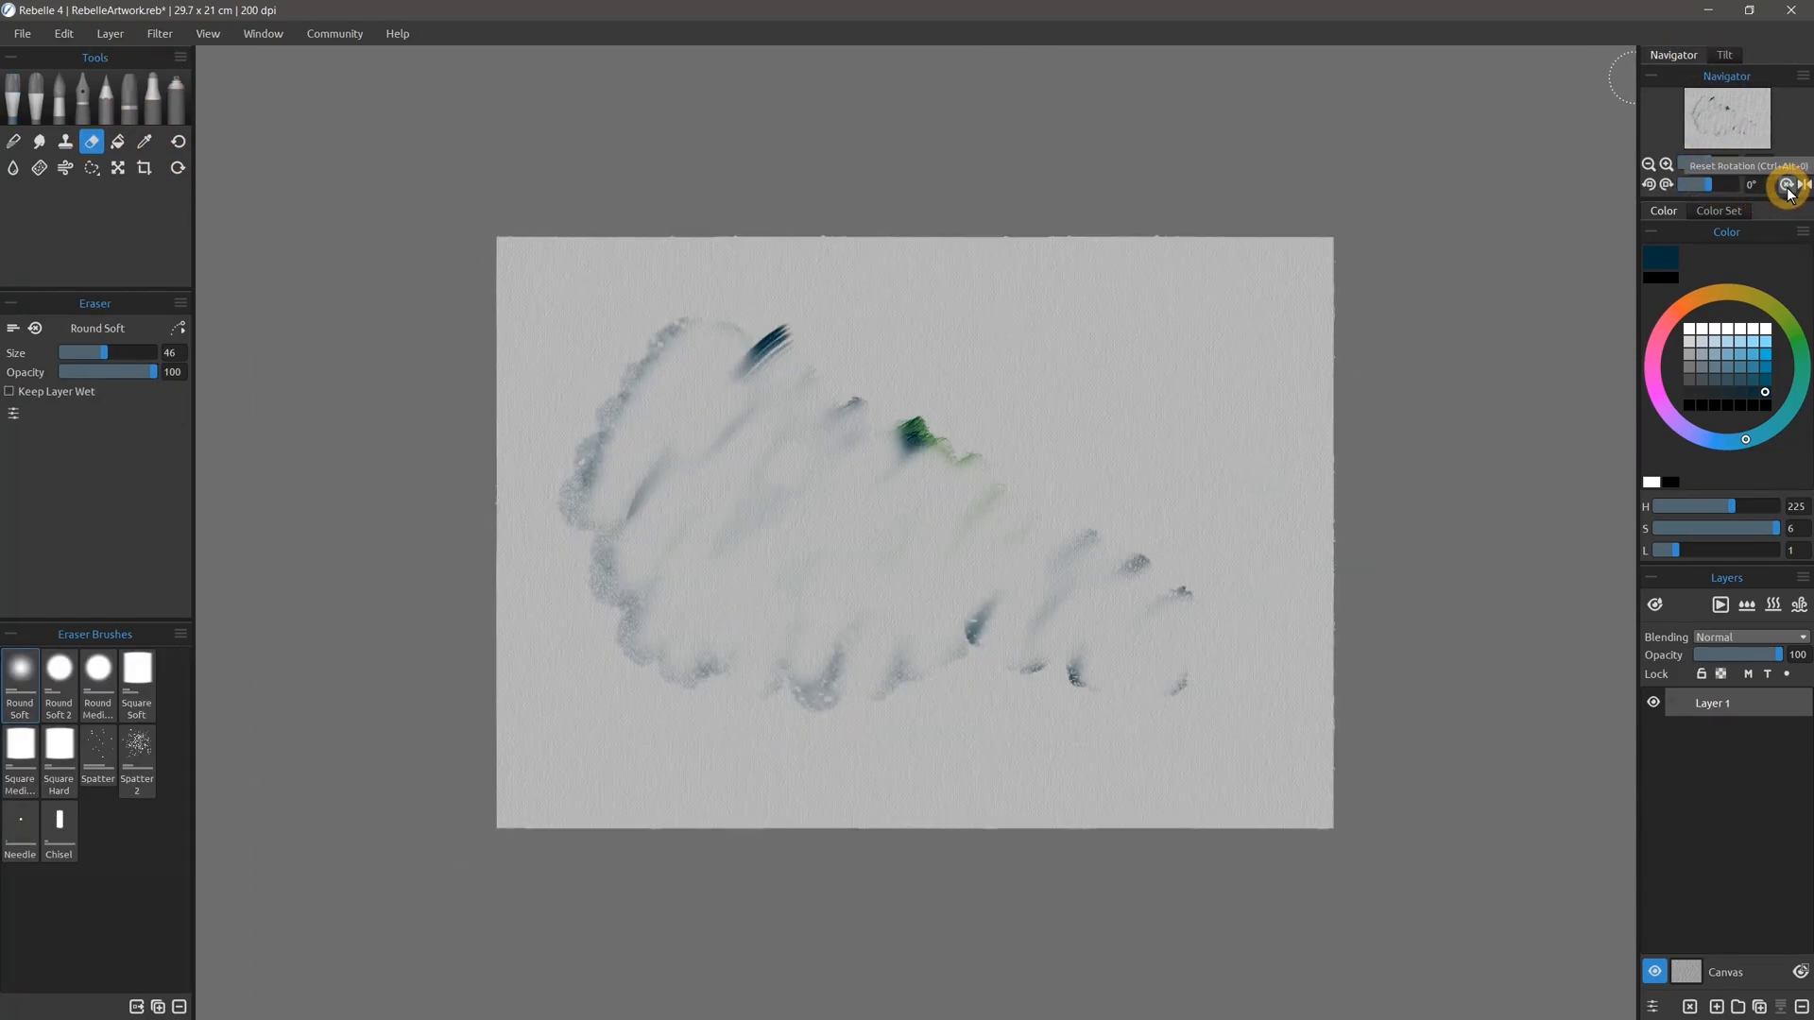
key("o")
left_click(1687, 507)
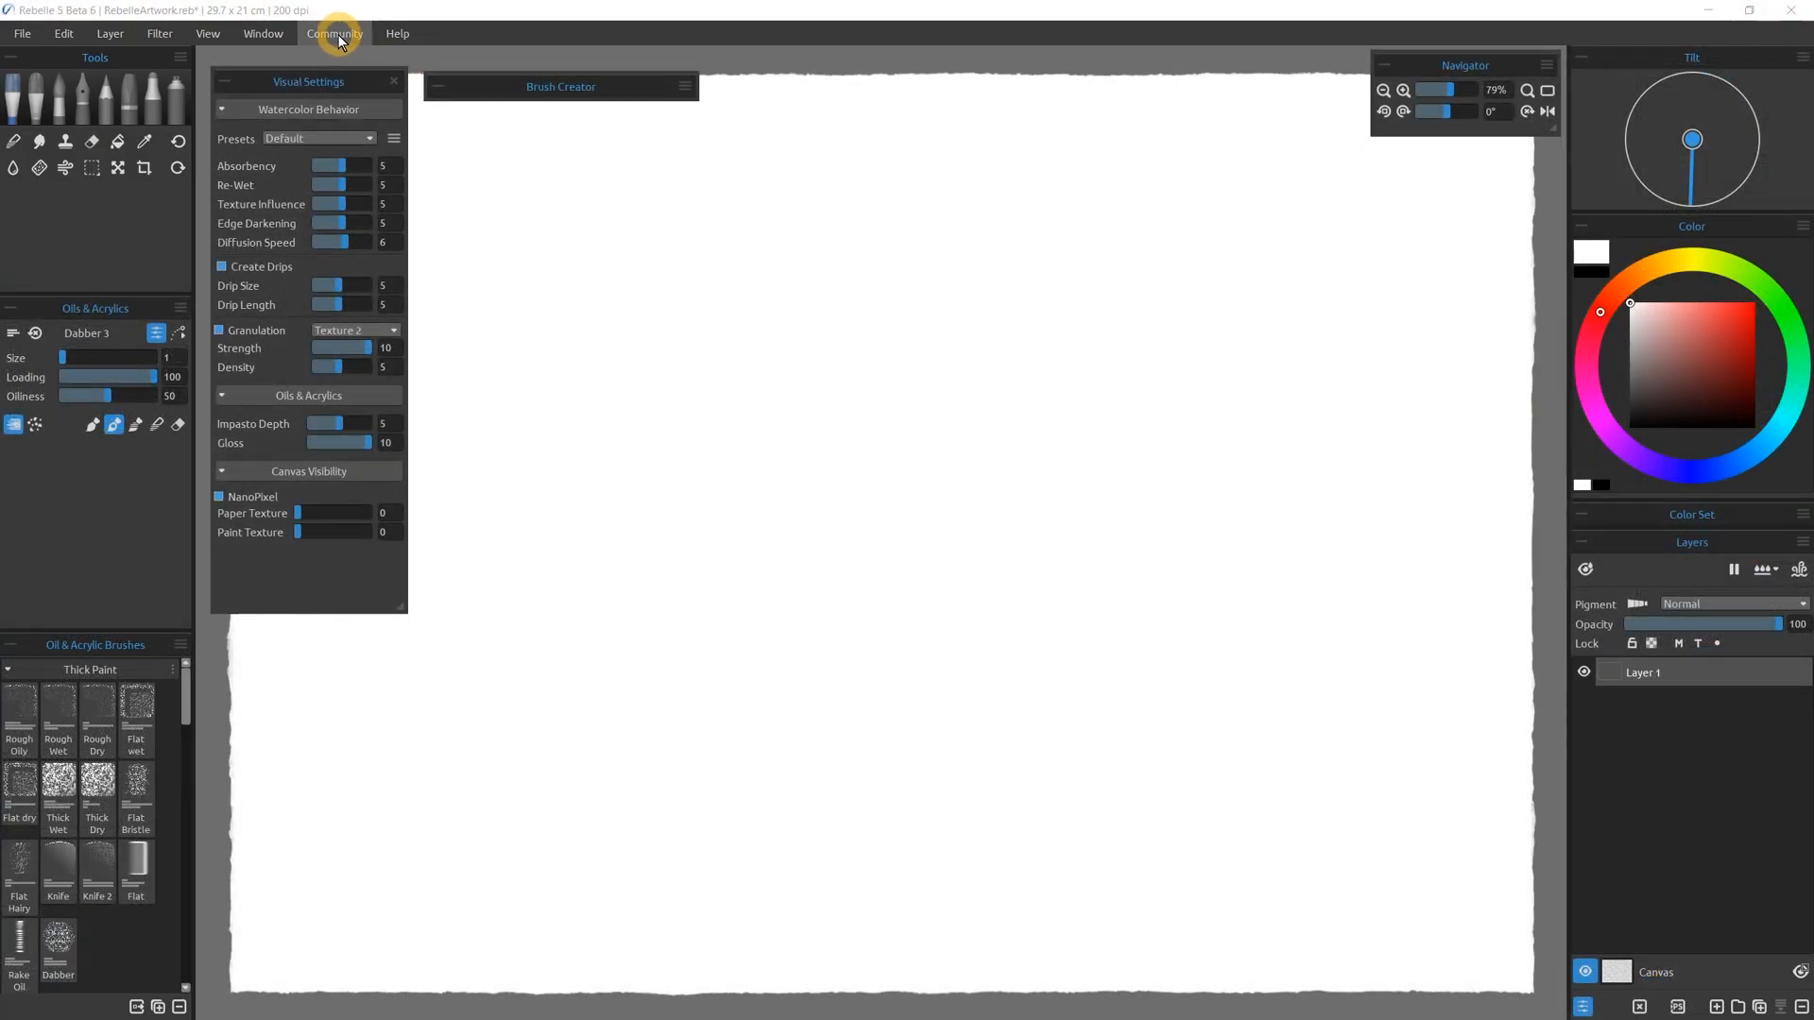
Open the Stencils panel and place it over the canvas beside Visual Settings
left_click(264, 34)
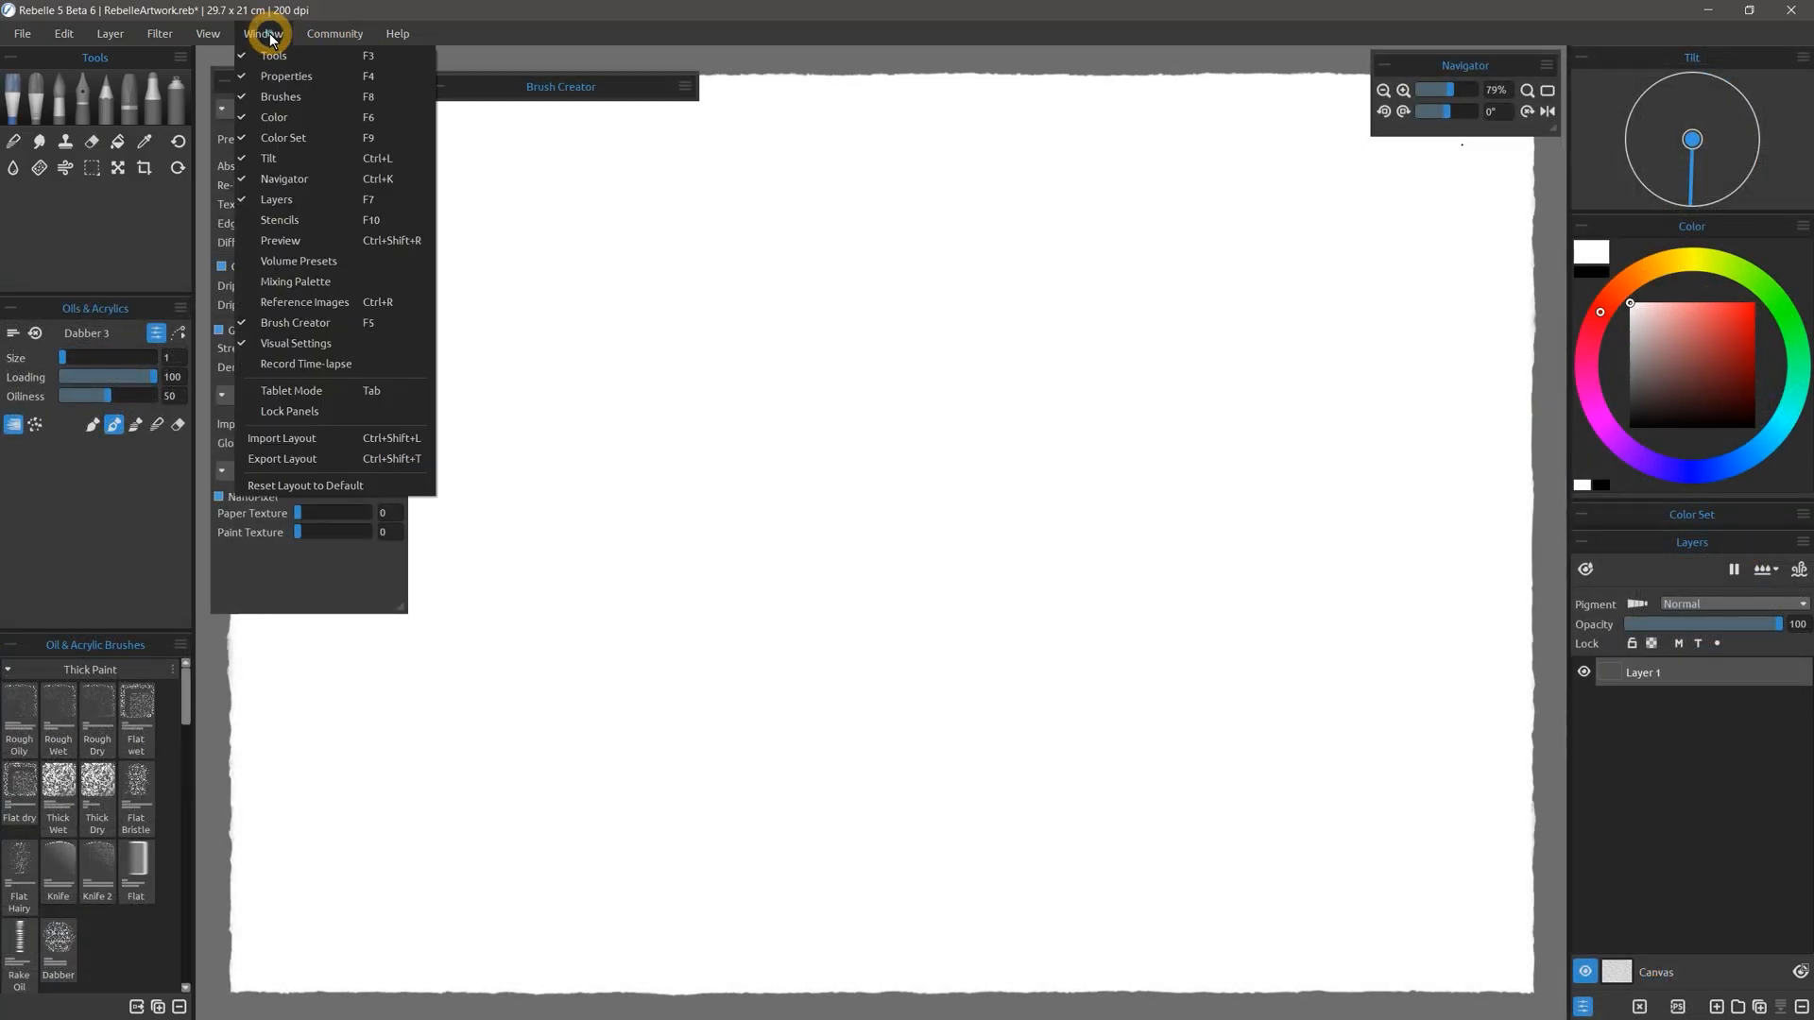
left_click(280, 221)
left_click_drag(376, 114, 582, 214)
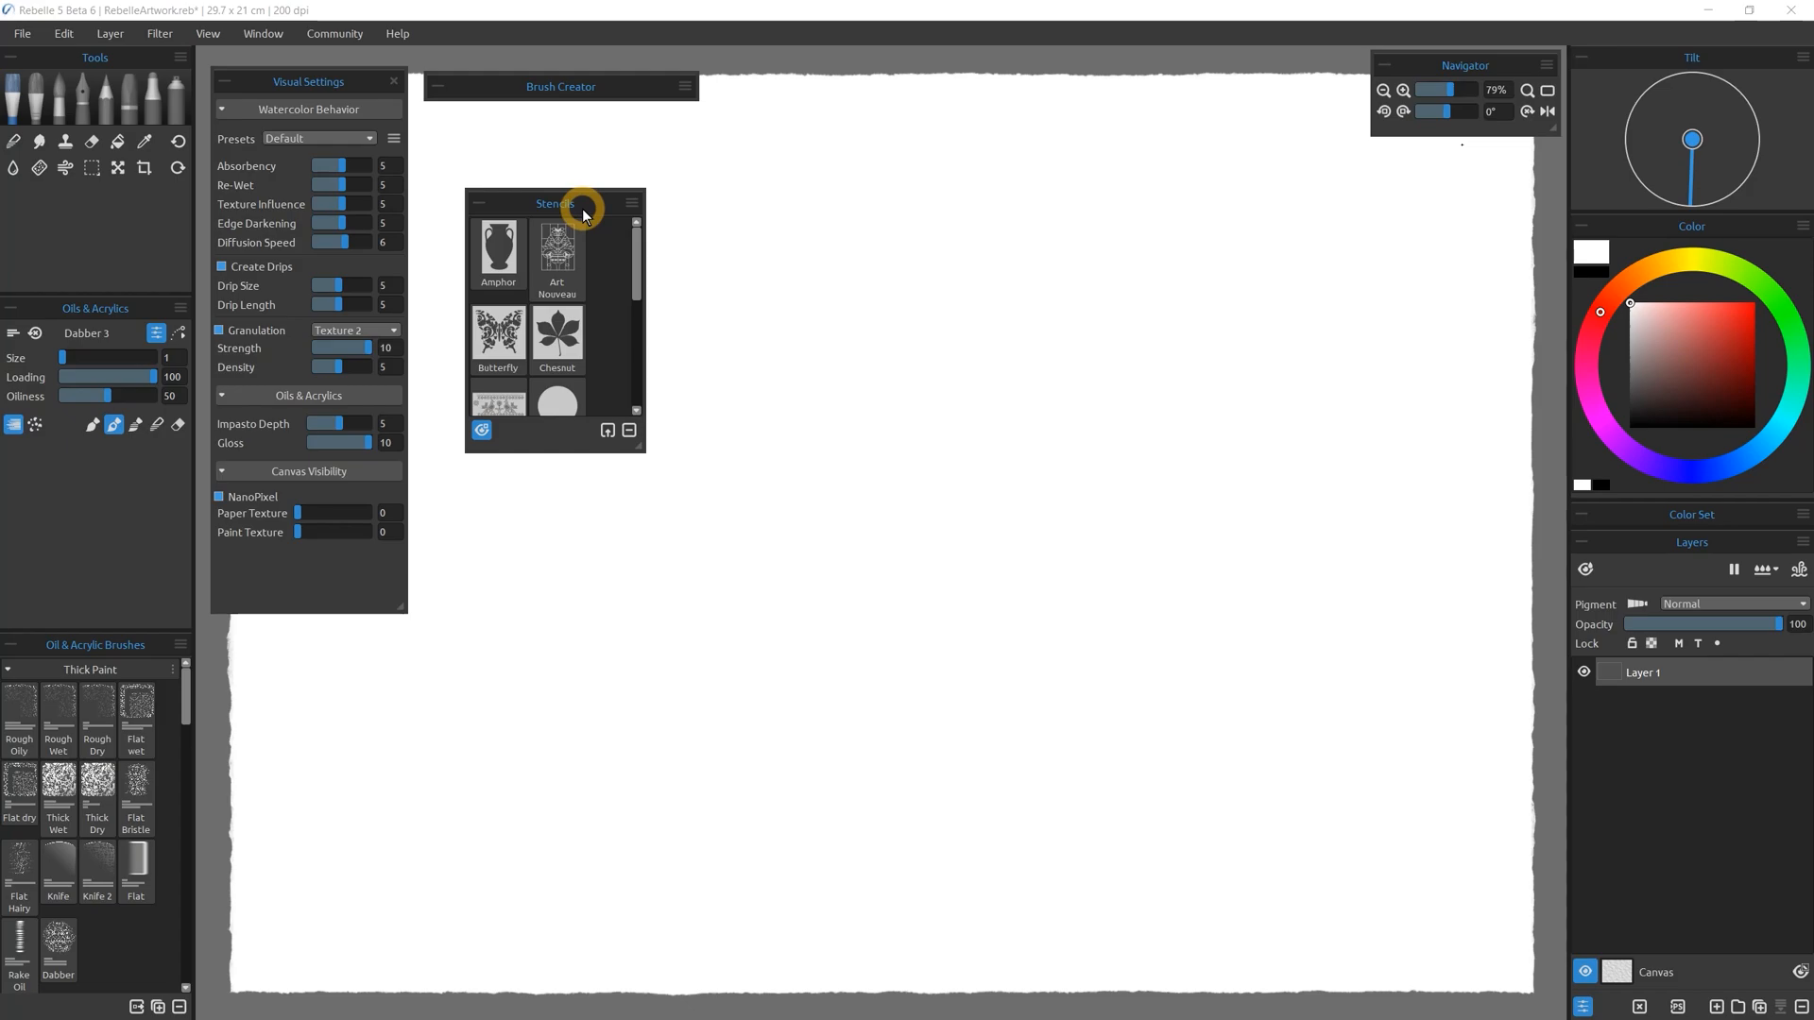
Close the Stencils panel from its own options and reopen it
left_click(630, 204)
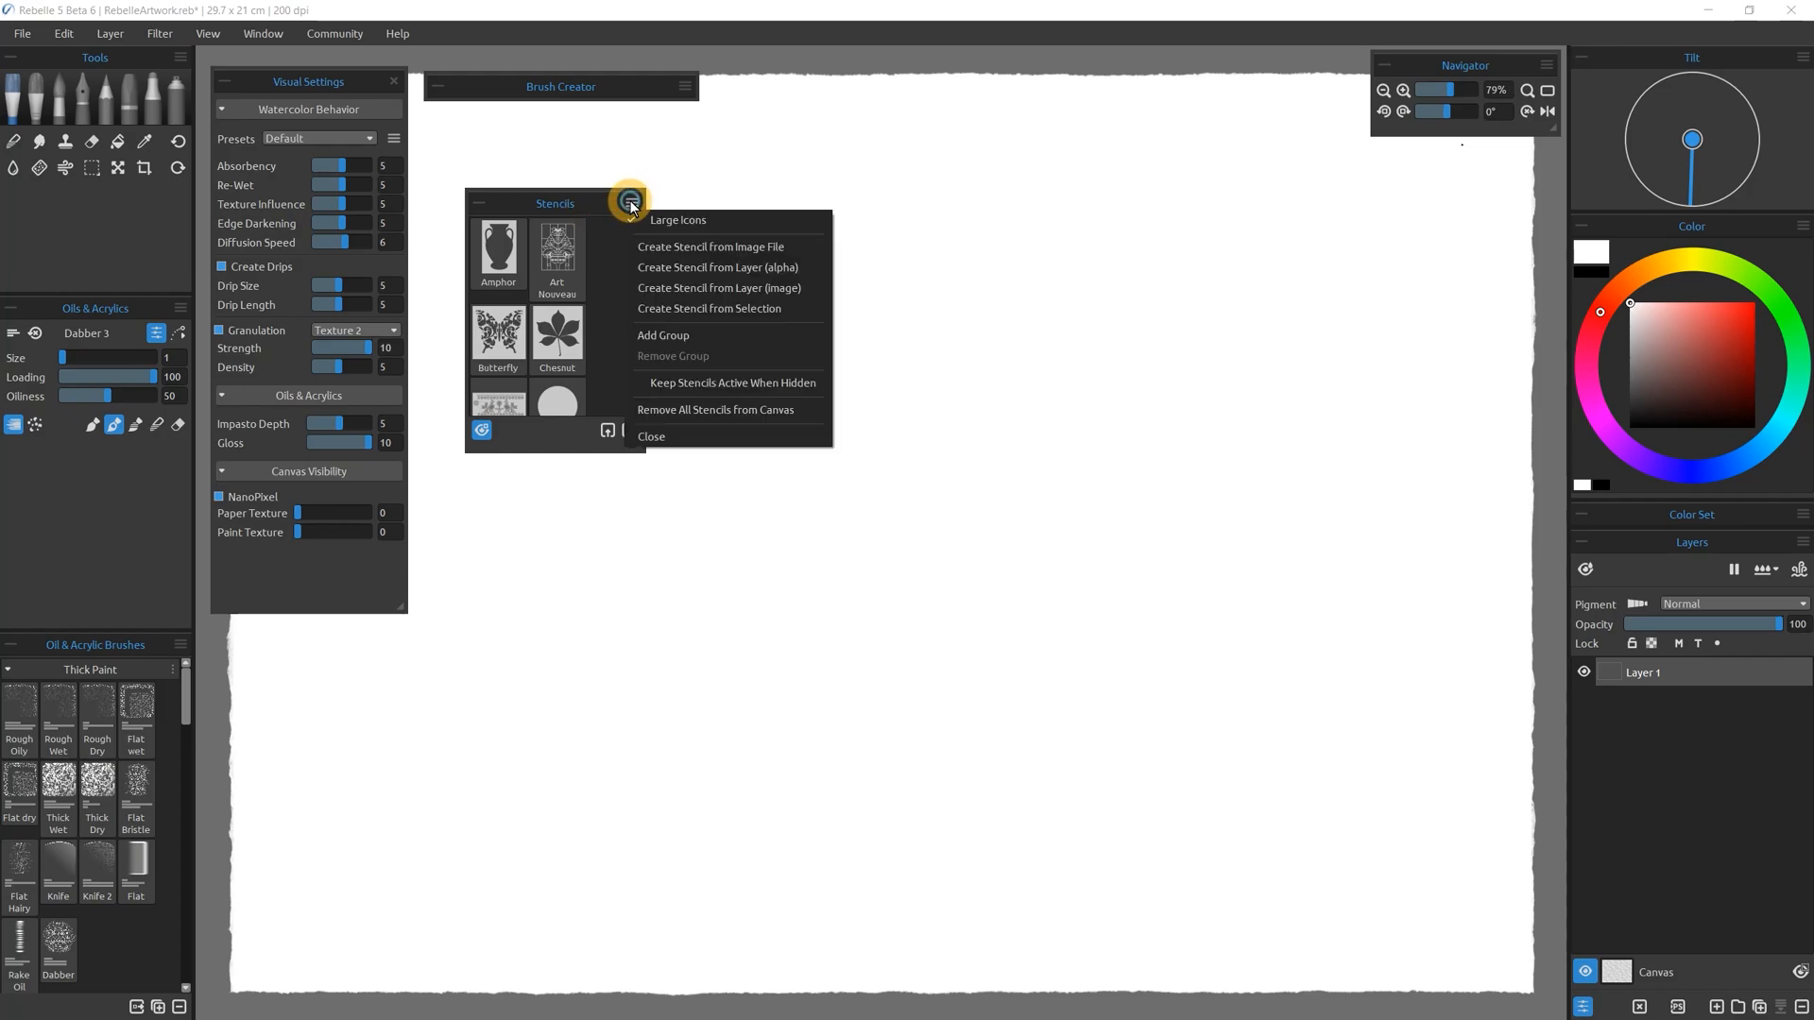
left_click(664, 434)
left_click(260, 34)
left_click(288, 222)
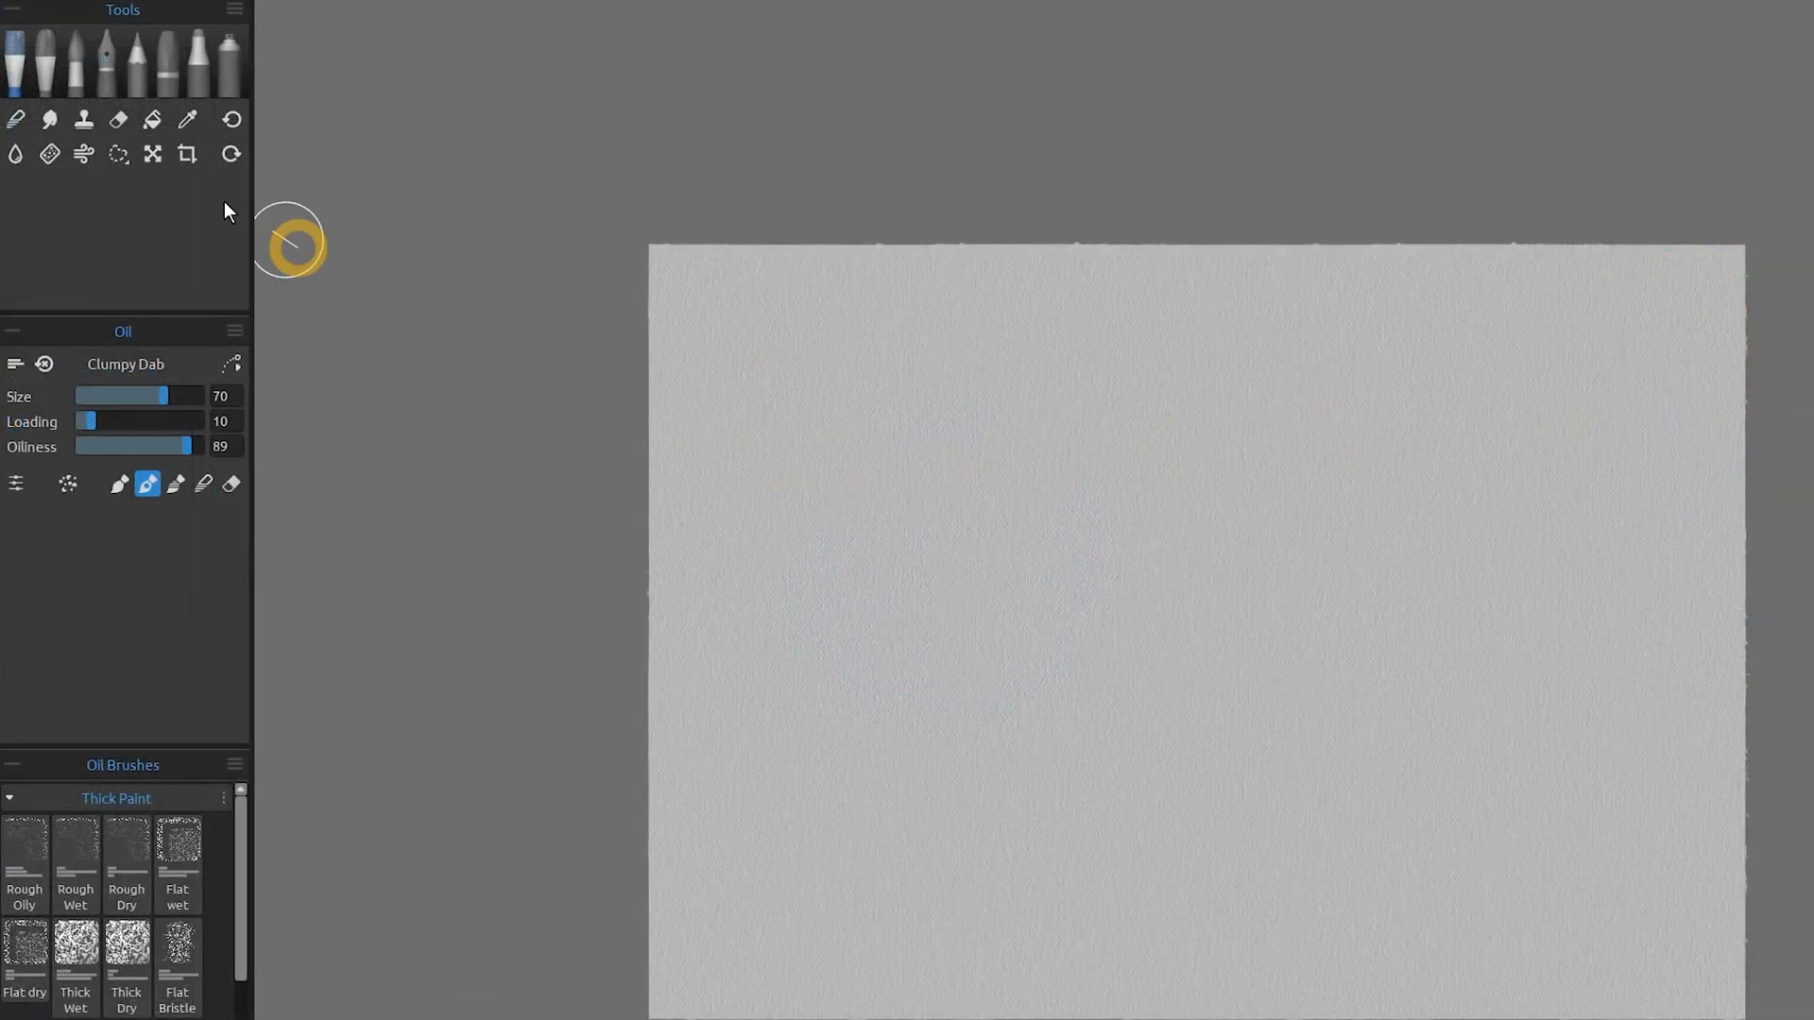
Switch to Rebelle 4 and paint dark green swatches with Clumpy Dab oil, acrylic and Liner watercolor, plus a long stroke below them
mouse_move(964, 408)
left_mouse_down()
mouse_move(921, 557)
mouse_move(1063, 486)
mouse_move(1168, 469)
mouse_move(1271, 638)
left_mouse_up()
left_click(44, 59)
left_click(75, 70)
mouse_move(1342, 510)
left_mouse_down()
mouse_move(1389, 668)
mouse_move(1566, 711)
left_mouse_up()
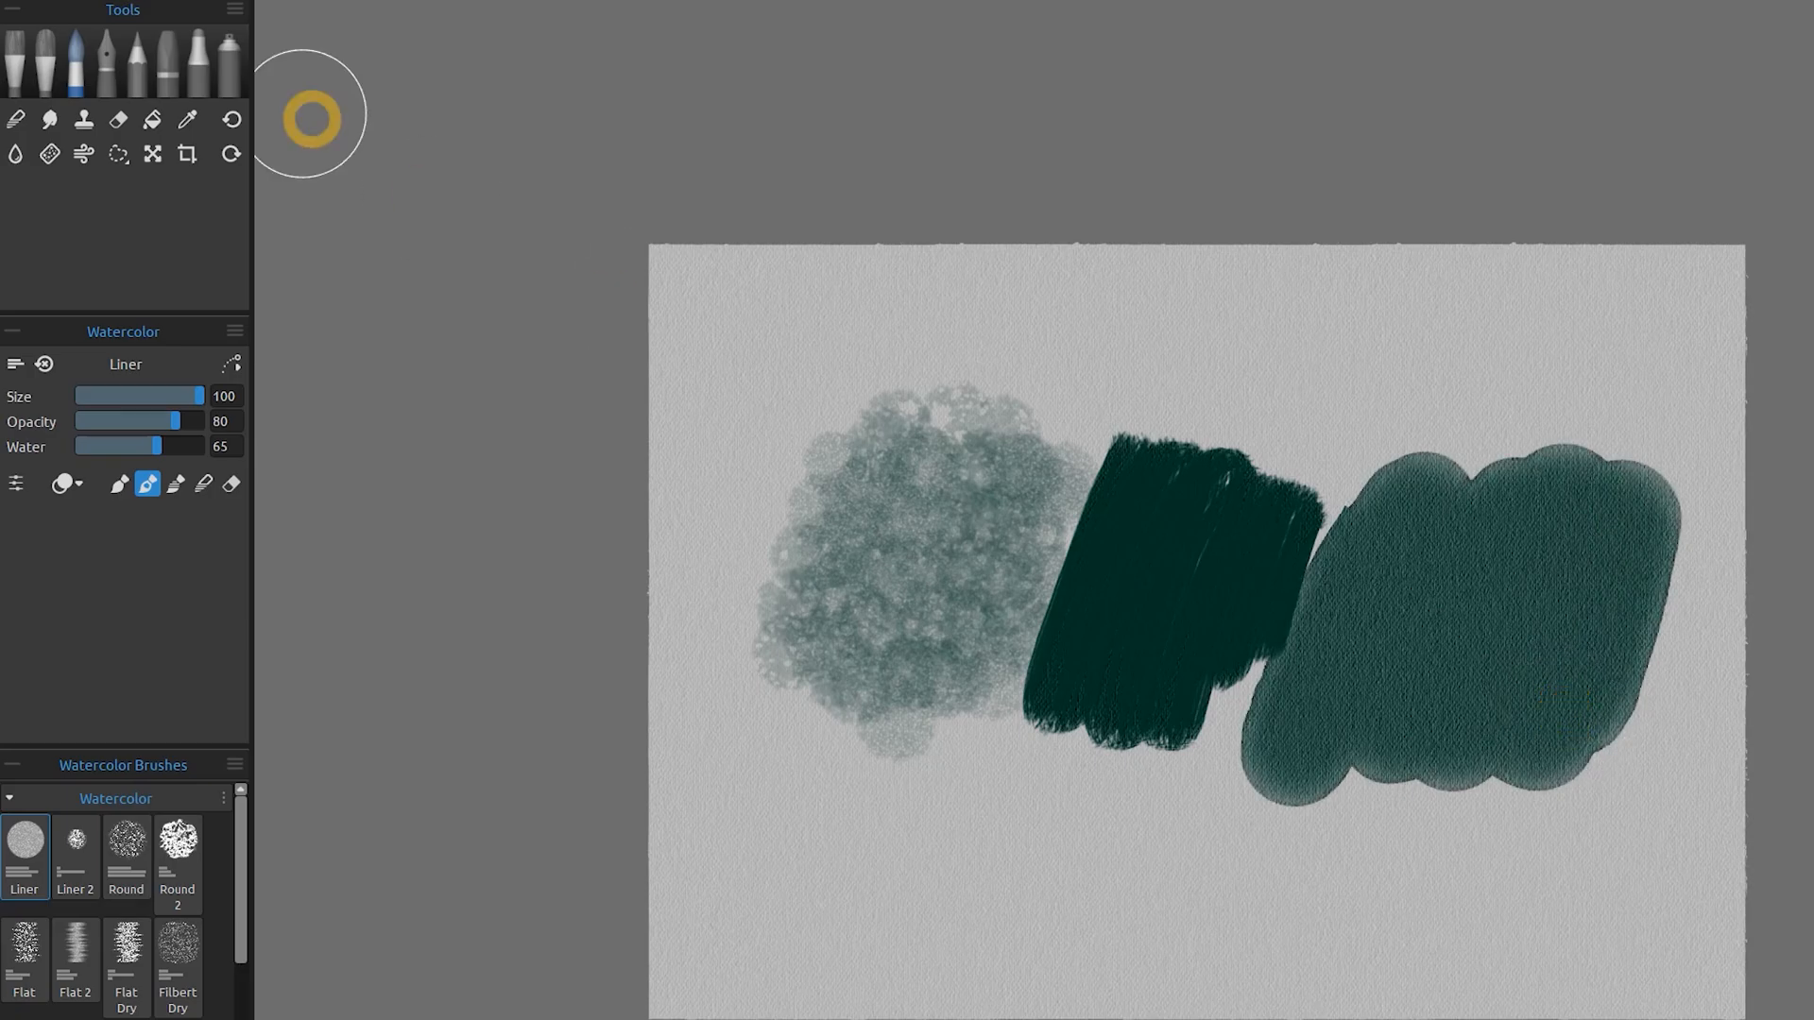
mouse_move(769, 855)
left_mouse_down()
mouse_move(1004, 770)
mouse_move(1663, 874)
left_mouse_up()
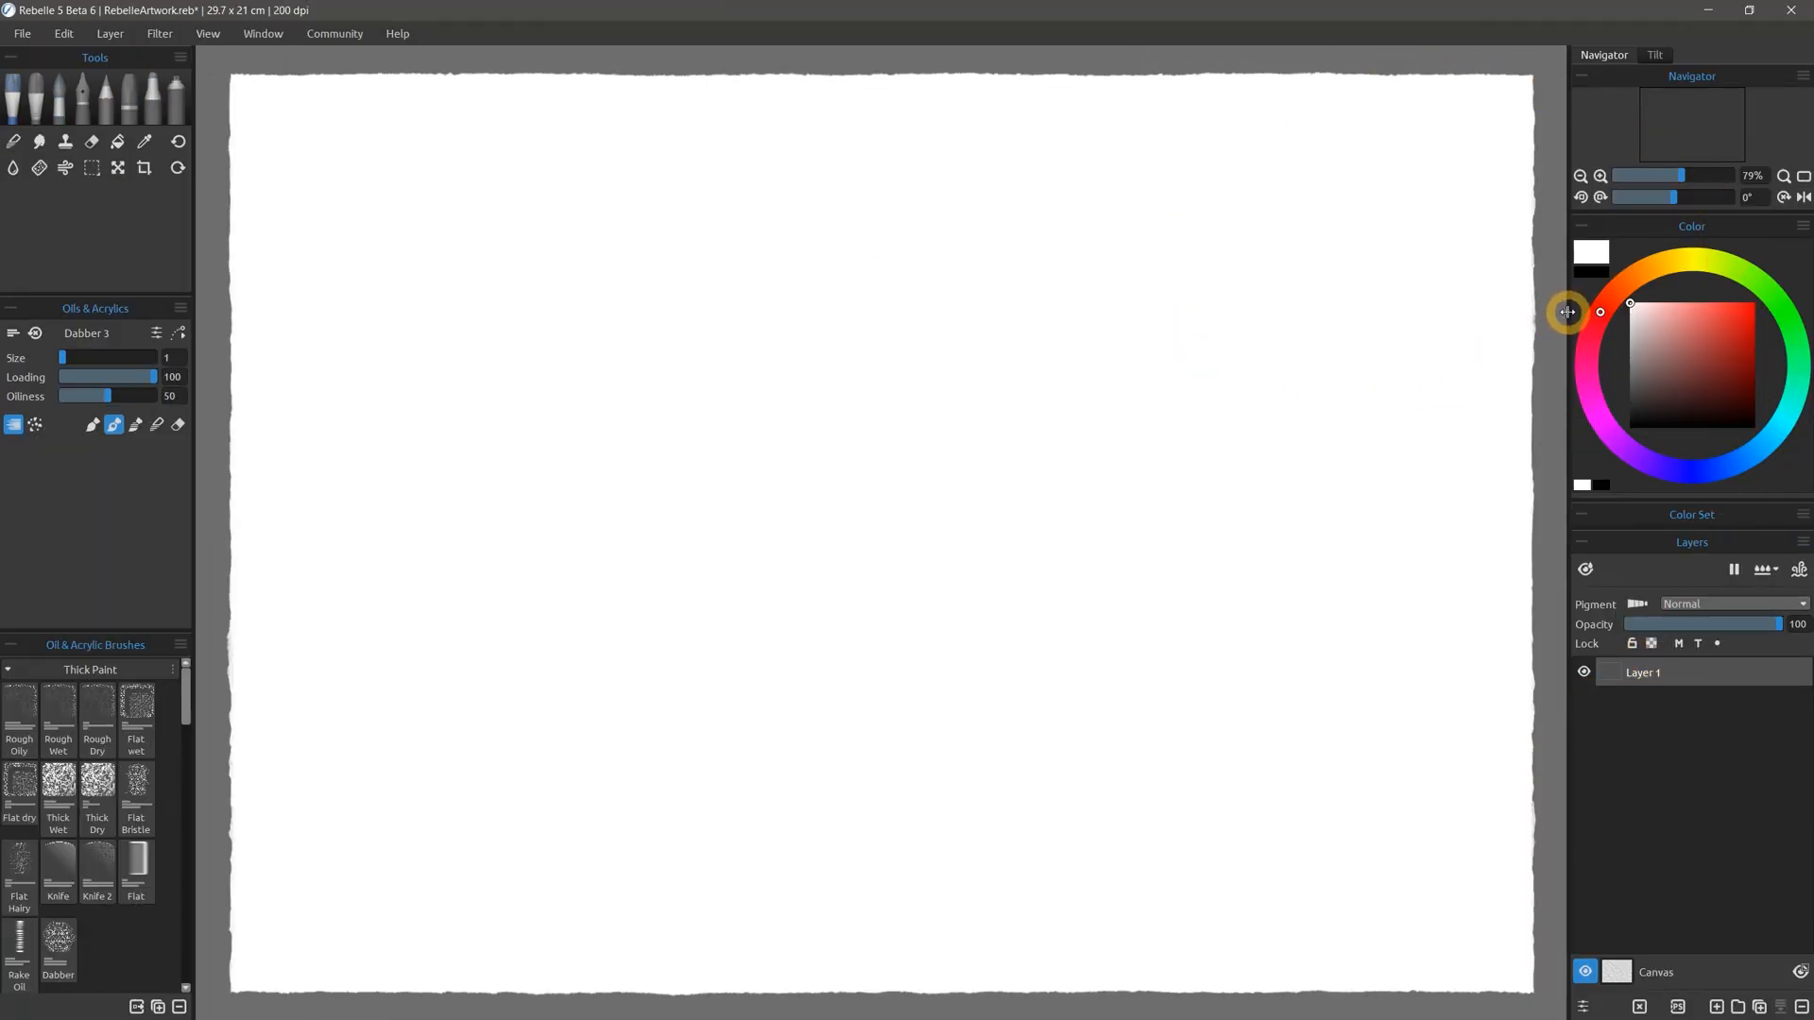
Narrow the side panel columns to widen the canvas area and reposition the collapsed Visual Settings panel
left_click_drag(1567, 312, 1606, 325)
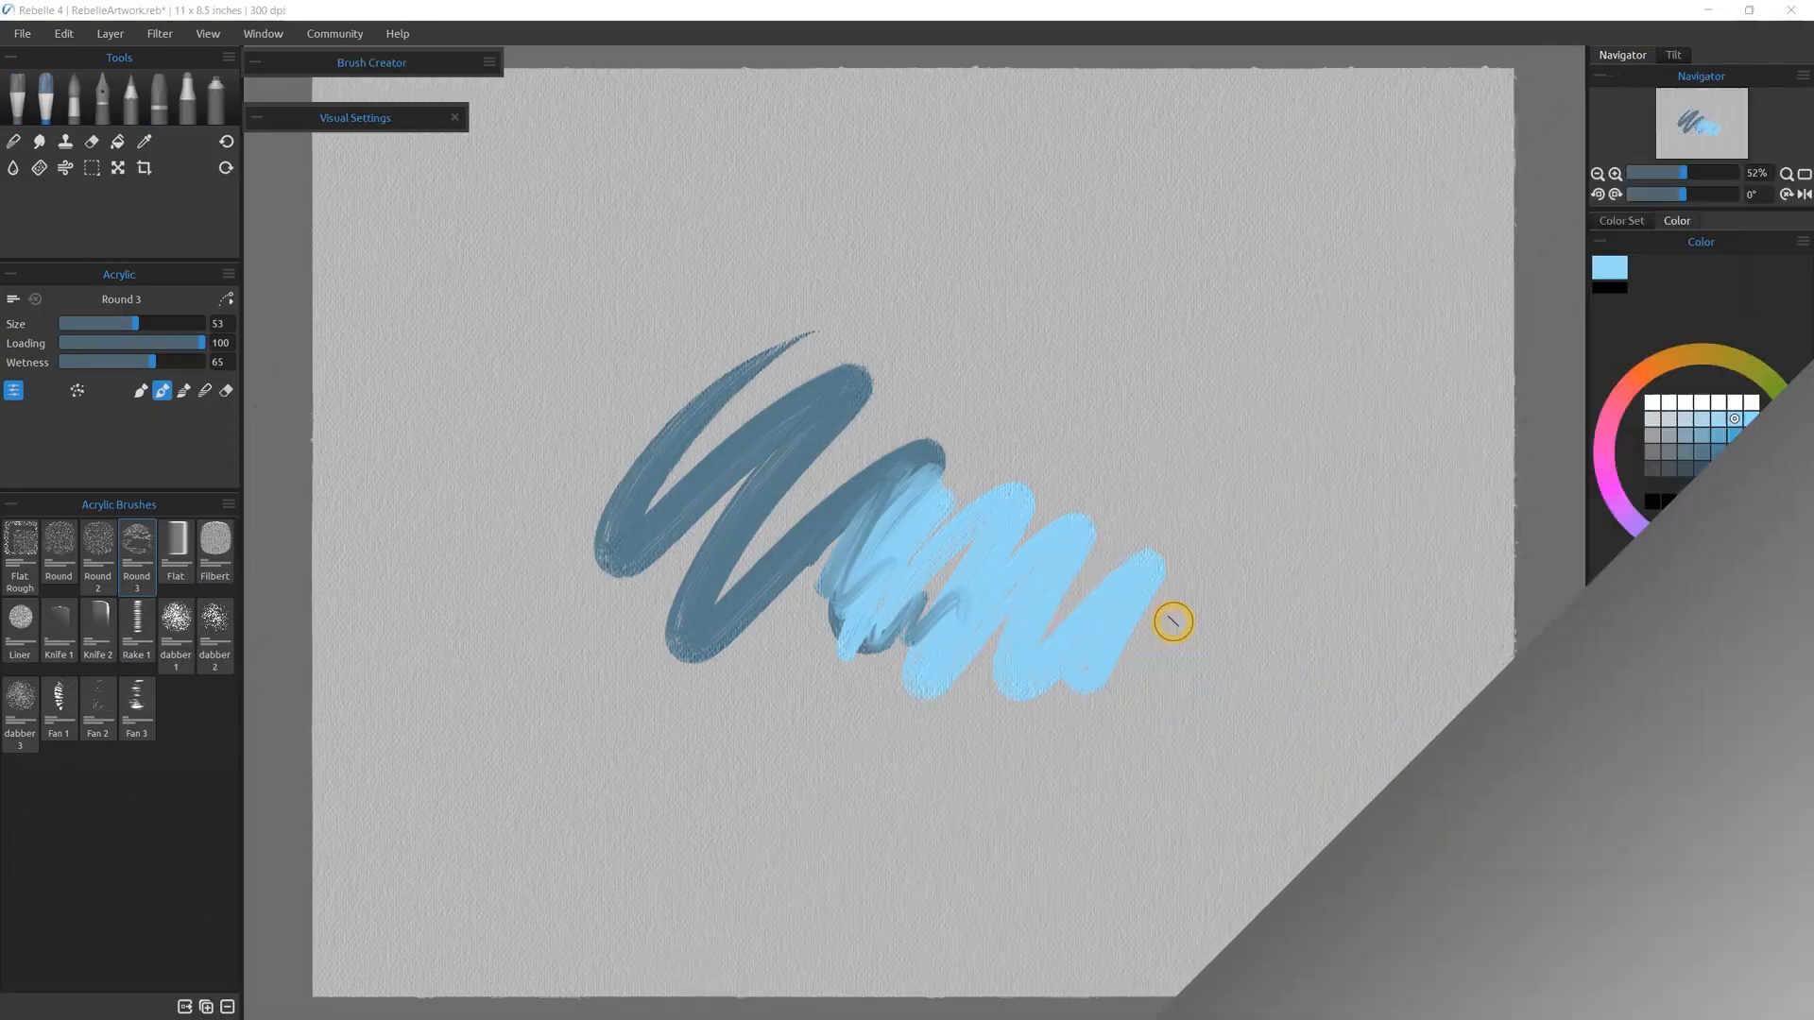
mouse_move(241, 696)
left_mouse_down()
mouse_move(381, 709)
mouse_move(220, 692)
left_mouse_up()
mouse_move(359, 117)
left_mouse_down()
mouse_move(132, 272)
mouse_move(345, 149)
left_mouse_up()
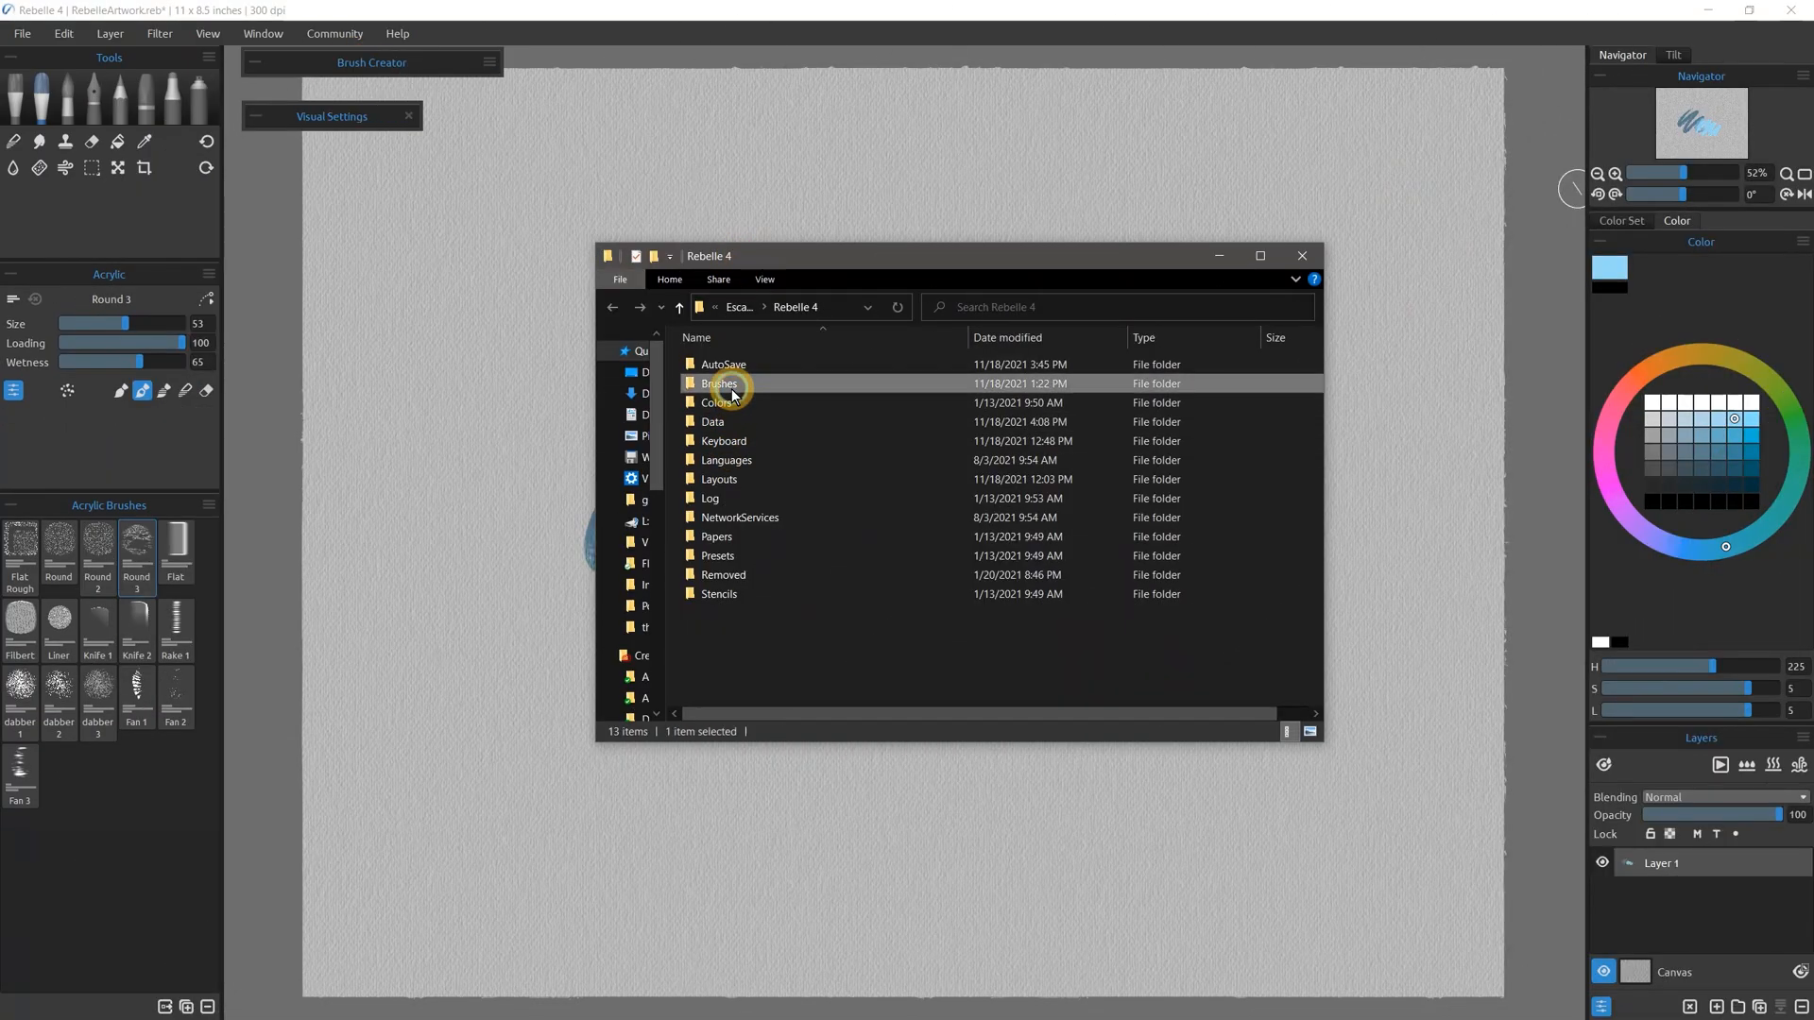
Browse the Brushes folder and its subfolders inside the Rebelle 4 folder in File Explorer
double_click(733, 360)
left_click(743, 652)
double_click(743, 652)
double_click(778, 469)
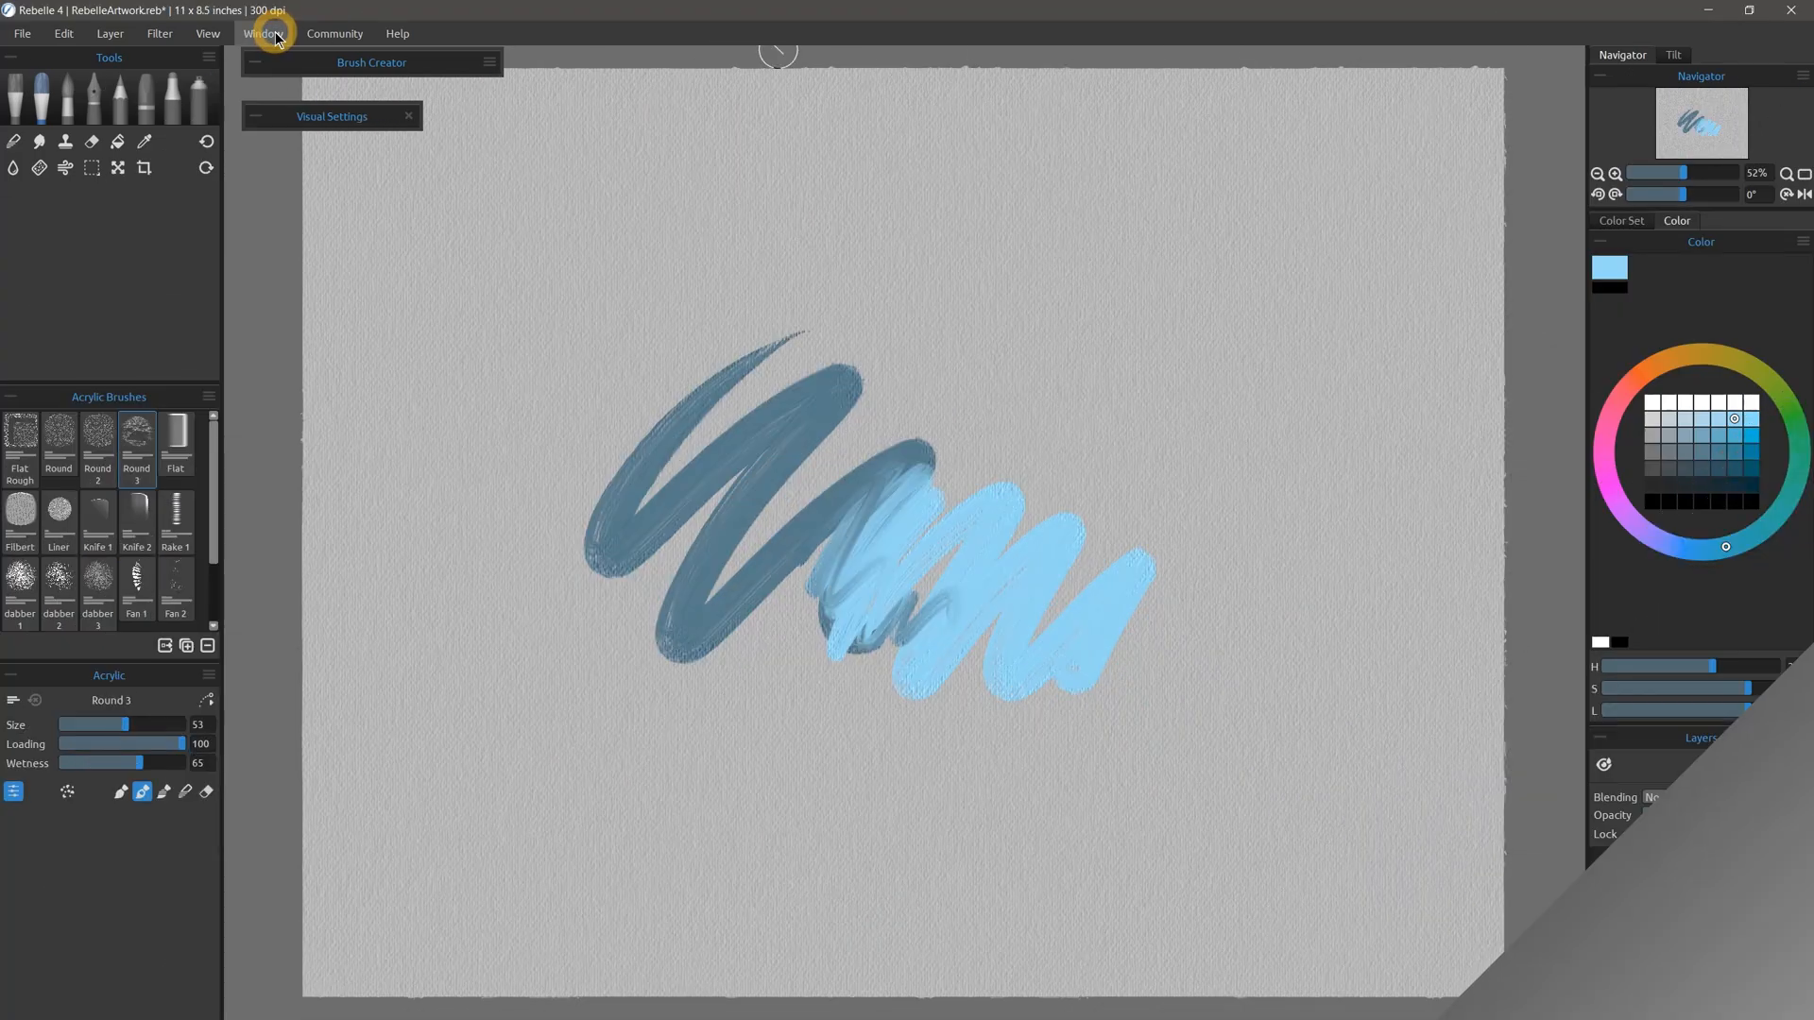
Export the current panel layout
left_click(263, 33)
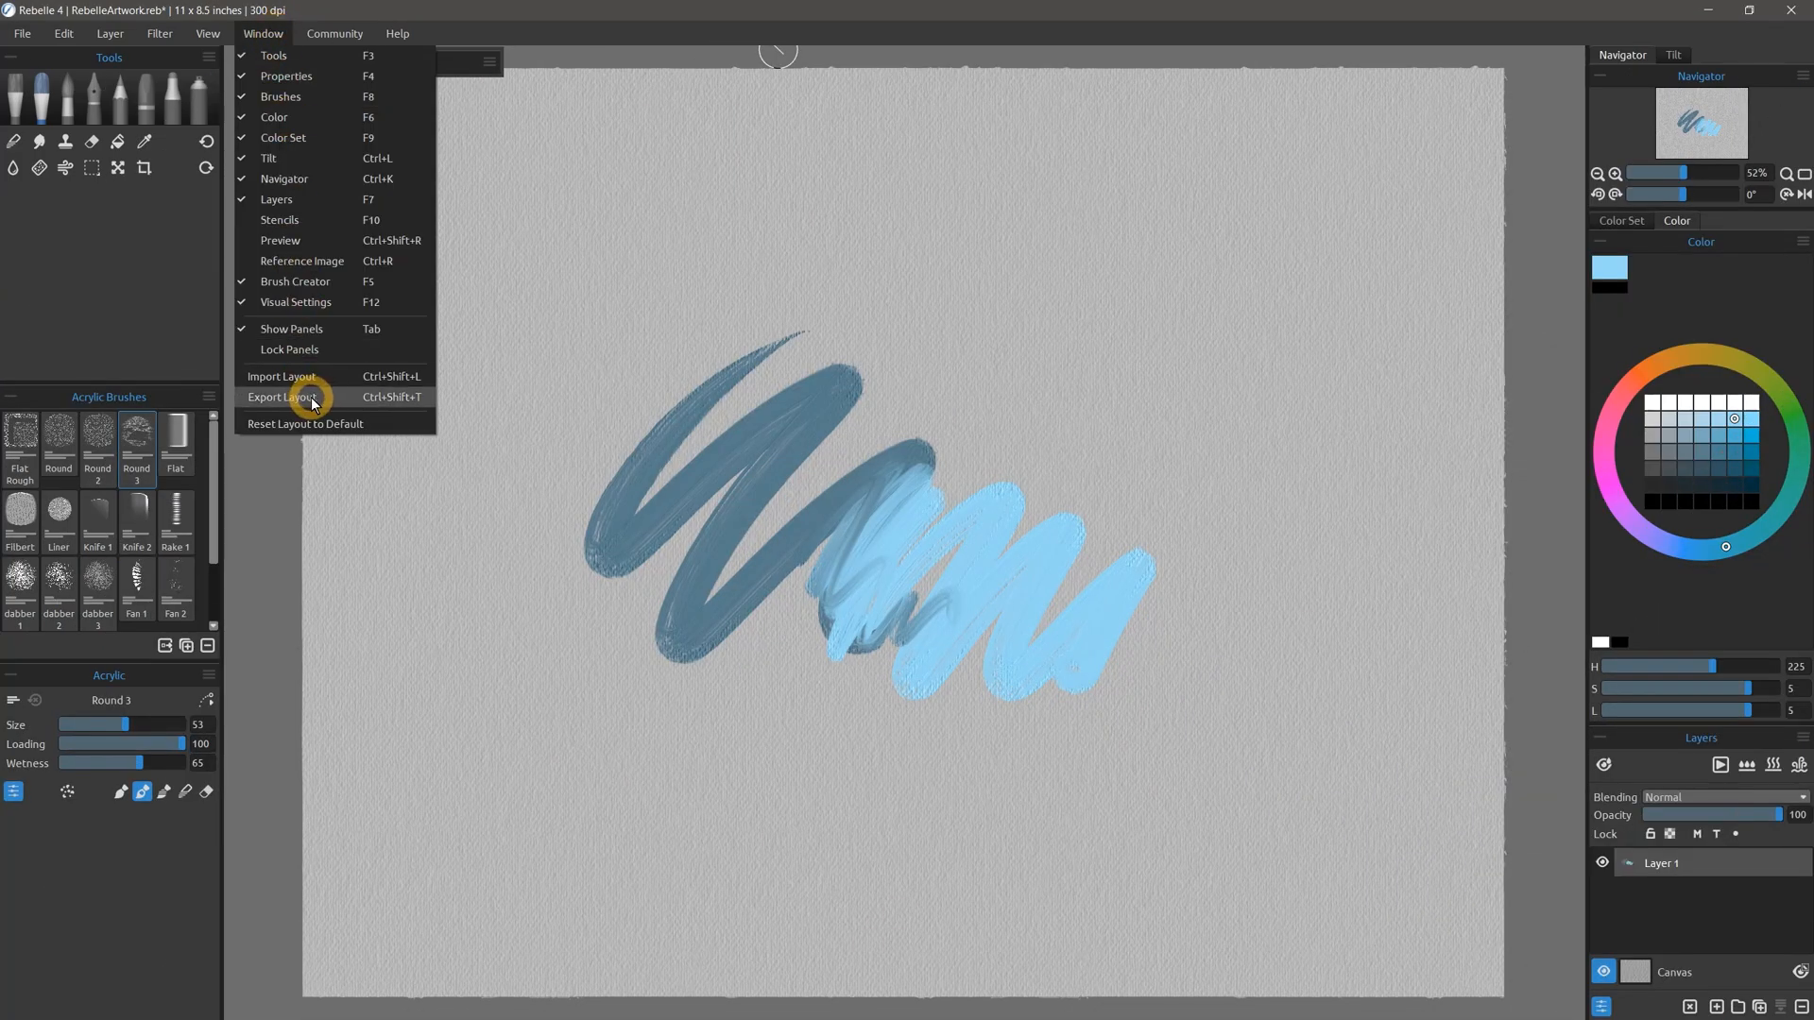
left_click(315, 398)
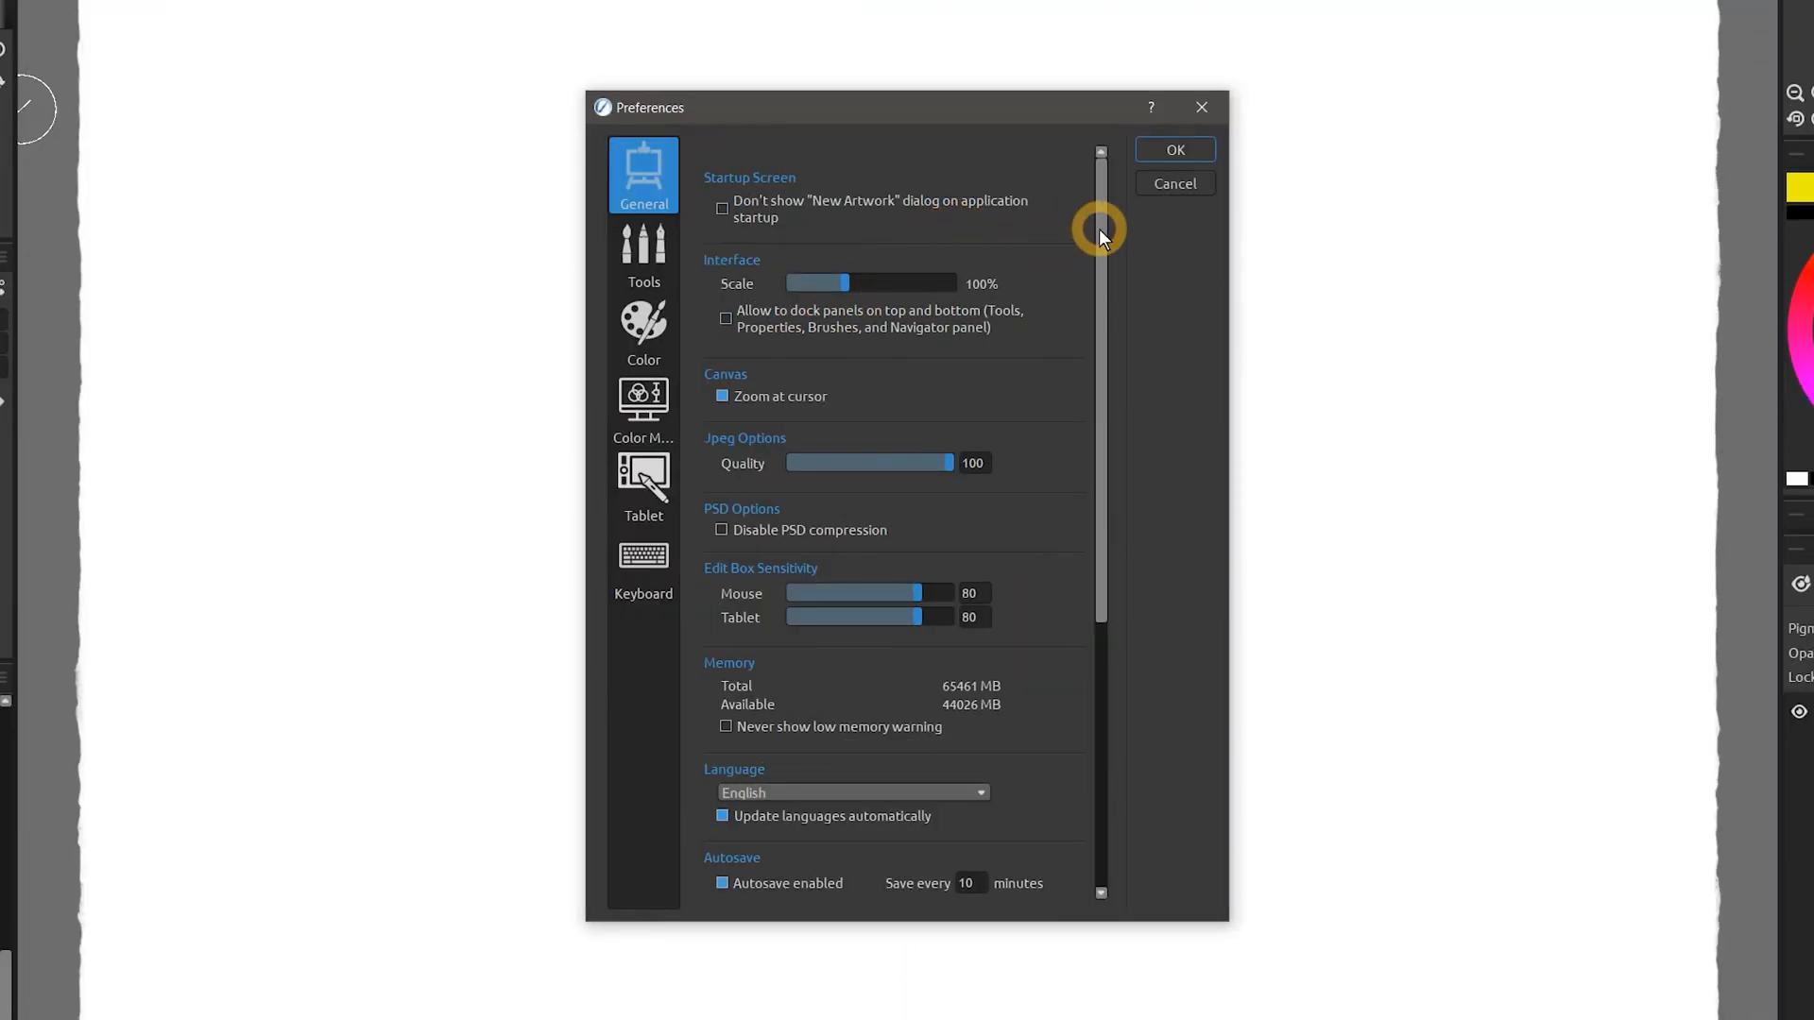
Review the General, Tools, Color, Color Management and Tablet pages of the Preferences
left_click_drag(1098, 229, 1100, 493)
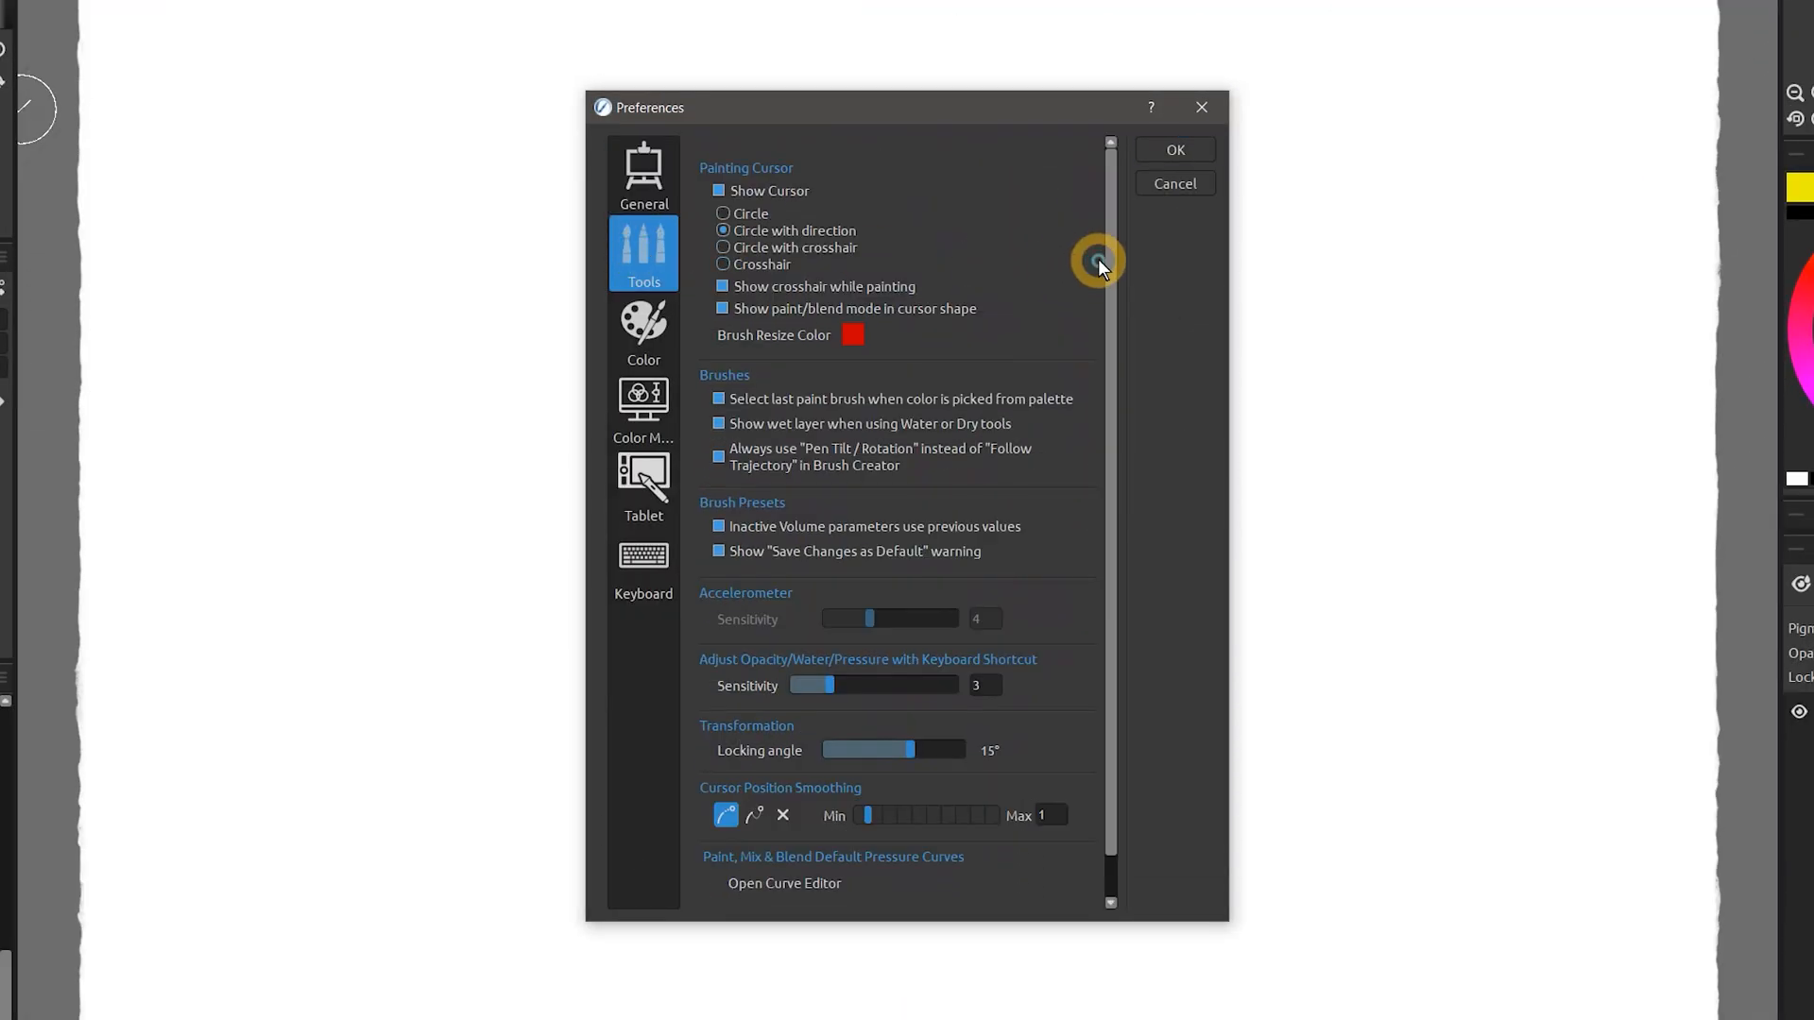
left_click_drag(1093, 255, 1118, 340)
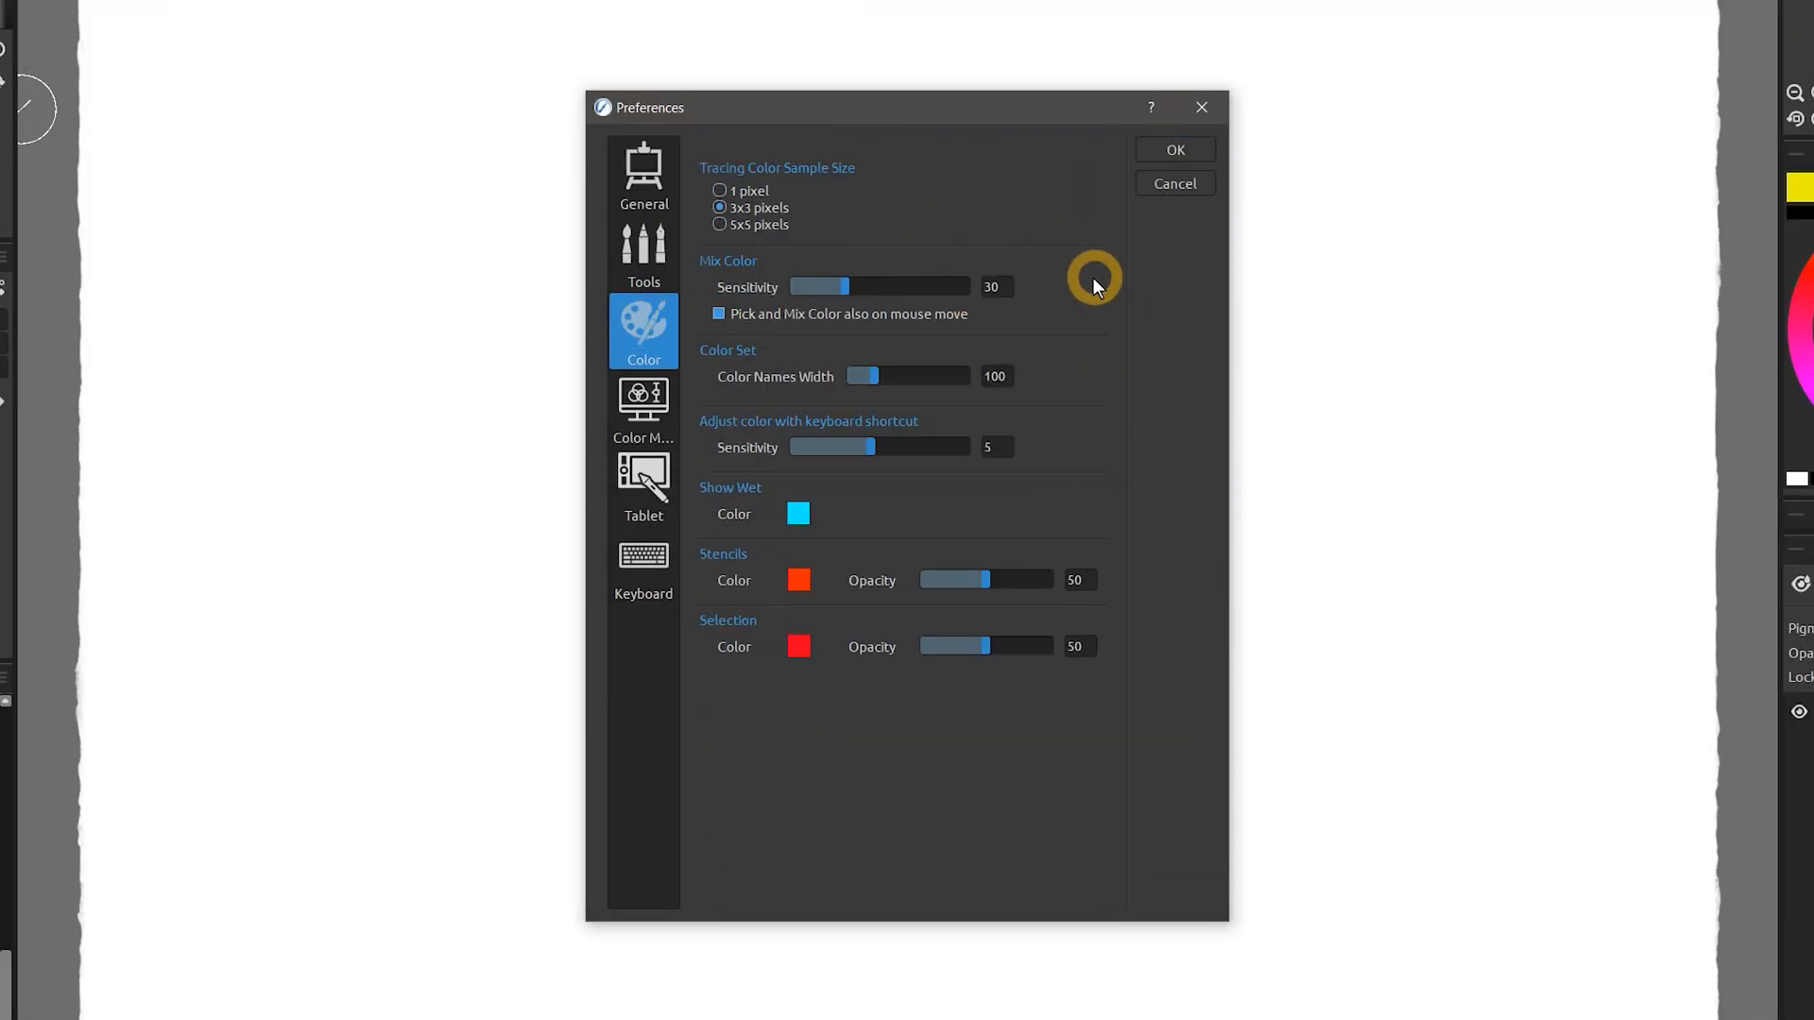
left_click(644, 406)
left_click(644, 484)
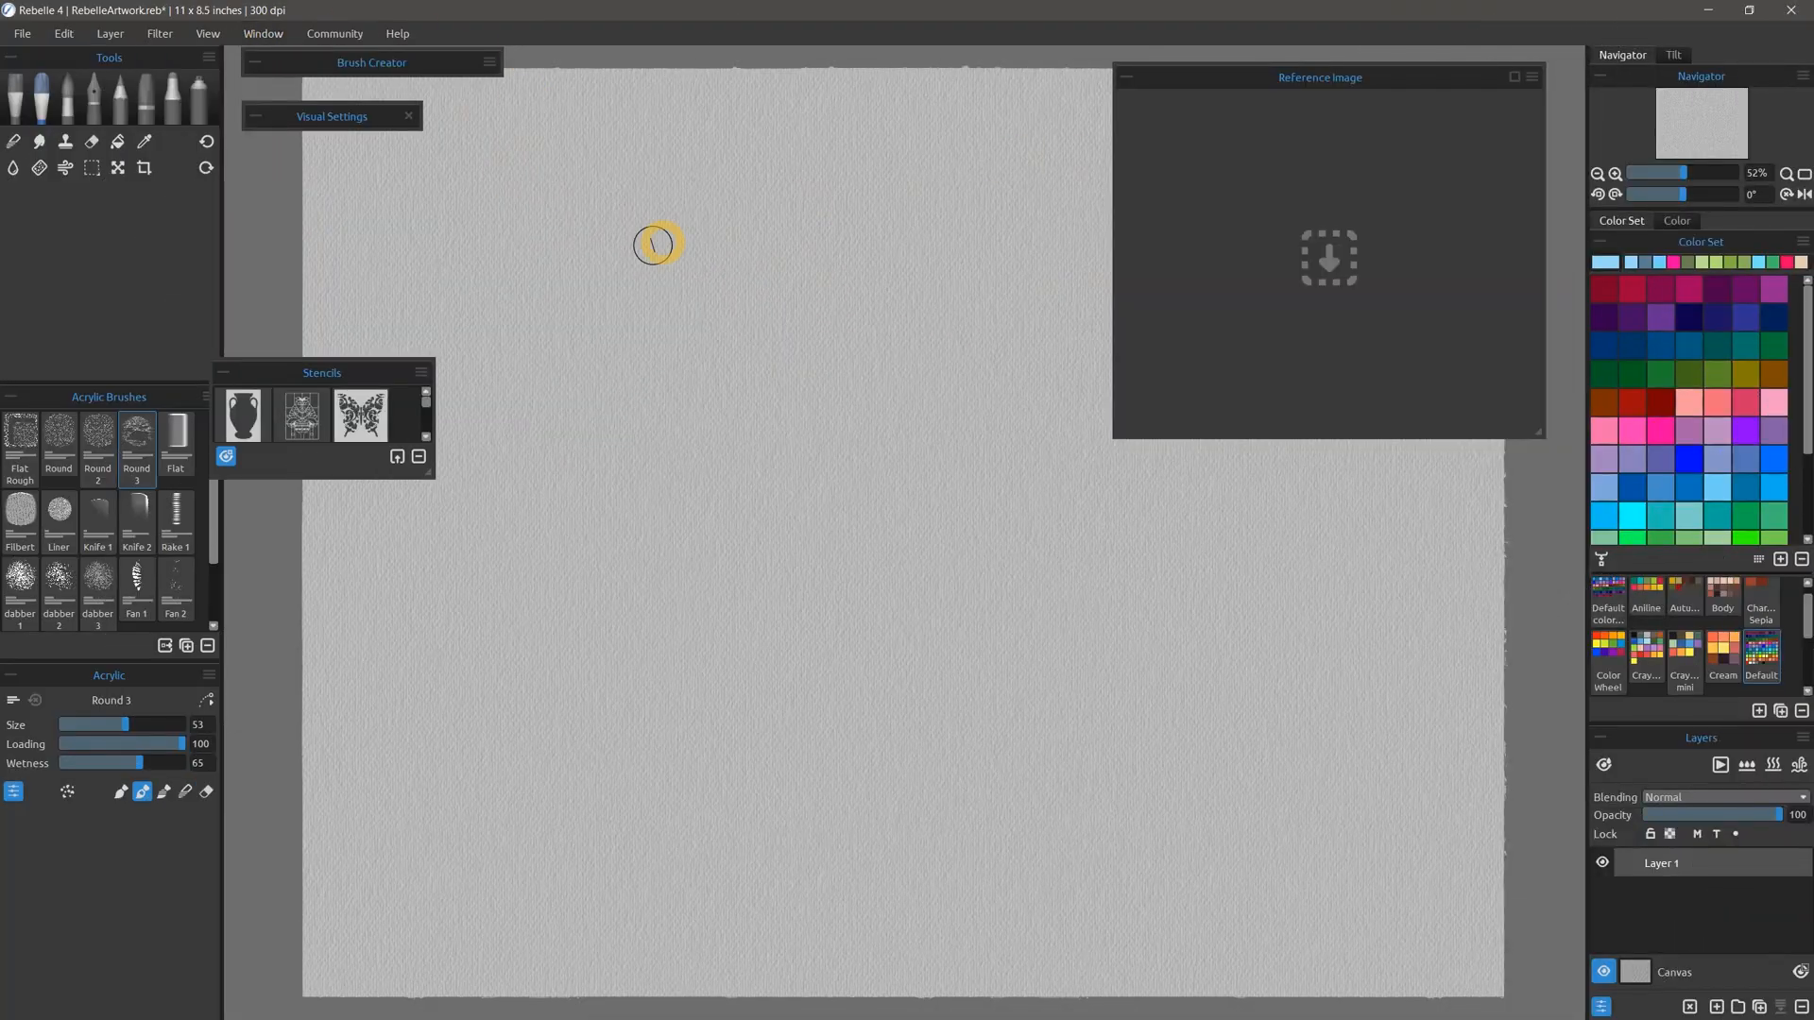
Move the Stencils and Visual Settings panels onto the canvas and expand the Brush Creator and Visual Settings
left_click_drag(330, 375, 660, 100)
left_click(255, 62)
mouse_move(332, 116)
left_mouse_down()
mouse_move(891, 100)
mouse_move(638, 241)
left_mouse_up()
left_click(817, 99)
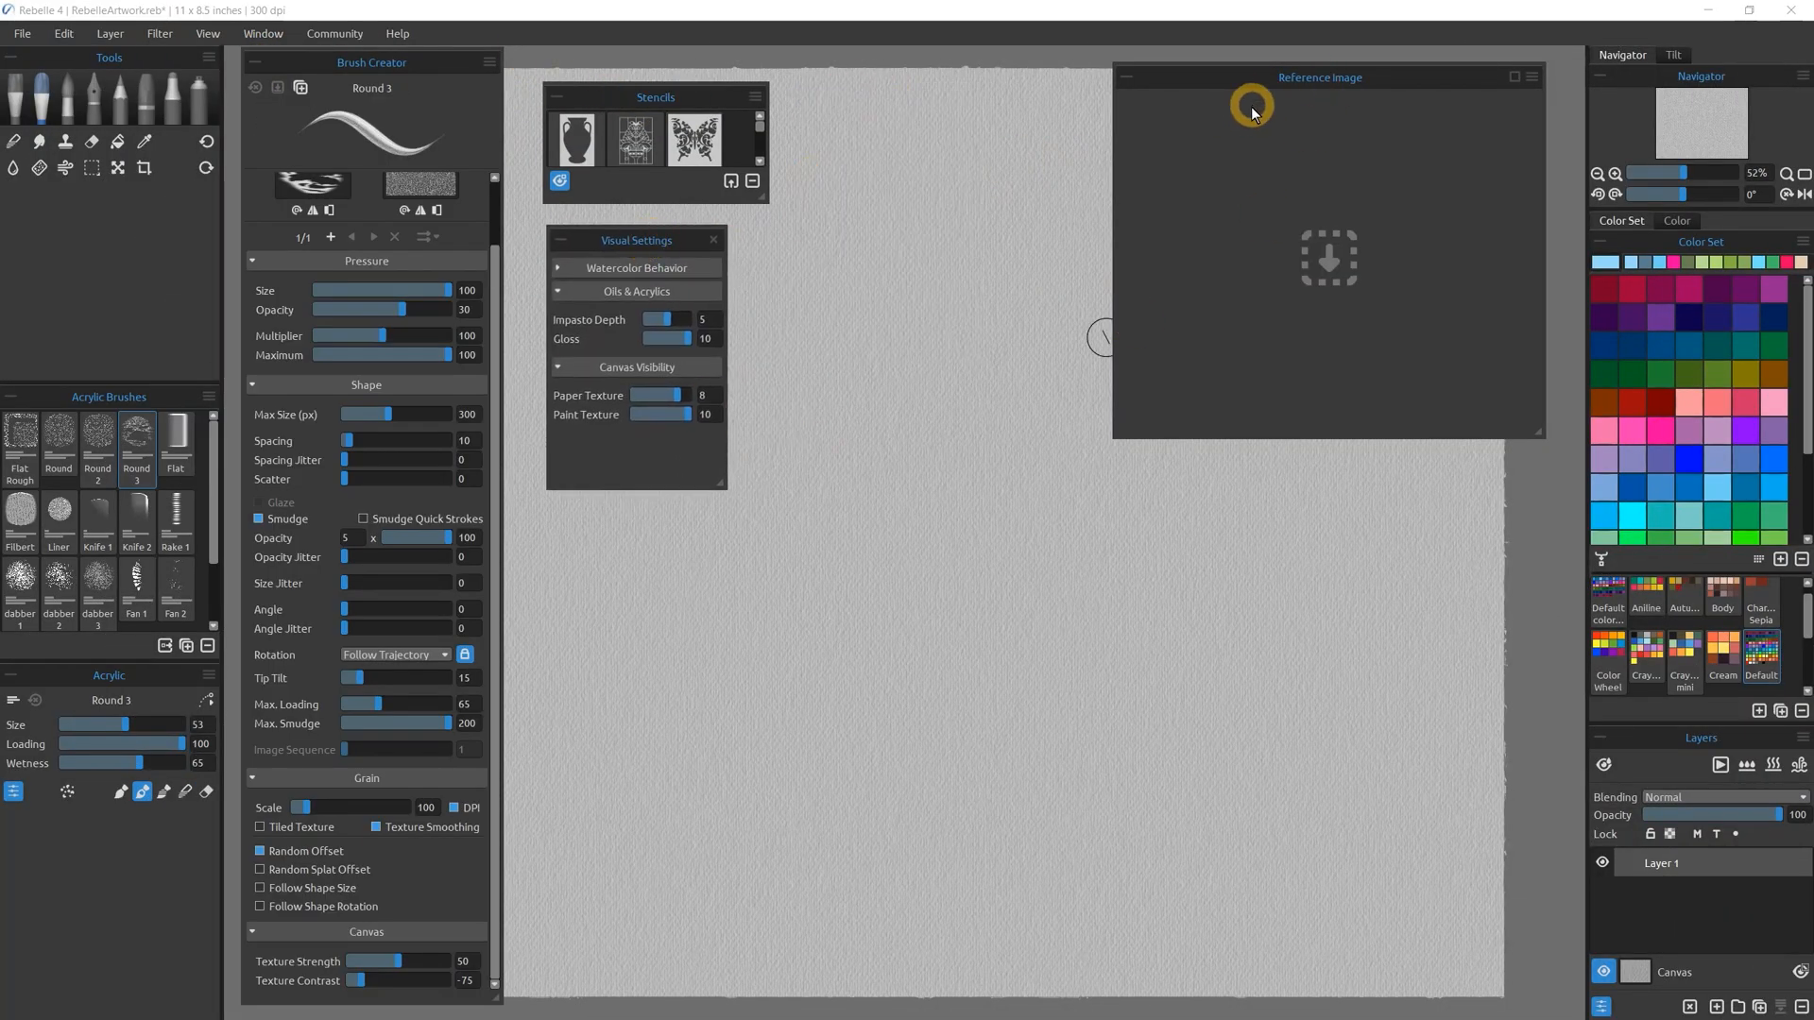
Hide the Stencils panel, toggle the Navigator and Preview panels, and rearrange the floating panels over the canvas
left_click(212, 34)
left_click(588, 171)
left_click(253, 35)
left_click(284, 242)
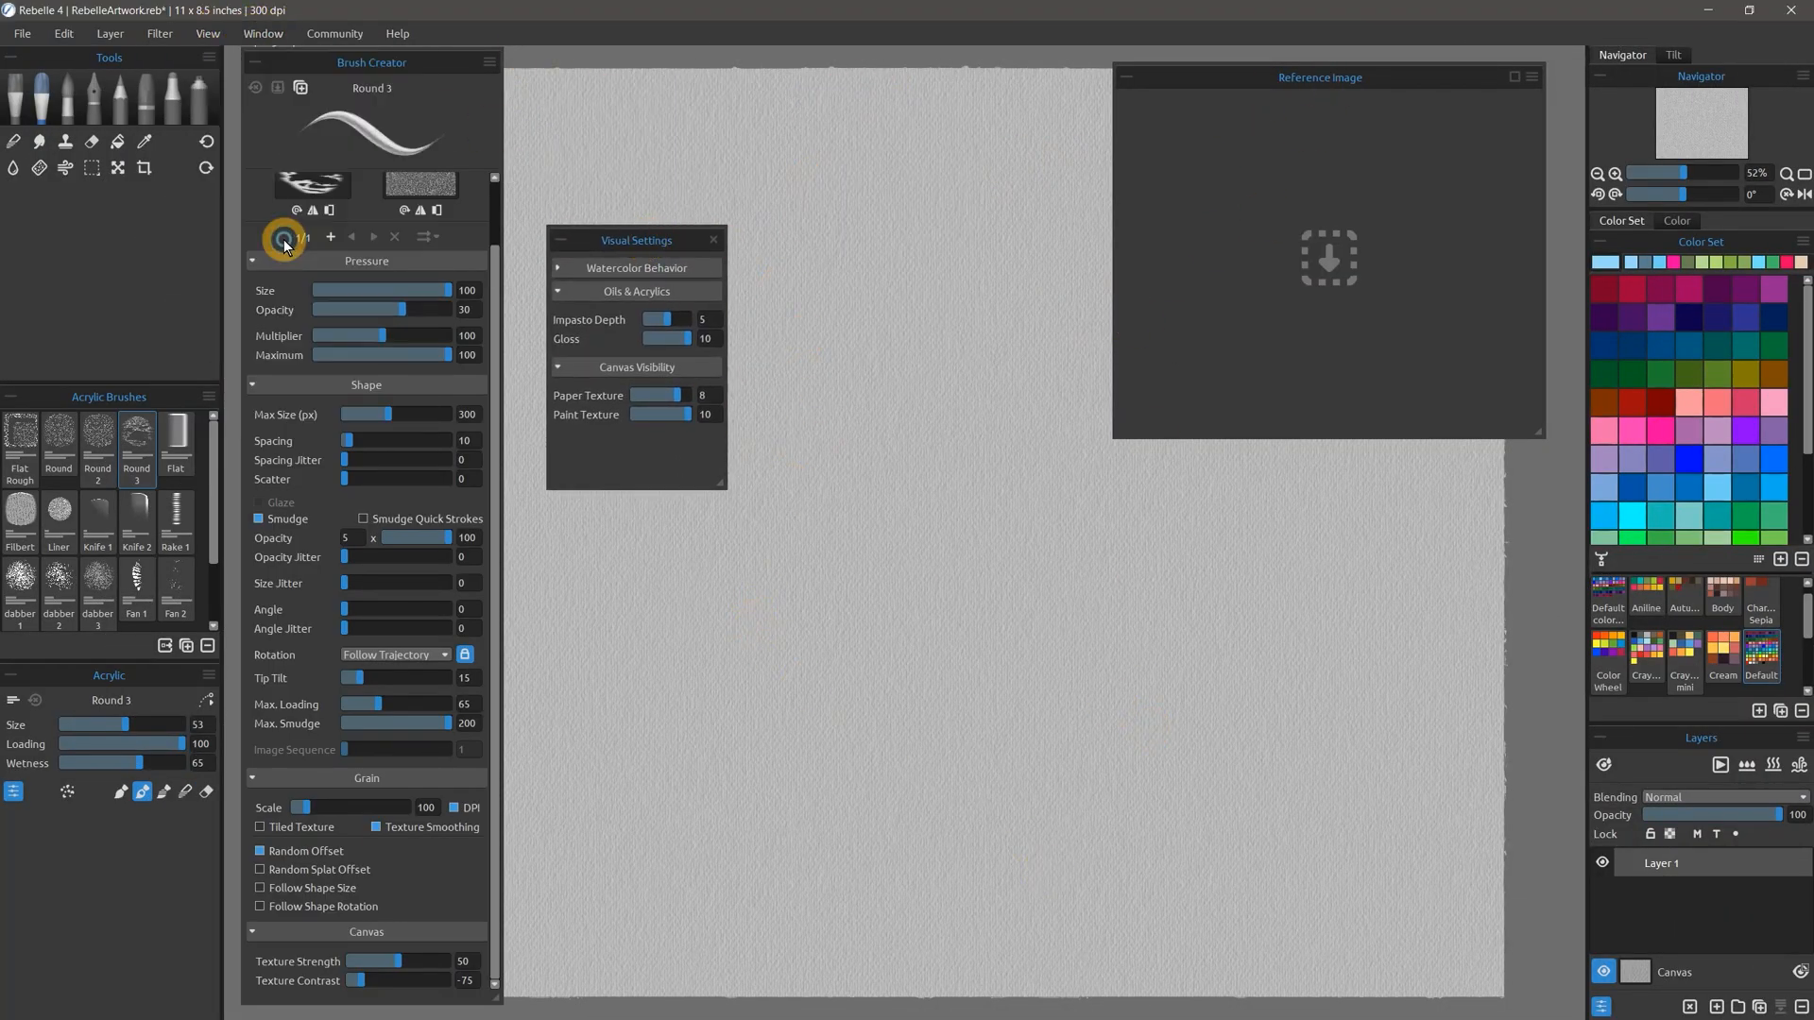
left_click(262, 34)
left_click(284, 182)
left_click_drag(1144, 435, 1369, 473)
left_click(260, 35)
left_click(288, 242)
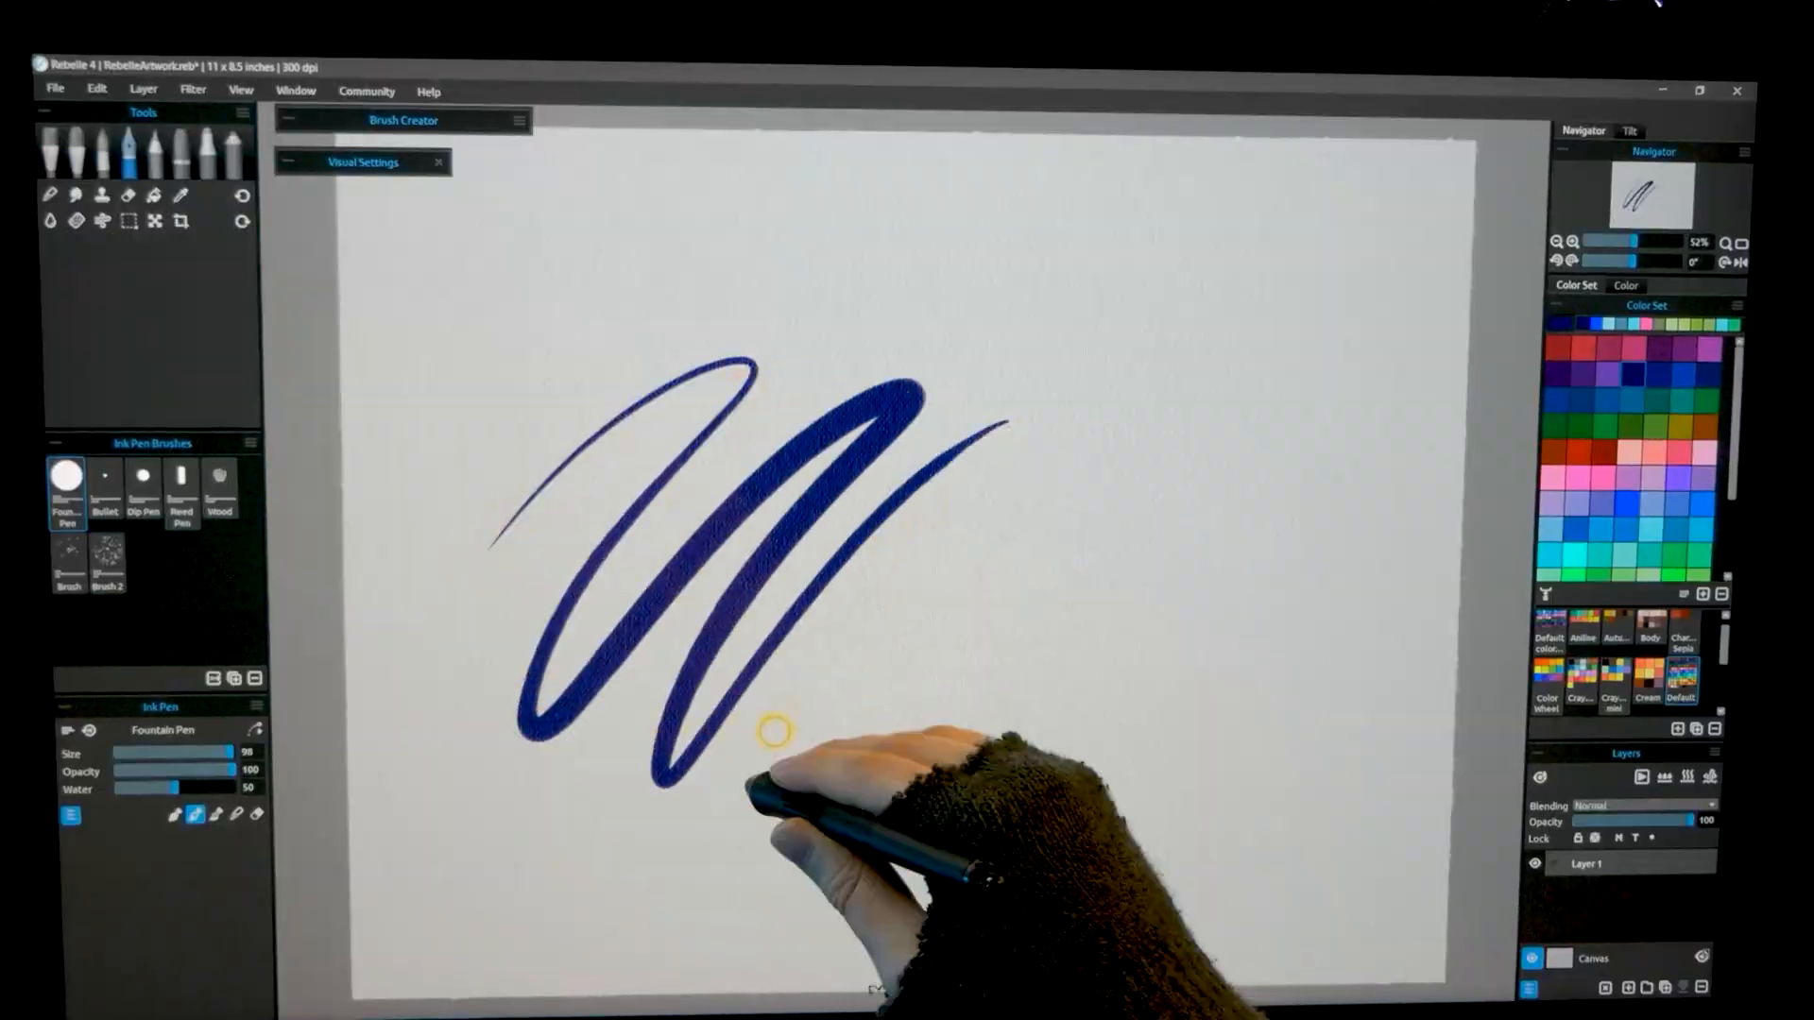
Draw a looping dark blue stroke with the Fountain Pen and a zigzag shaded band with the craft flat pencil
mouse_move(774, 731)
left_mouse_down()
mouse_move(1112, 482)
mouse_move(1207, 578)
left_mouse_up()
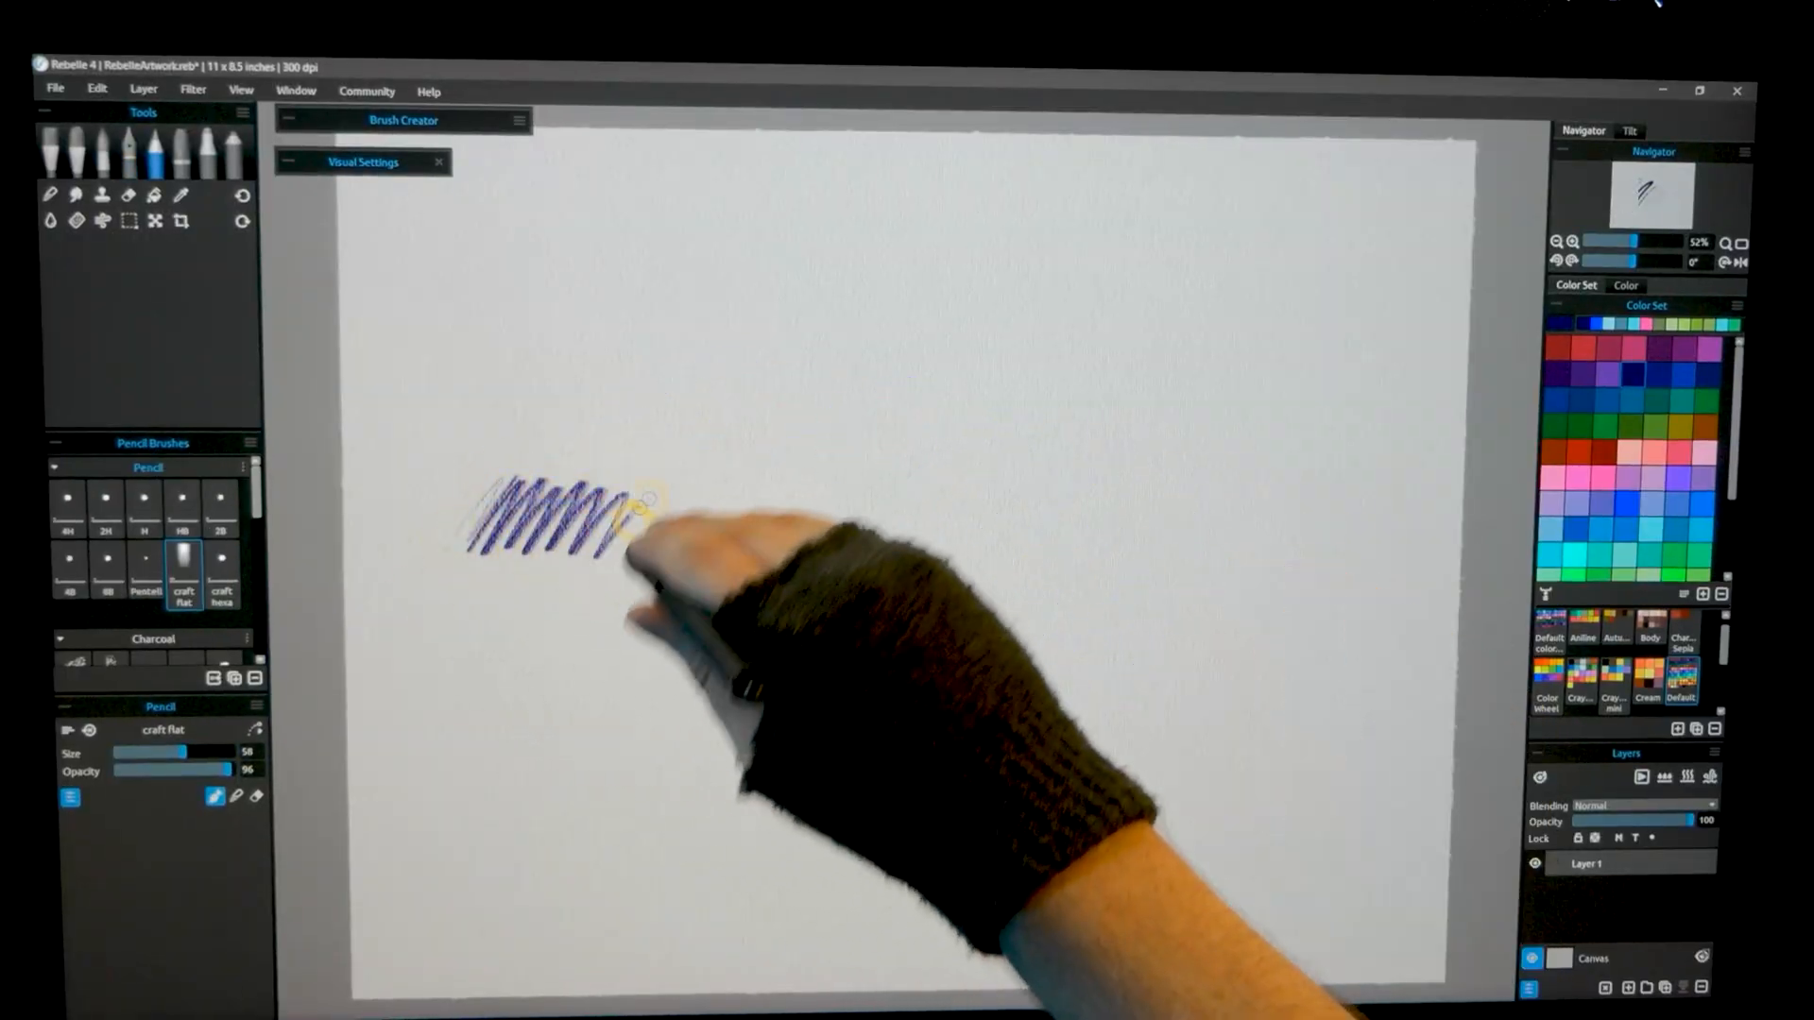
left_click_drag(608, 507, 1124, 526)
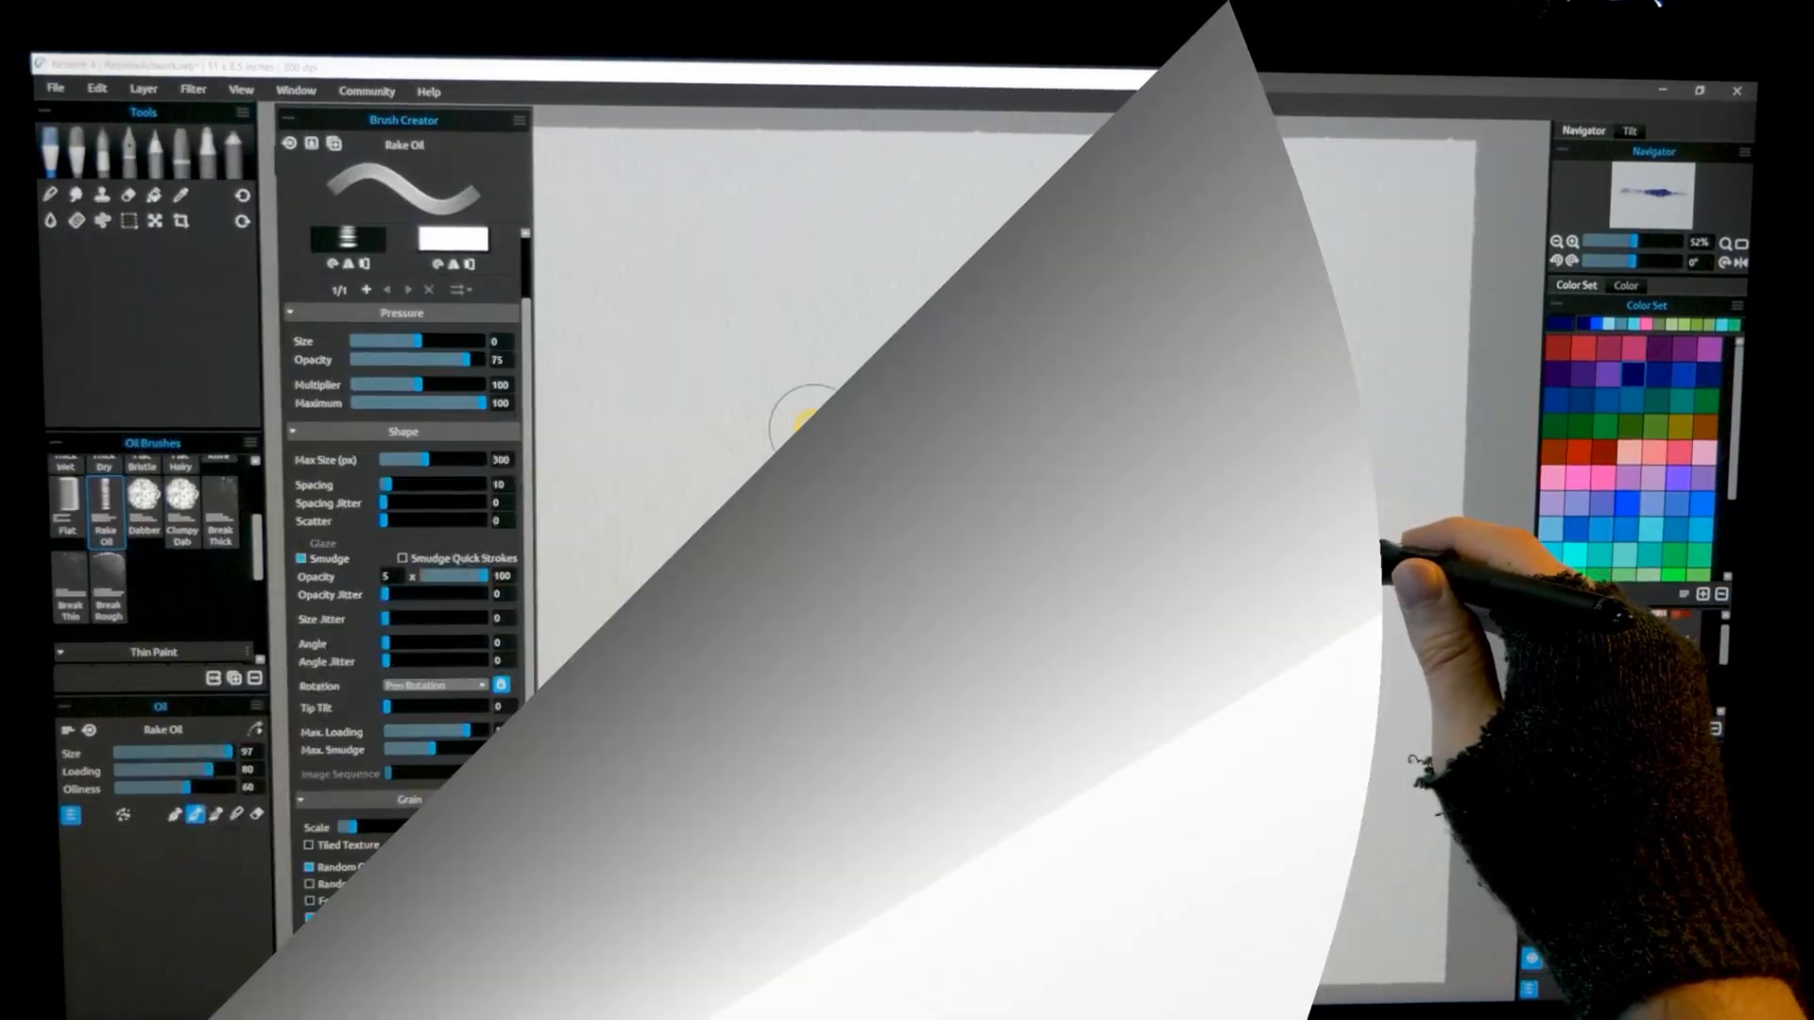
Paint two vertical strokes and one diagonal stroke in dark blue with the Rake Oil brush
left_click_drag(803, 326, 820, 739)
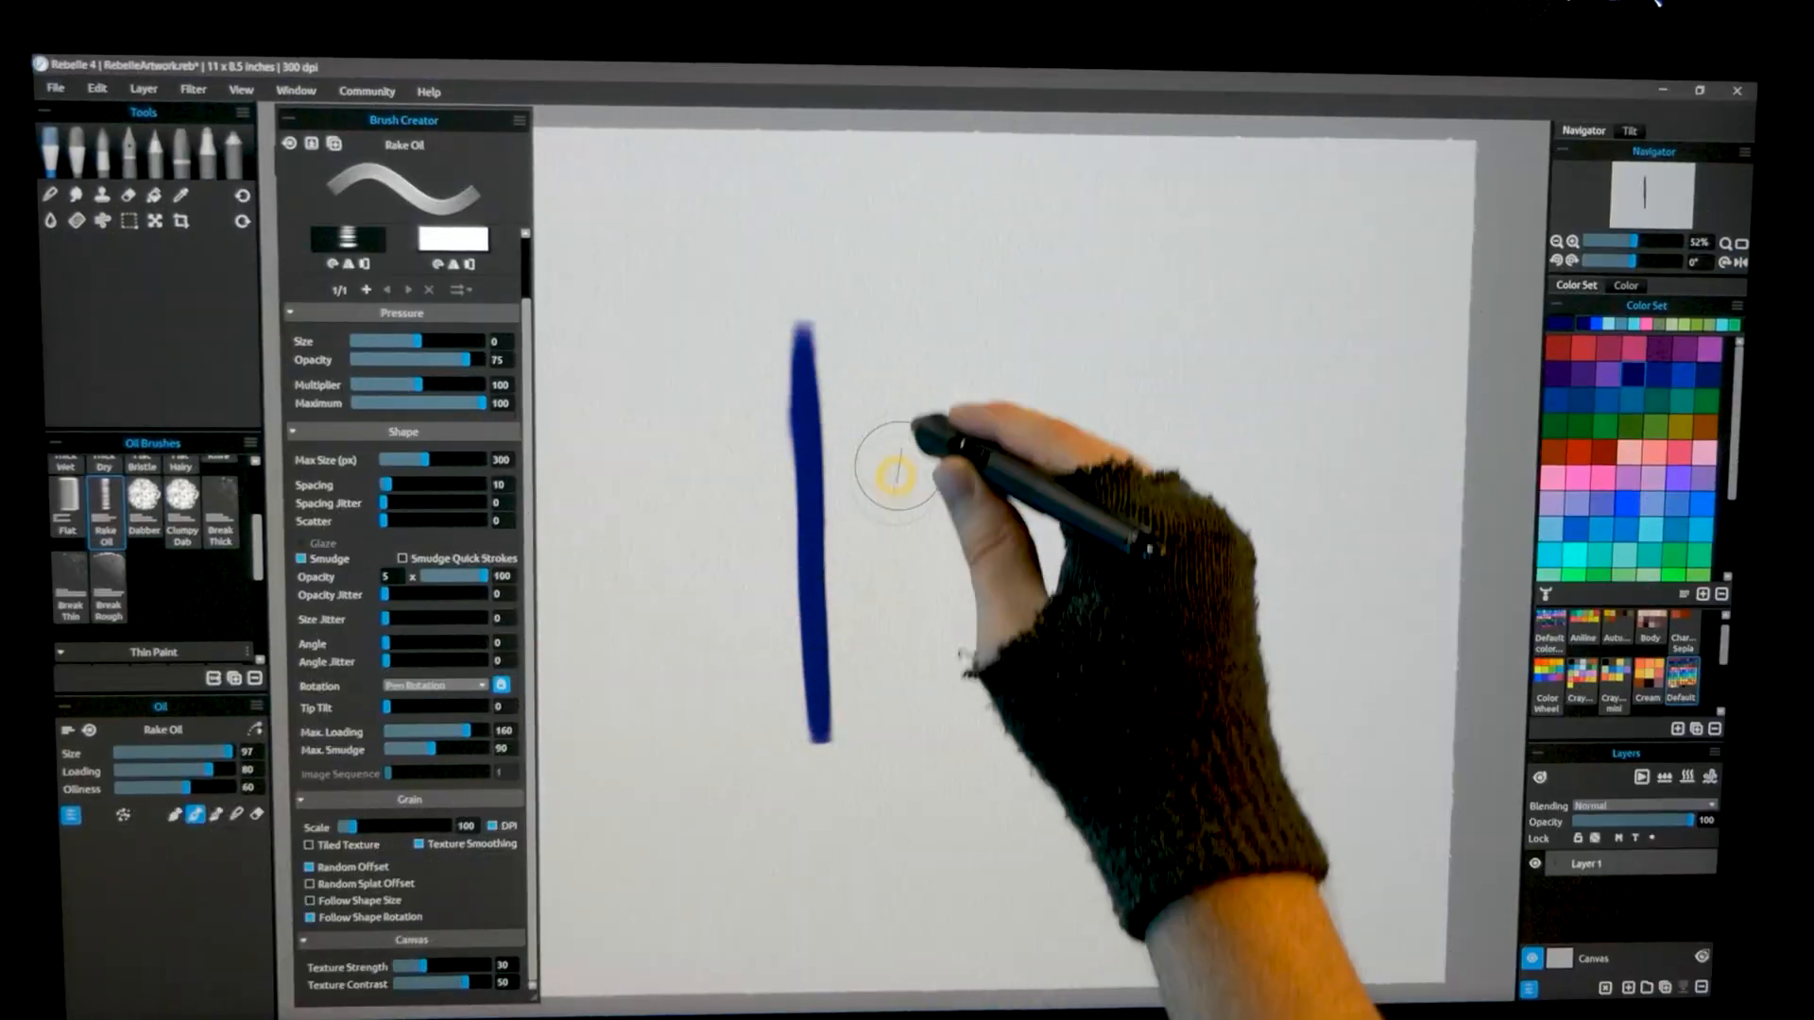
left_click_drag(942, 345, 944, 749)
mouse_move(1085, 354)
left_mouse_down()
mouse_move(1096, 633)
mouse_move(1214, 590)
mouse_move(689, 667)
left_mouse_up()
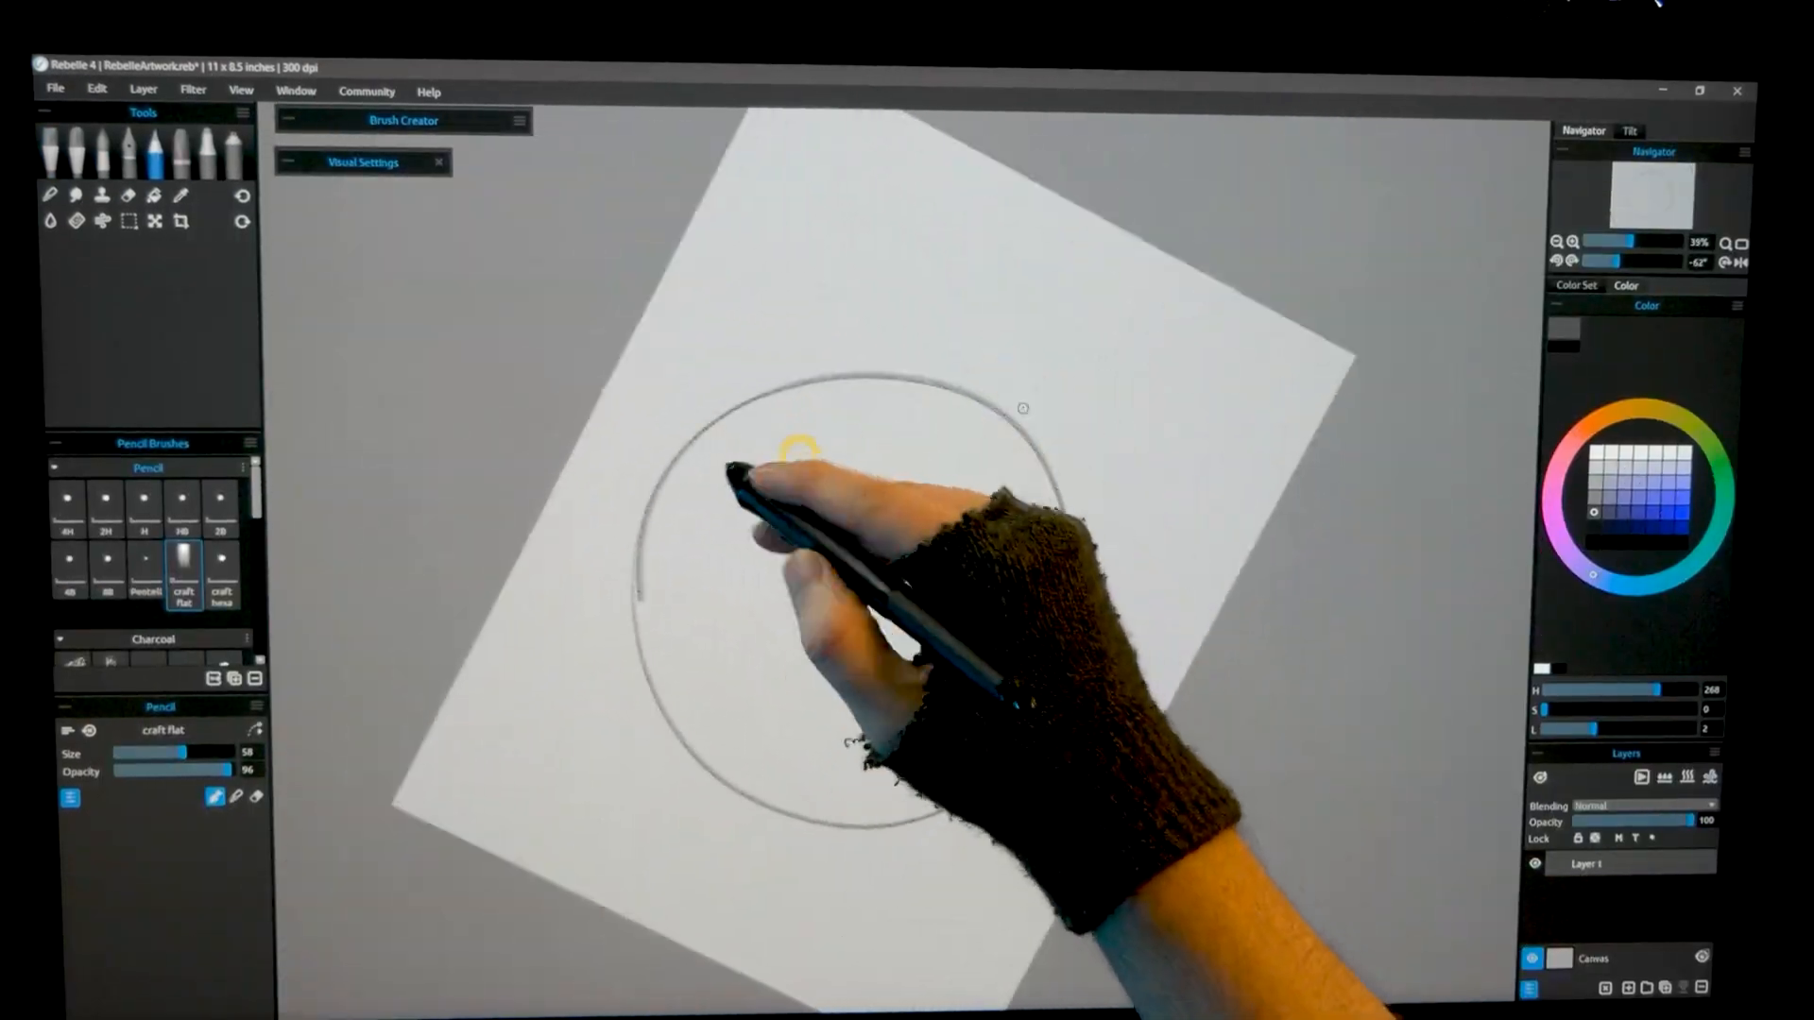
Finish a craft flat pencil circle on the rotated canvas and smudge pencil hatching with the Soft Noisy 2 blend brush
mouse_move(640, 590)
left_mouse_down()
mouse_move(693, 439)
mouse_move(648, 639)
left_mouse_up()
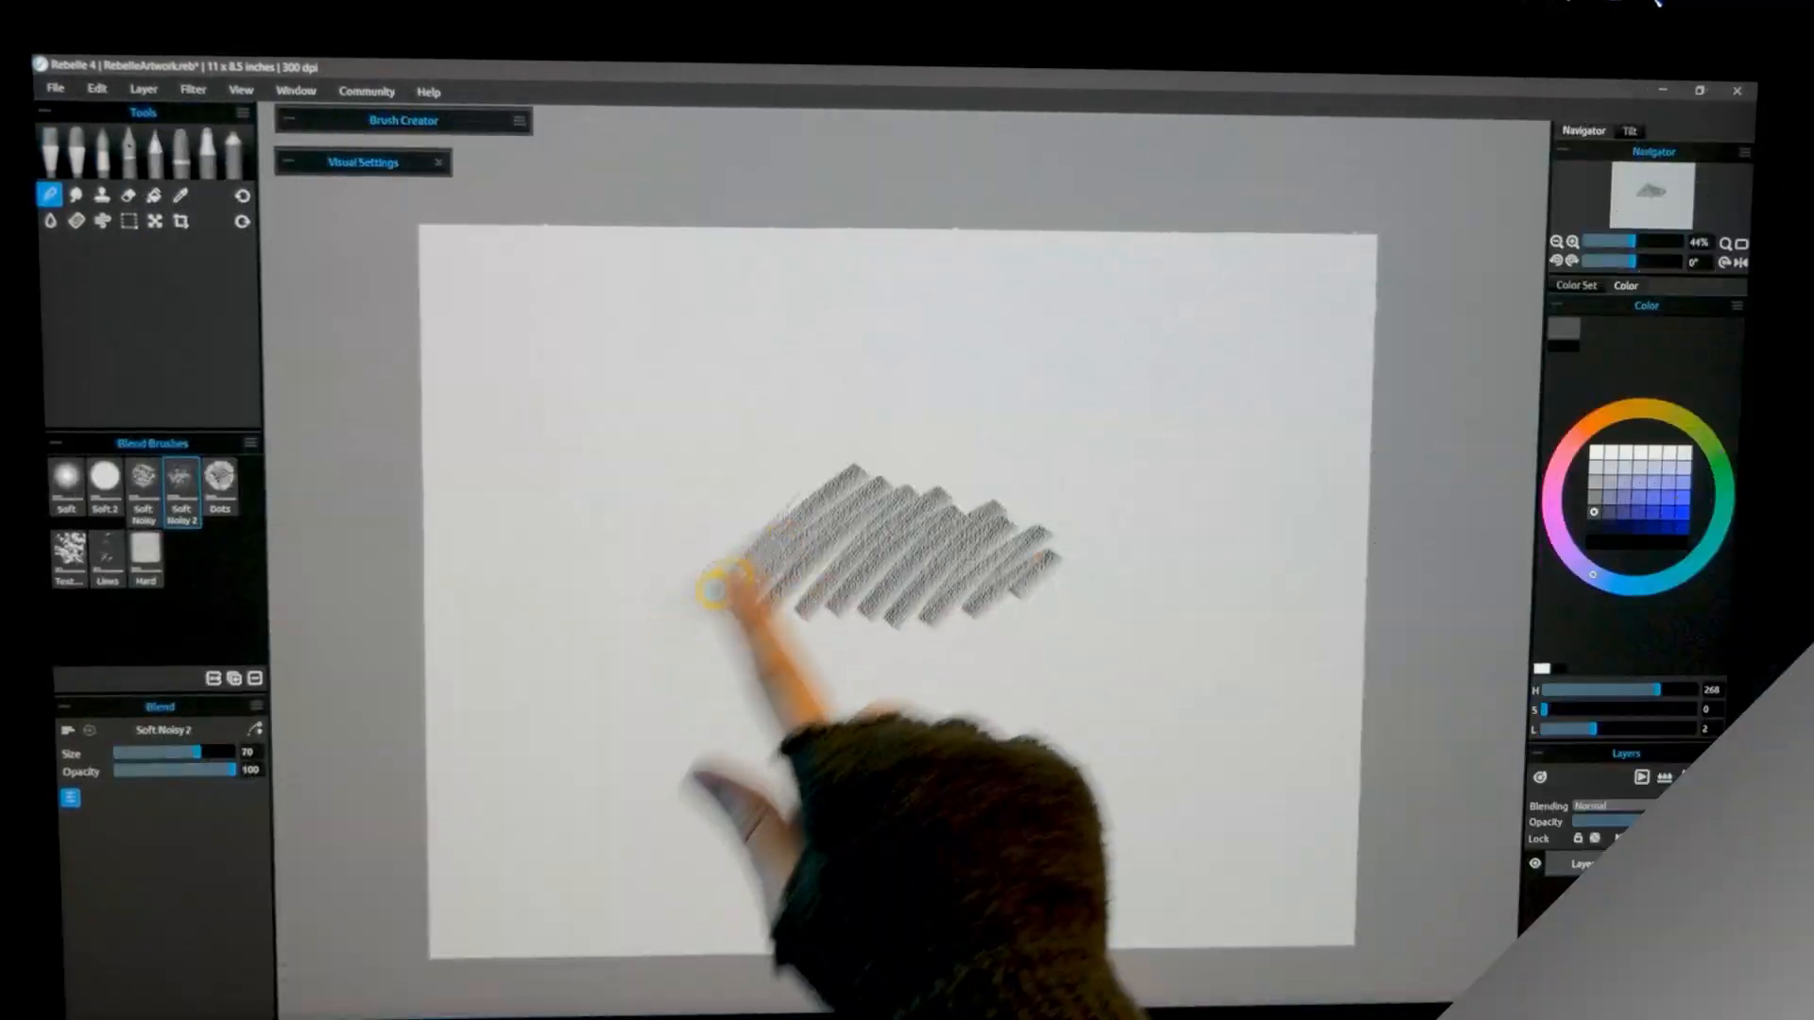
mouse_move(749, 599)
left_mouse_down()
mouse_move(798, 635)
mouse_move(884, 549)
mouse_move(919, 632)
mouse_move(1009, 565)
left_mouse_up()
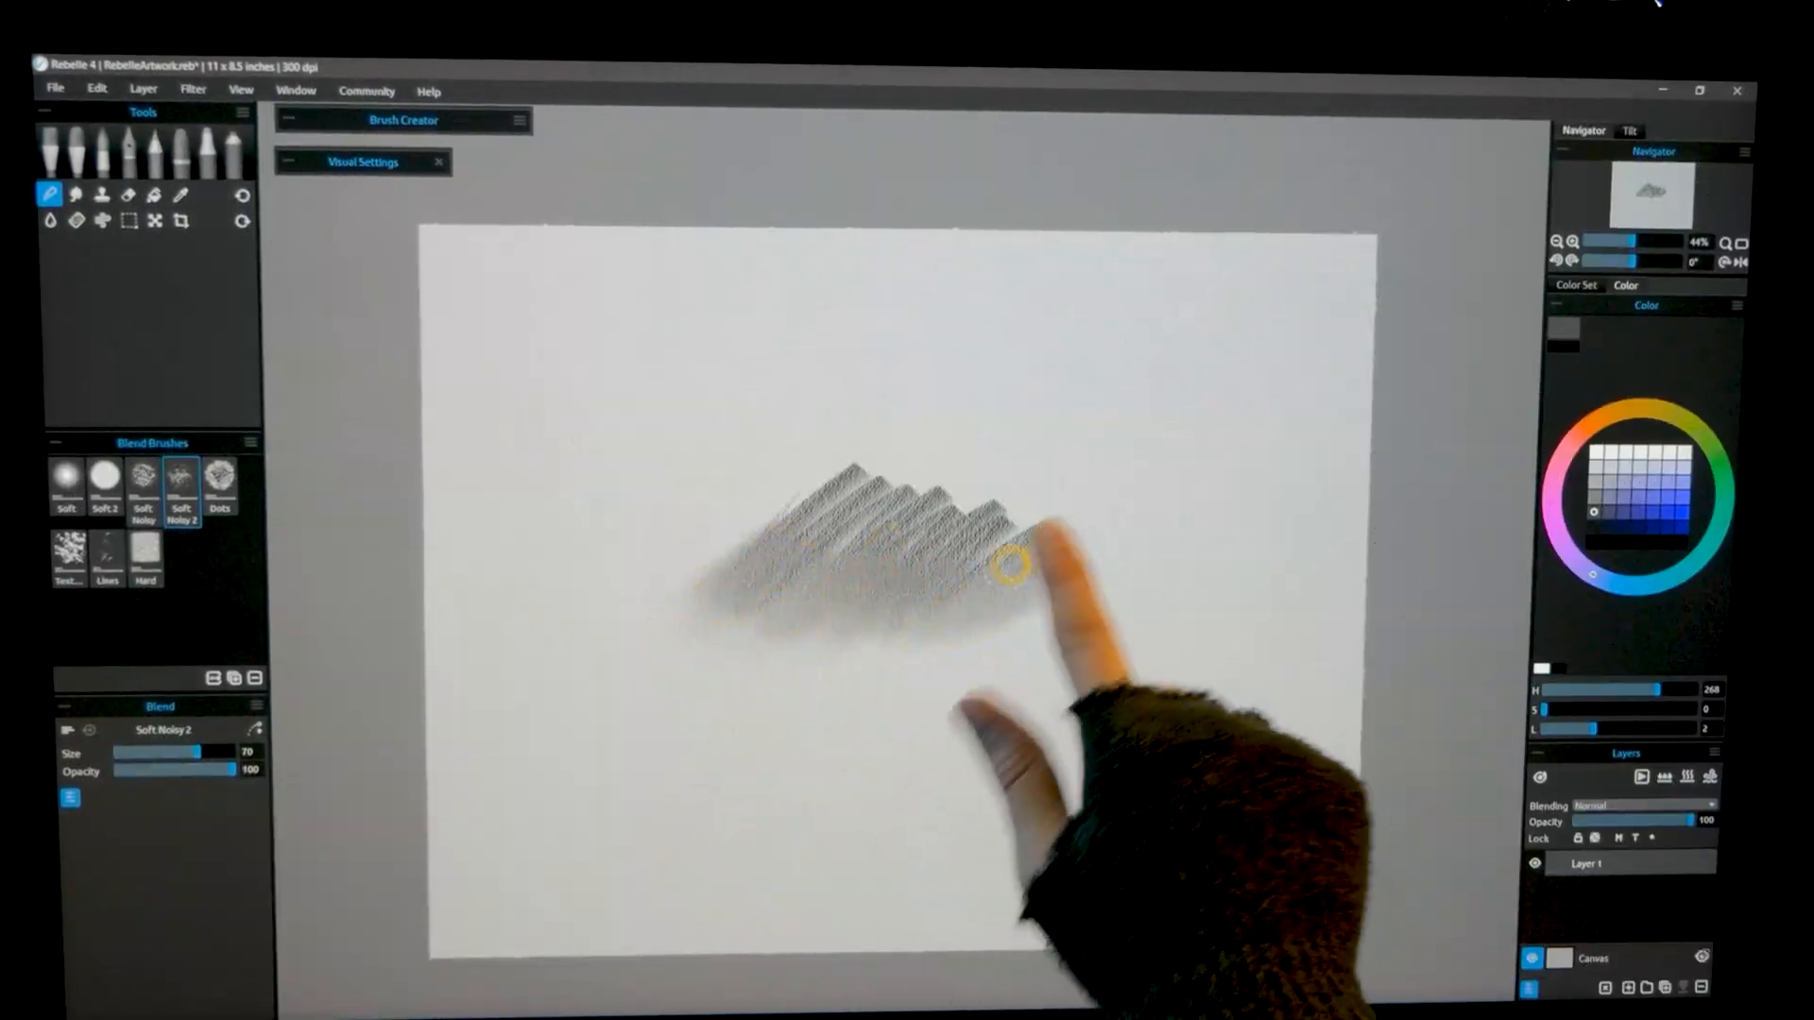
left_click_drag(979, 496, 890, 514)
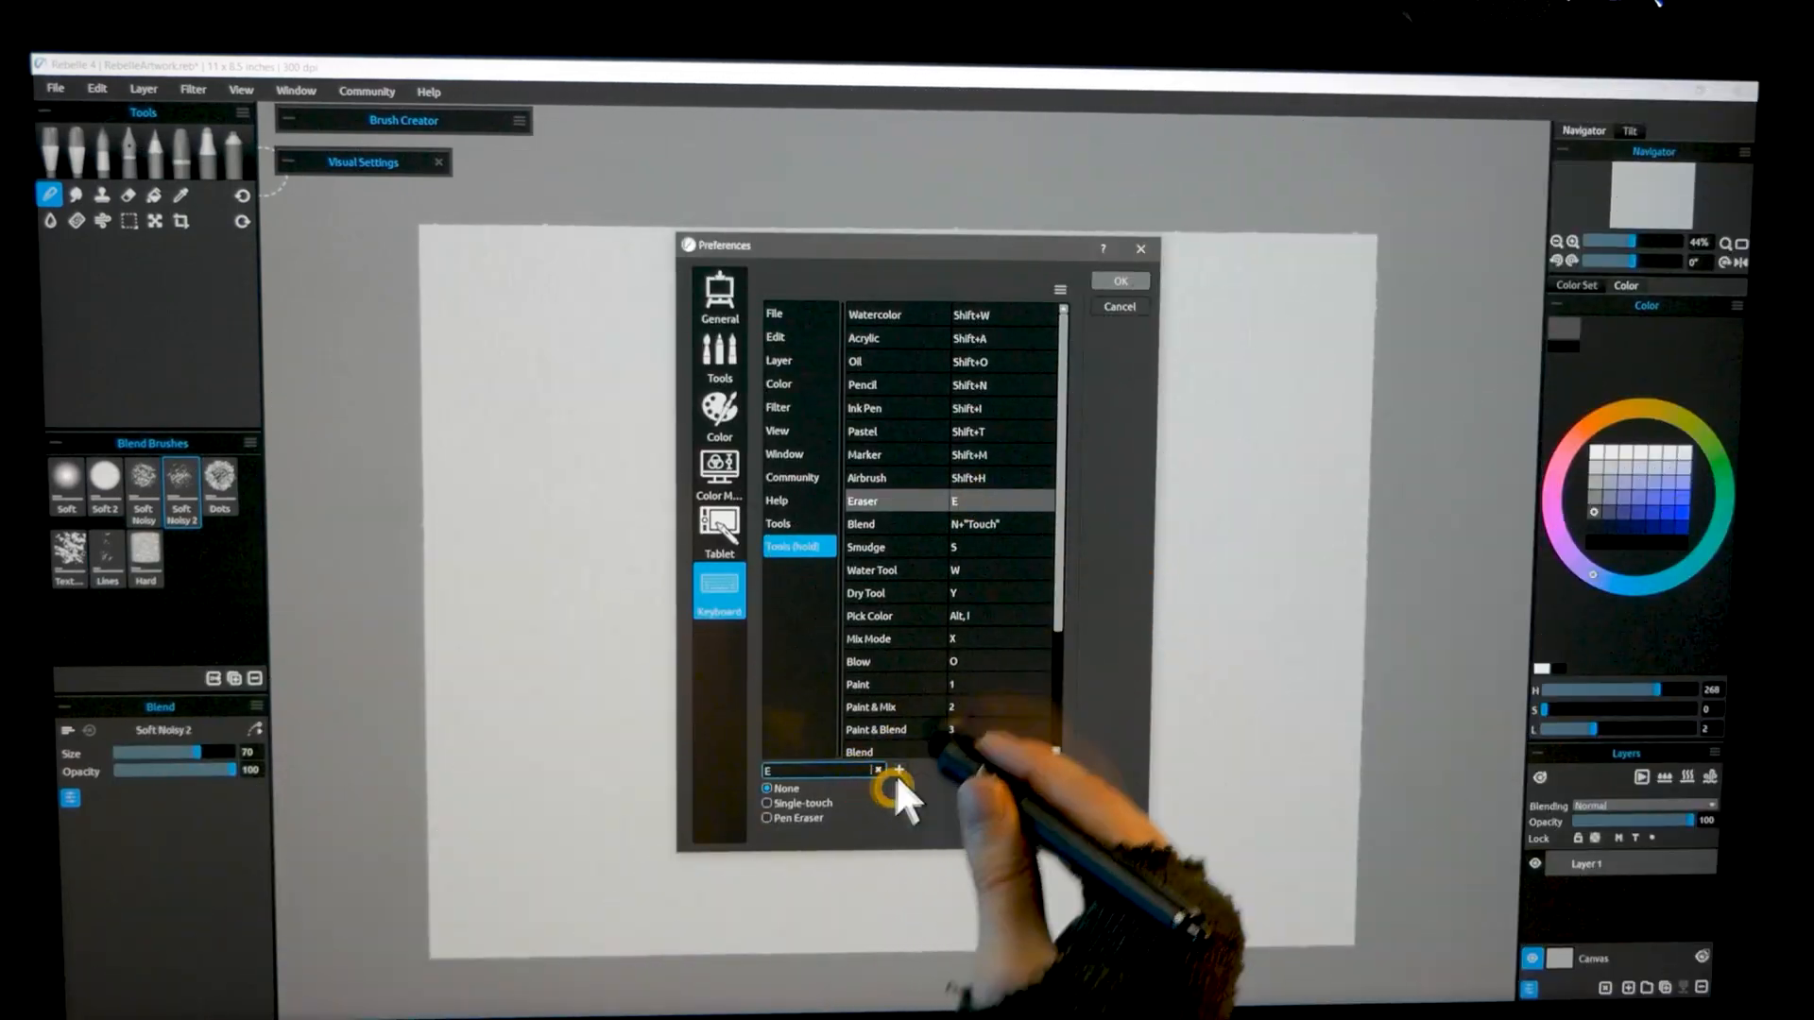
Select the Acrylic entry in the Tools (hold) keyboard preferences and try the tool shortcuts with a stroke on the canvas
left_click(914, 337)
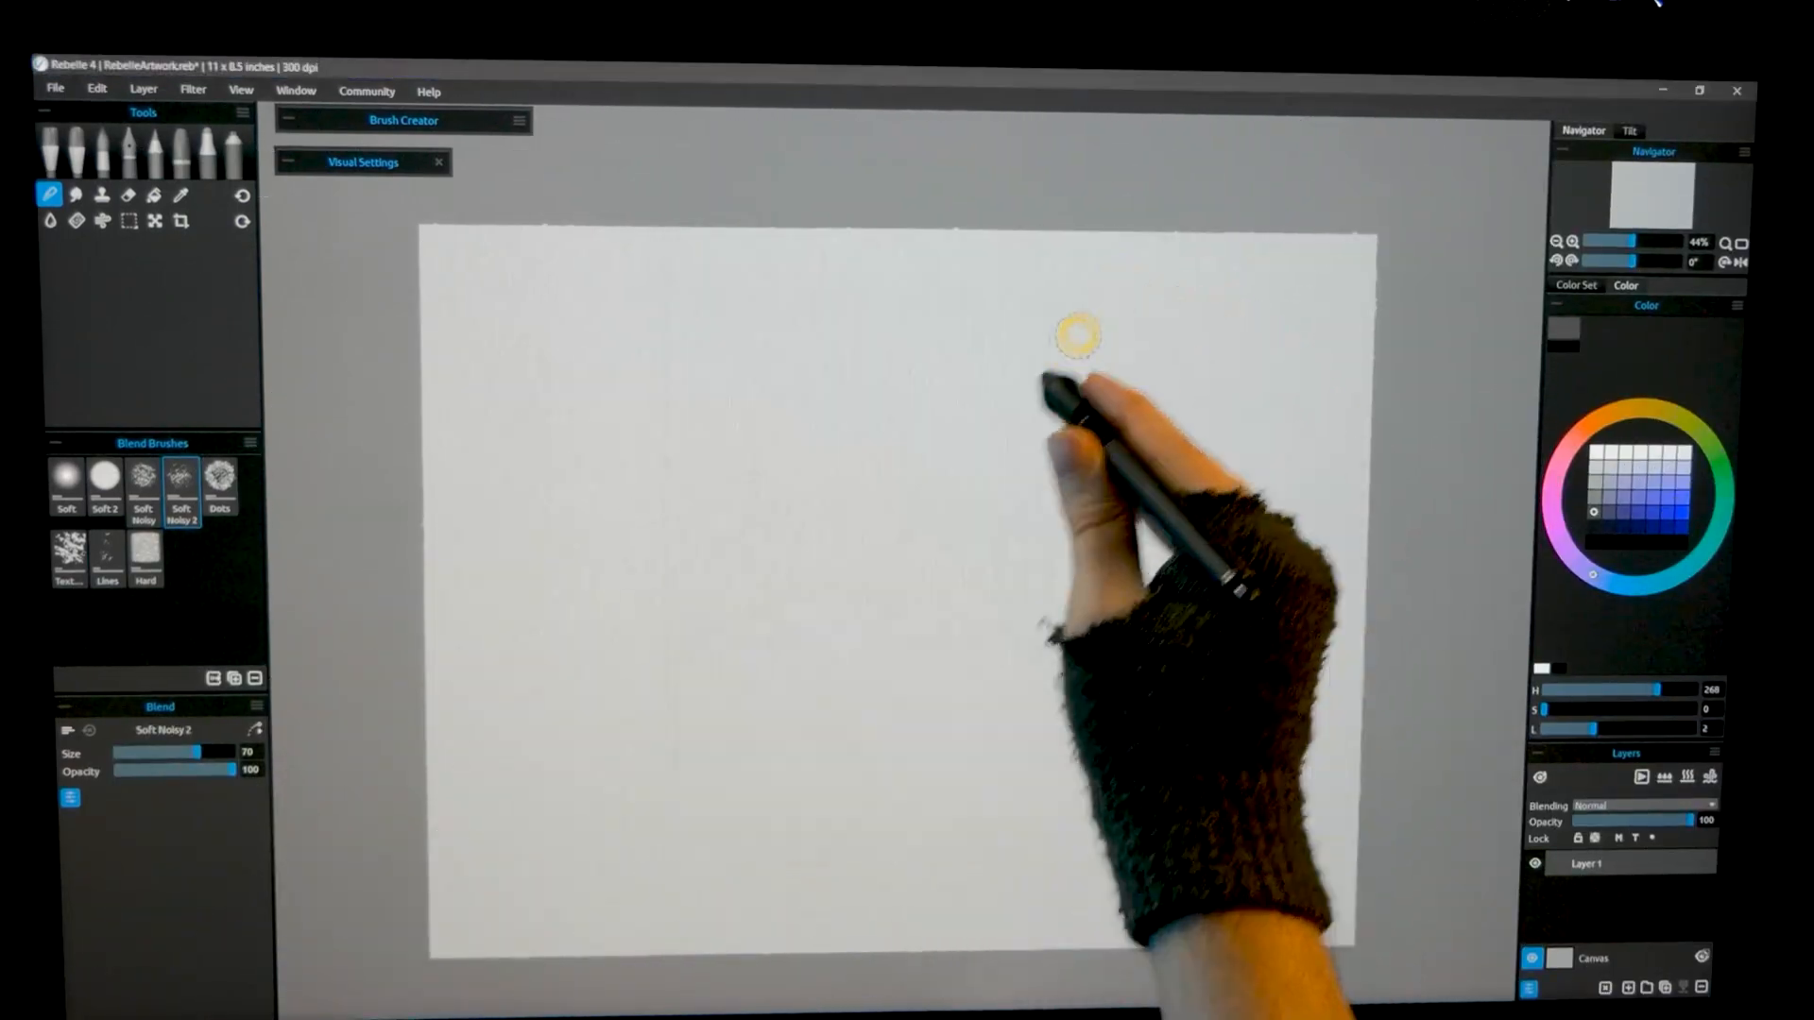
mouse_move(850, 405)
left_mouse_down()
mouse_move(599, 608)
mouse_move(884, 402)
mouse_move(749, 435)
mouse_move(656, 527)
mouse_move(640, 602)
mouse_move(611, 620)
mouse_move(769, 526)
mouse_move(920, 557)
mouse_move(790, 648)
mouse_move(936, 662)
left_mouse_up()
key("a")
key("p")
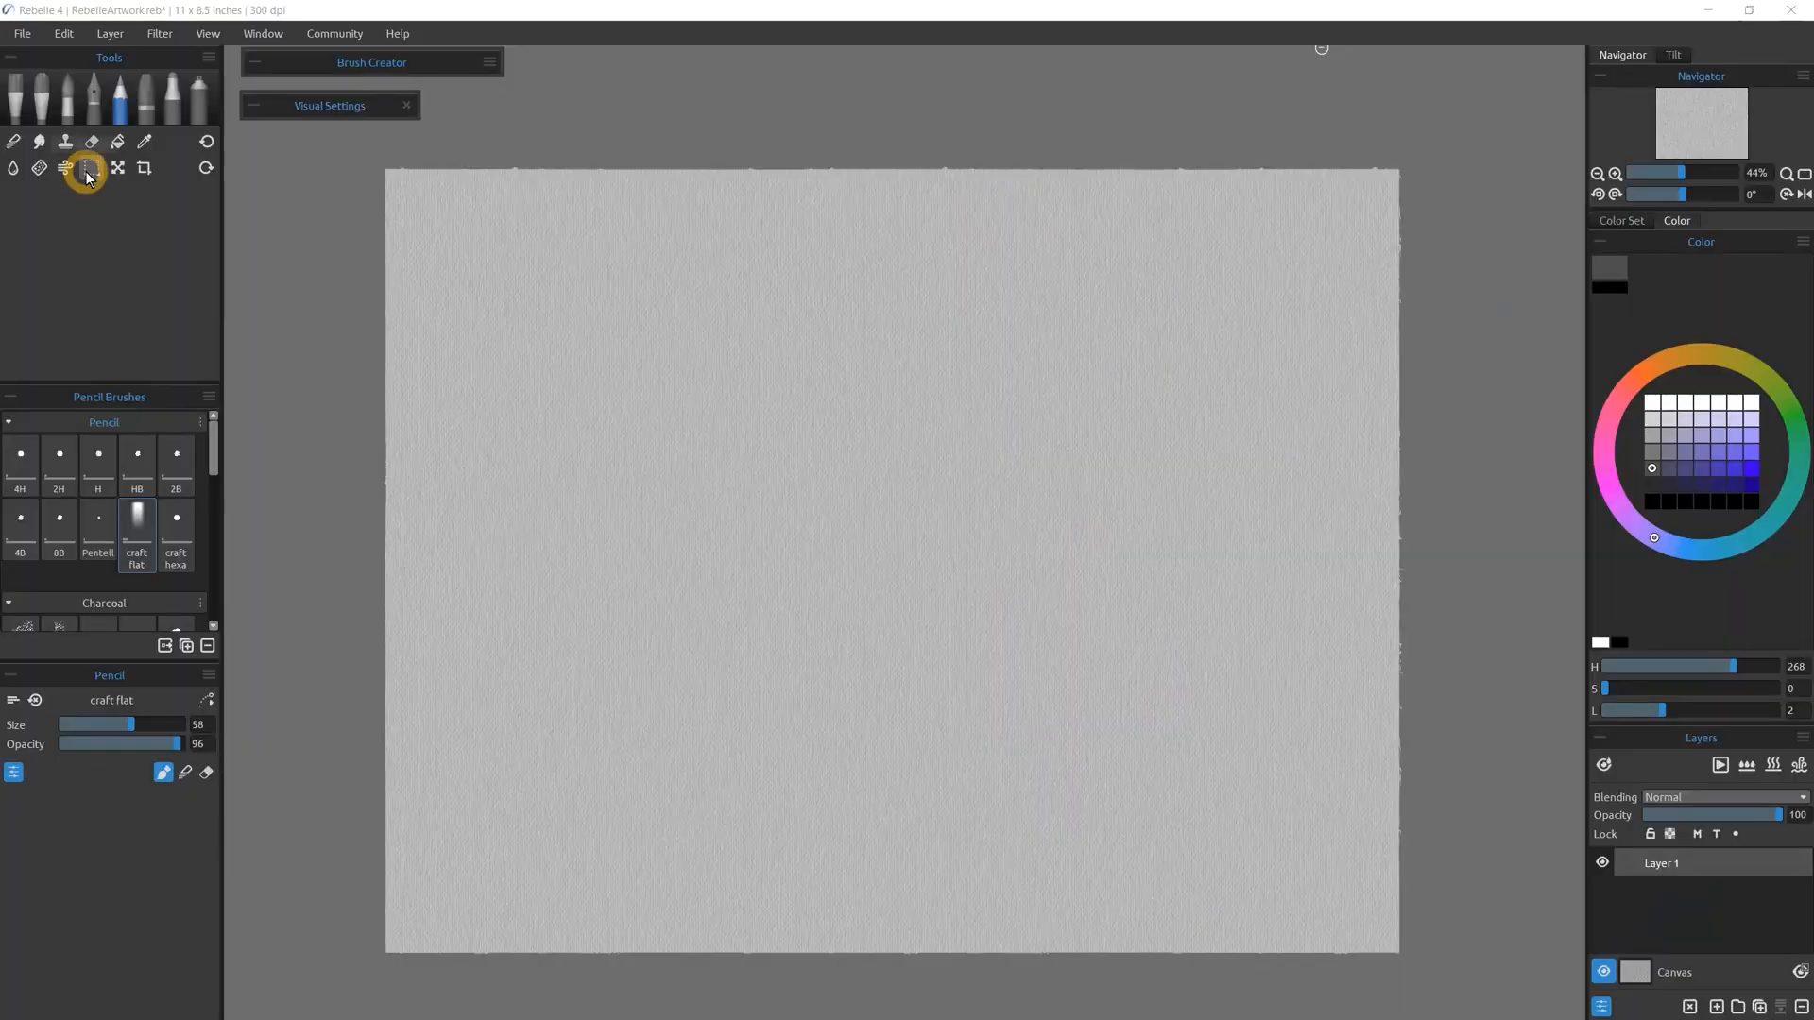
Fill the inside of the two ink circles with yellow at Opacity 100 and Tolerance 0, with Antialiasing and Contiguous enabled
left_click(89, 170)
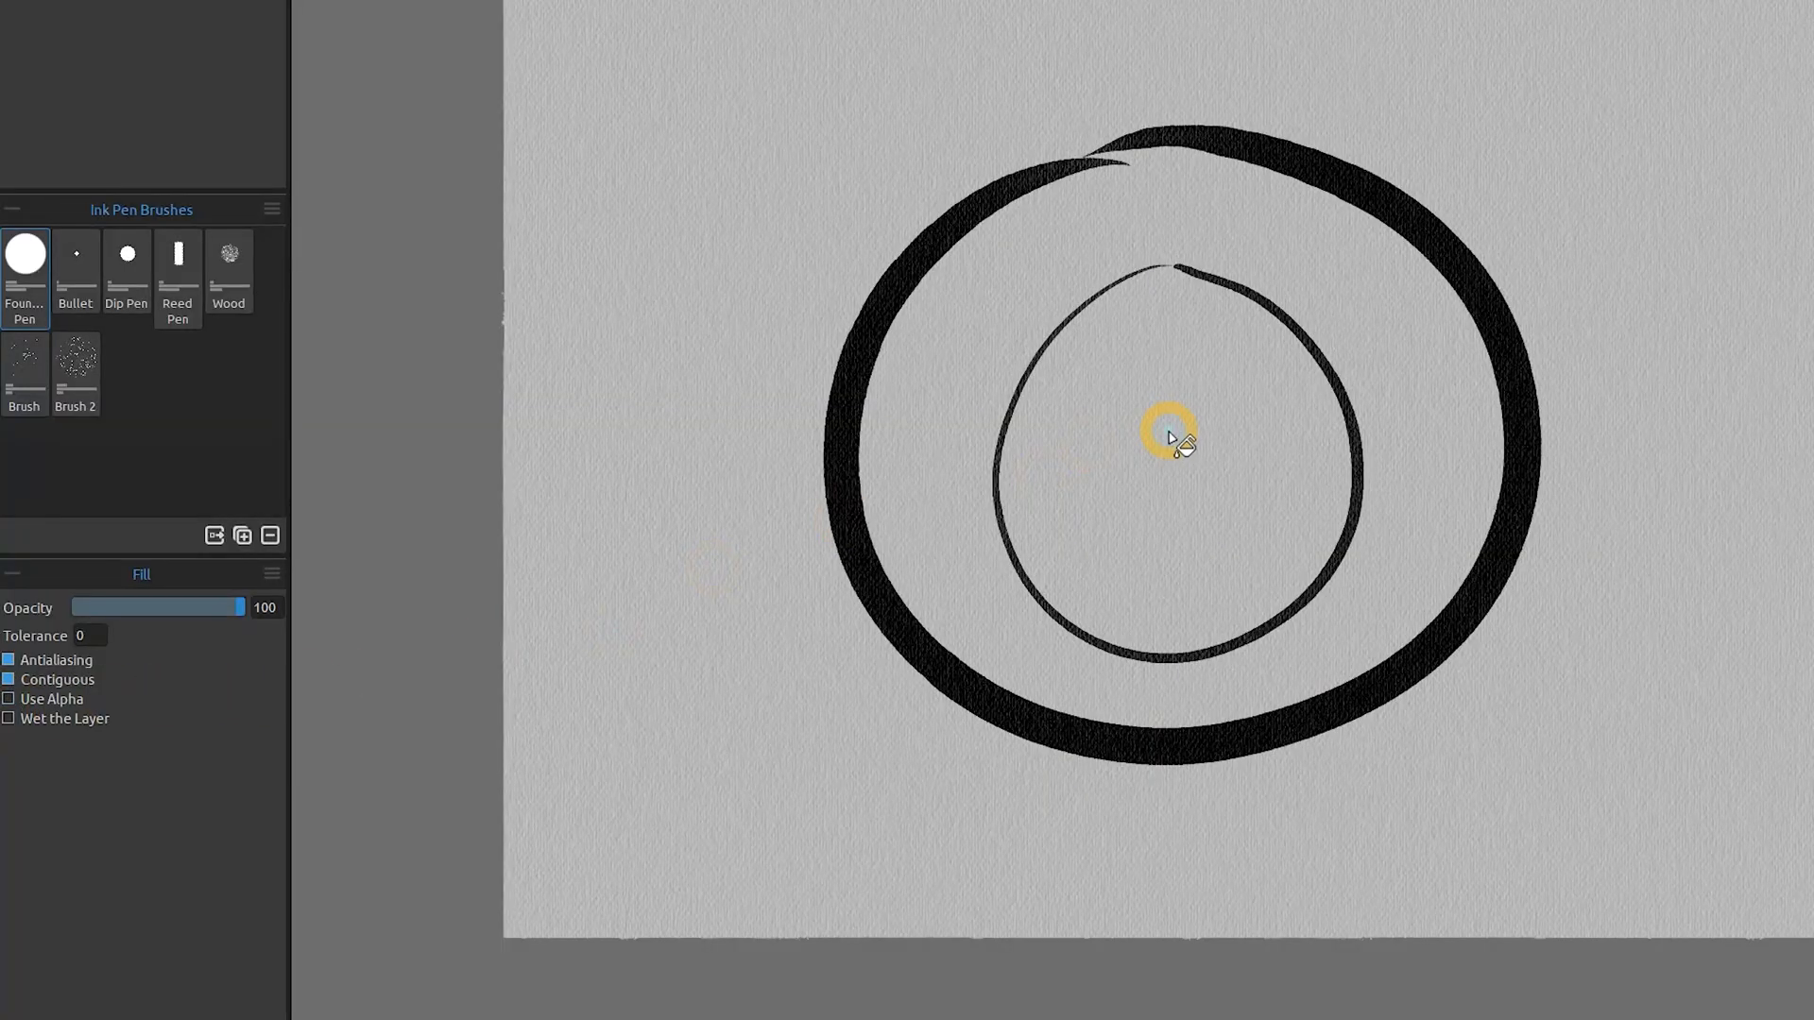
left_click(1170, 437)
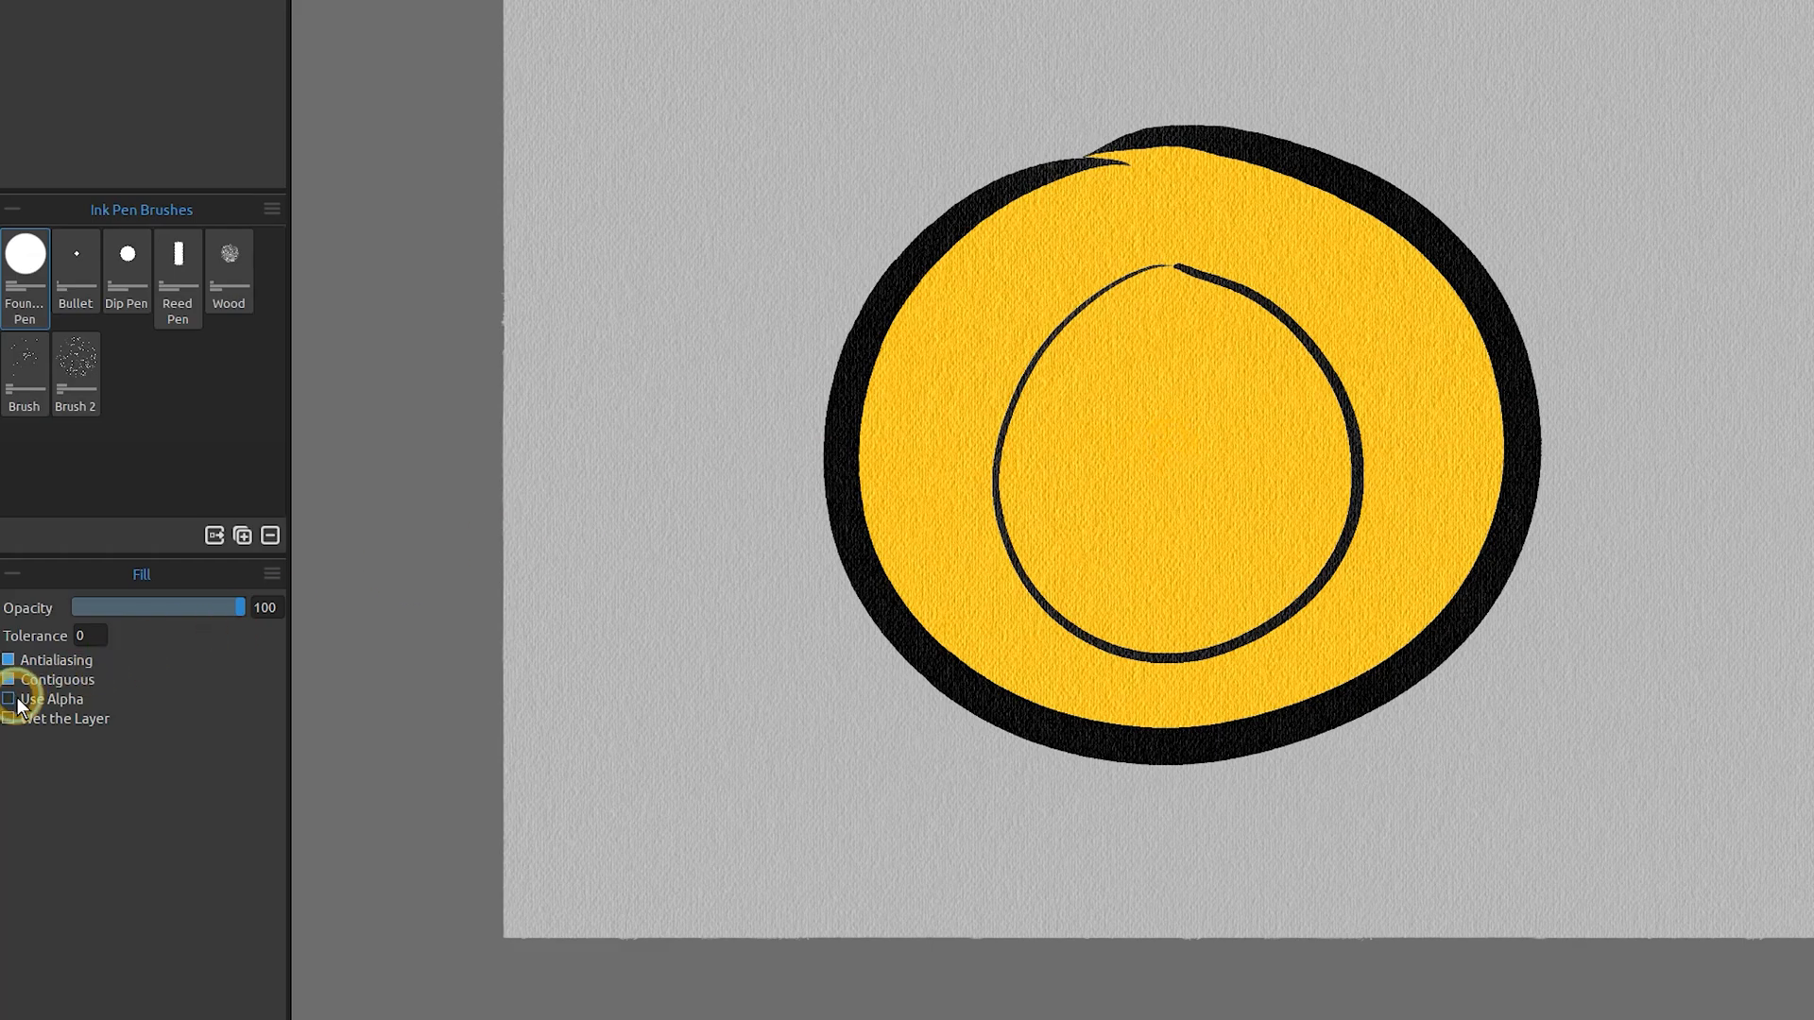
left_click(1419, 219)
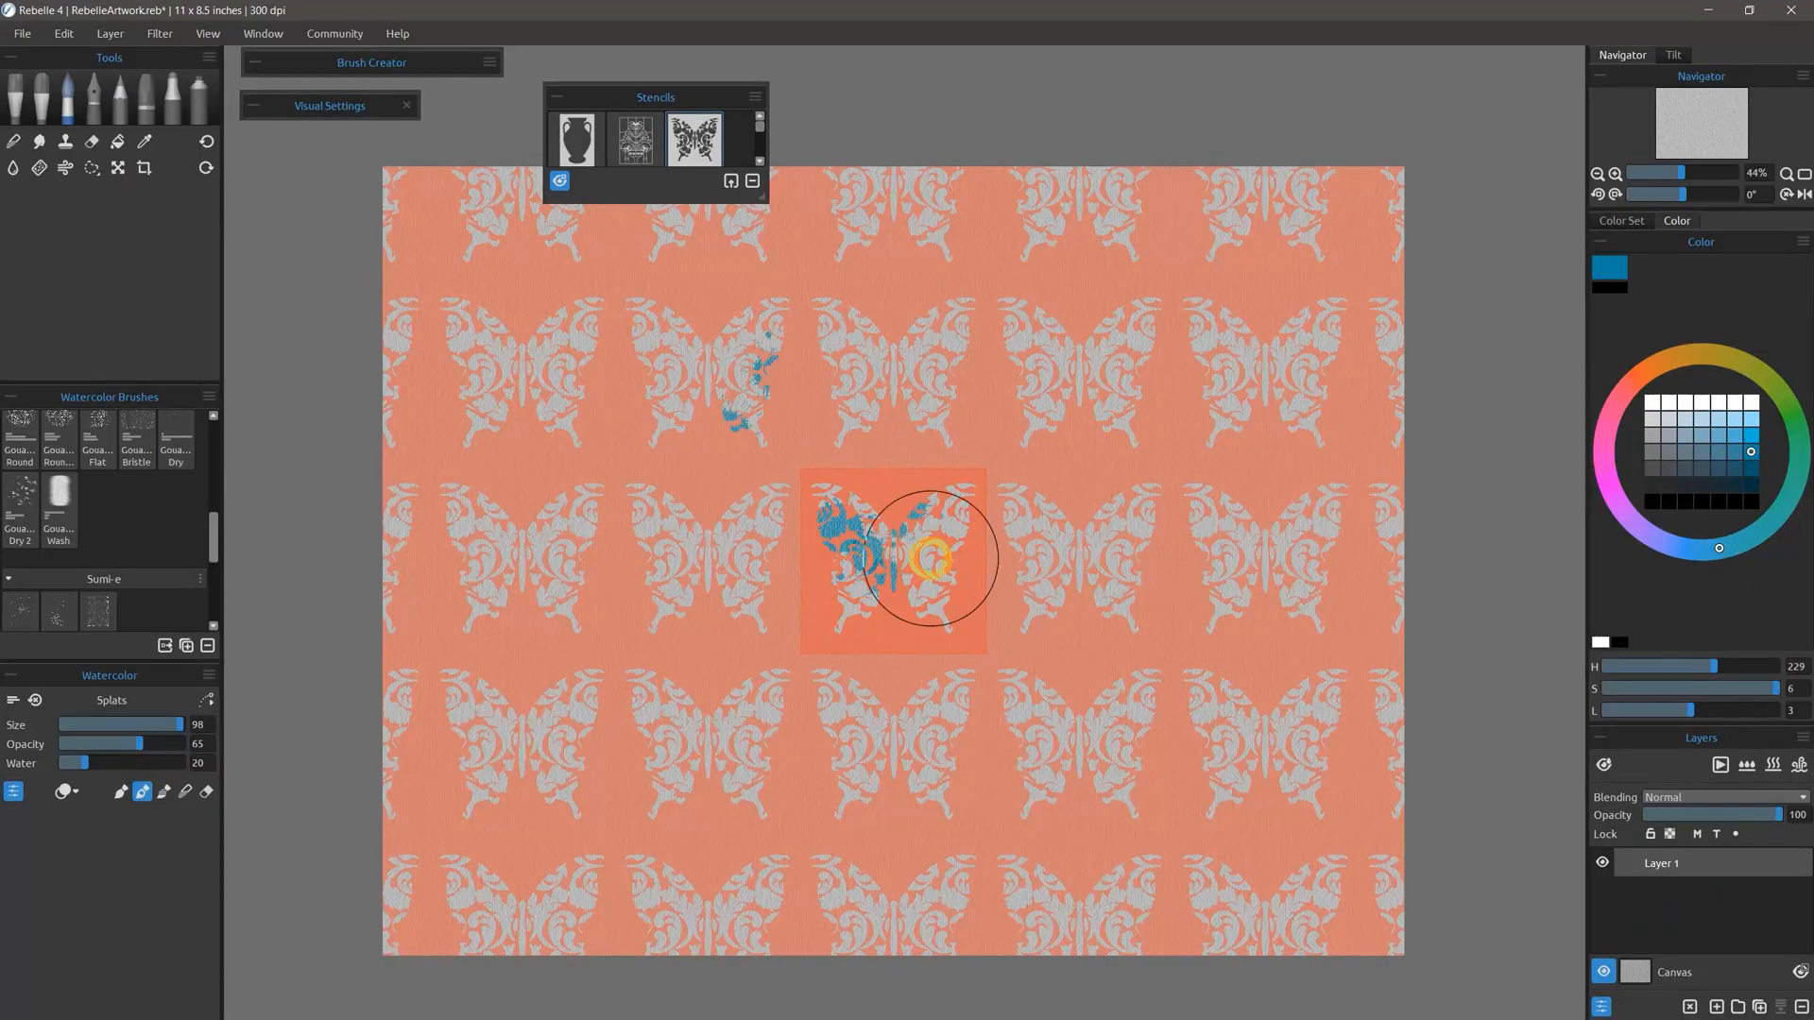
Paint blue watercolor through the tiled butterfly stencil across the whole canvas and remove all stencils from it
mouse_move(931, 557)
left_mouse_down()
mouse_move(450, 374)
mouse_move(653, 884)
left_mouse_up()
left_click_drag(836, 645, 907, 645)
mouse_move(1080, 921)
left_mouse_down()
mouse_move(782, 353)
mouse_move(1478, 955)
left_mouse_up()
left_click(755, 97)
left_click(831, 300)
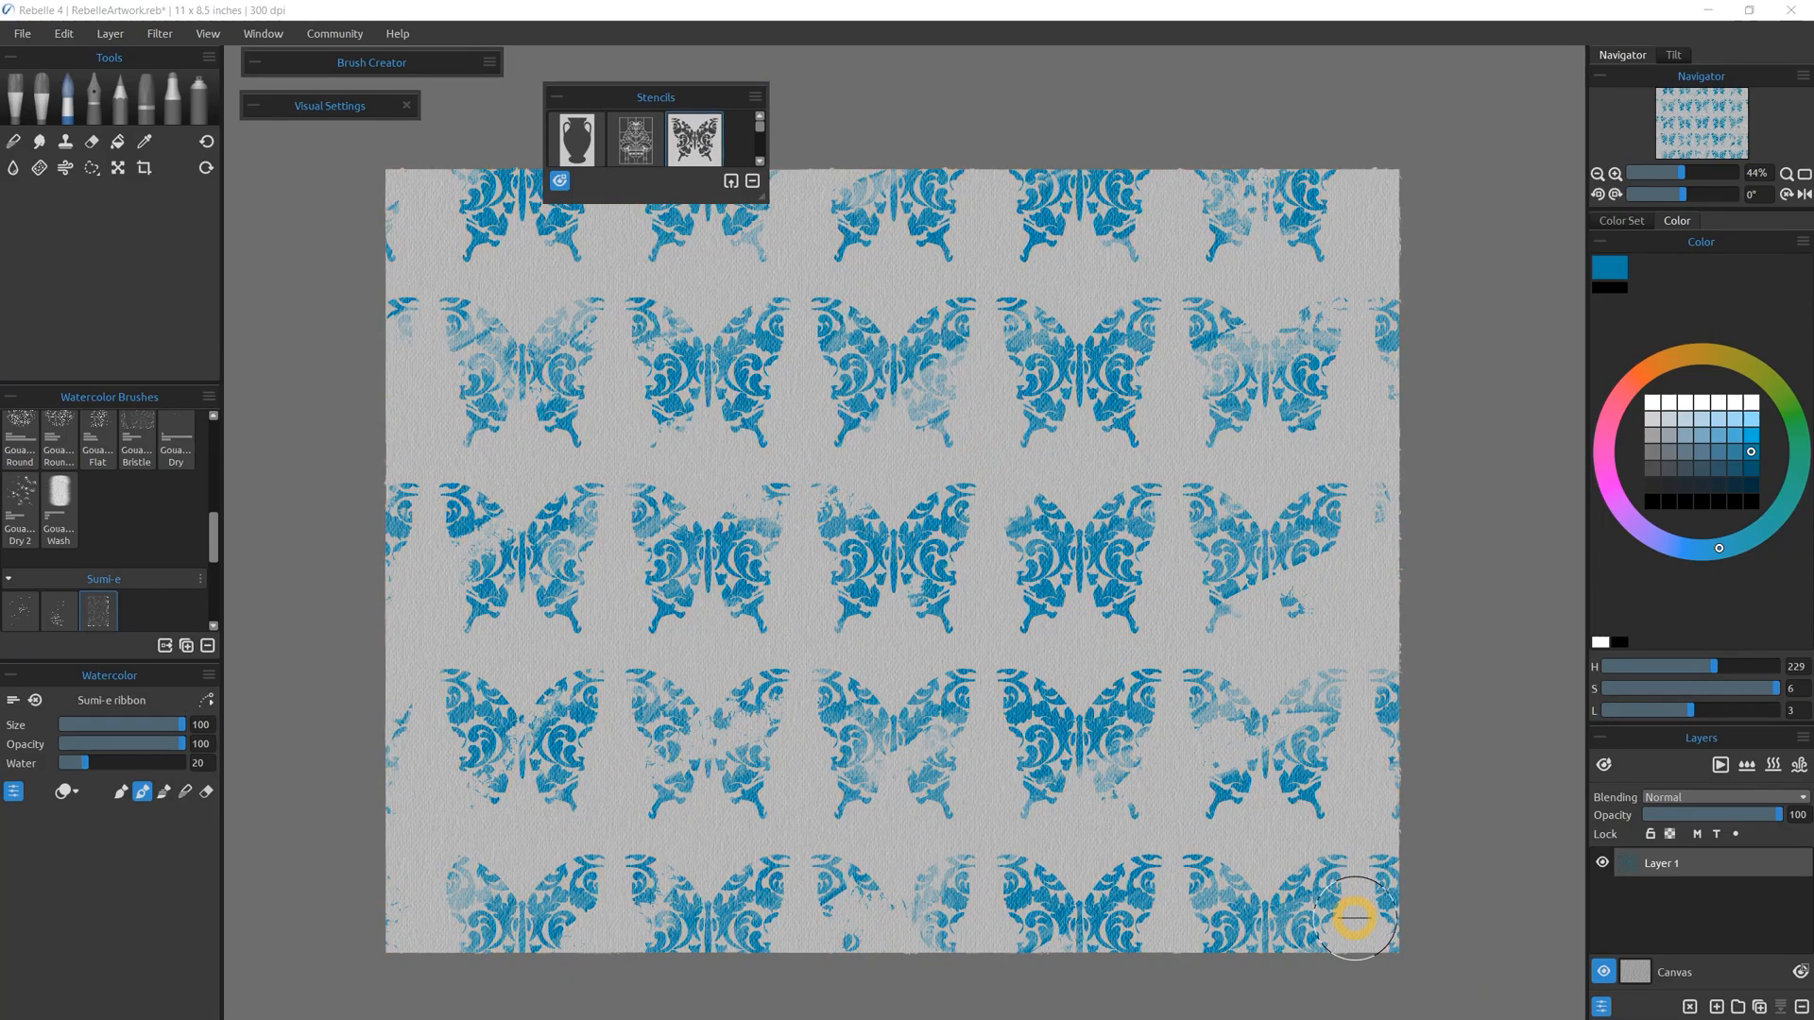